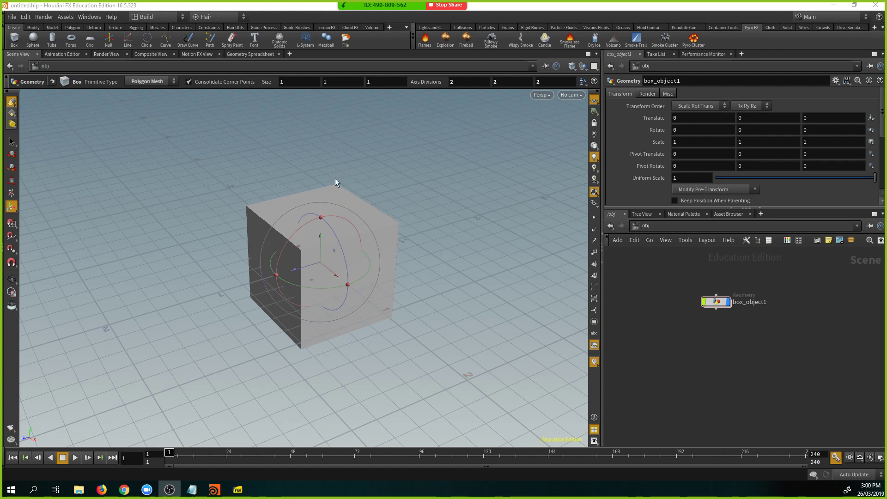
# Select the box and try moving it with its transform handle, undoing each move
pyautogui.click(324, 190)
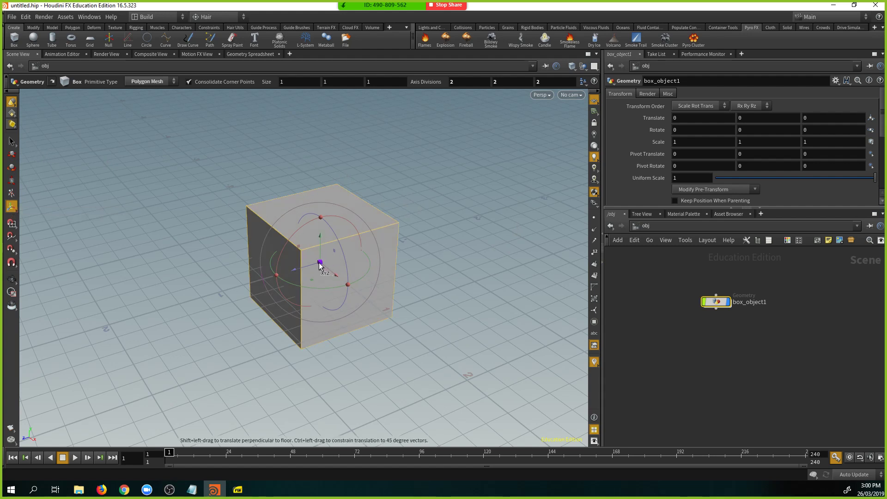
pyautogui.moveTo(320, 261); pyautogui.dragTo(314, 203)
pyautogui.hotkey('ctrl', 'z')
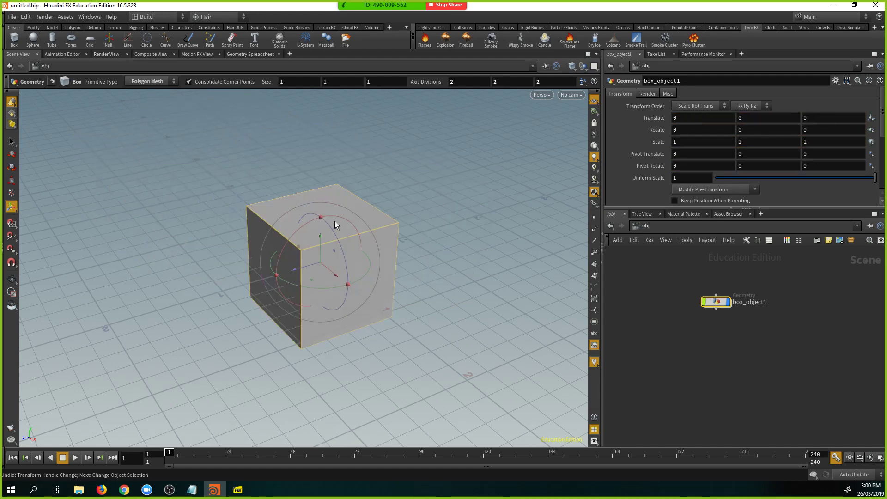
pyautogui.moveTo(340, 277); pyautogui.dragTo(282, 253)
pyautogui.hotkey('ctrl', 'z')
pyautogui.hotkey('ctrl', 'z')
# Try scaling the box with the Scale tool's handles, undoing each change
pyautogui.click(11, 181)
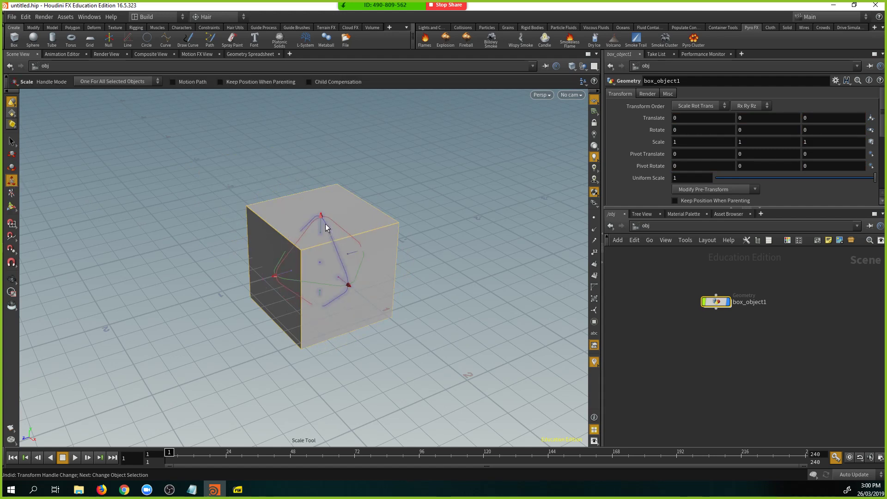
pyautogui.moveTo(325, 224); pyautogui.dragTo(393, 188)
pyautogui.hotkey('ctrl', 'z')
pyautogui.press('Escape')
pyautogui.moveTo(340, 273); pyautogui.dragTo(341, 259)
pyautogui.scroll(3, 378, 272)
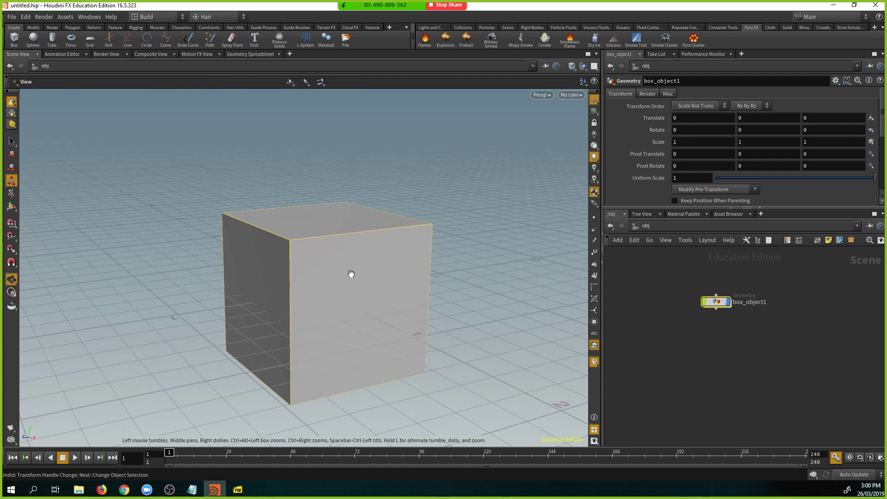
pyautogui.press('e')
pyautogui.moveTo(364, 289); pyautogui.dragTo(384, 236)
pyautogui.hotkey('ctrl', 'z')
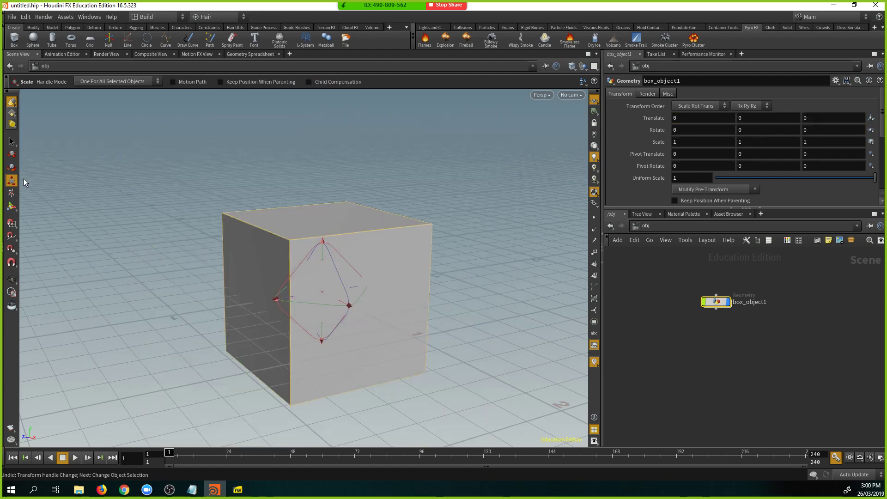
# Try rotating the box freely with the Rotate tool and undo the rotation
pyautogui.press('r')
pyautogui.moveTo(340, 285); pyautogui.dragTo(134, 156)
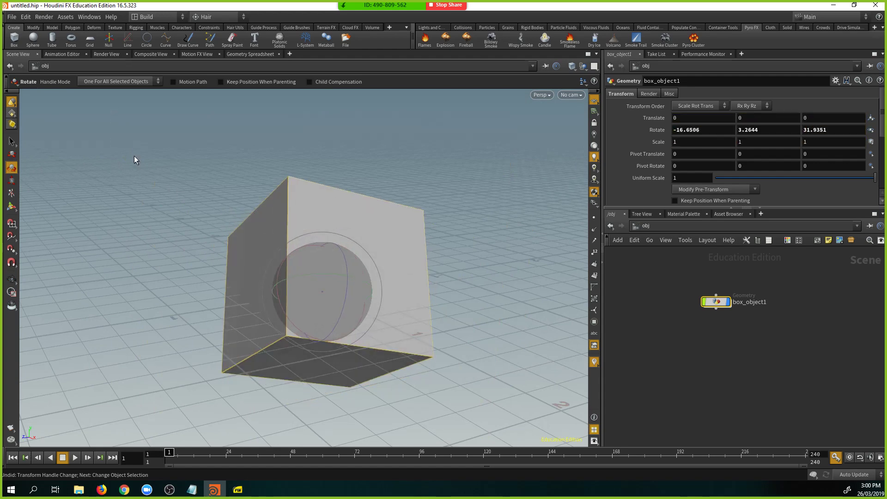
pyautogui.press('Escape')
pyautogui.moveTo(219, 205)
pyautogui.mouseDown(button='middle')
pyautogui.moveTo(205, 170)
pyautogui.moveTo(210, 198)
pyautogui.mouseUp(button='middle')
pyautogui.hotkey('ctrl', 'z')
pyautogui.press('Escape')
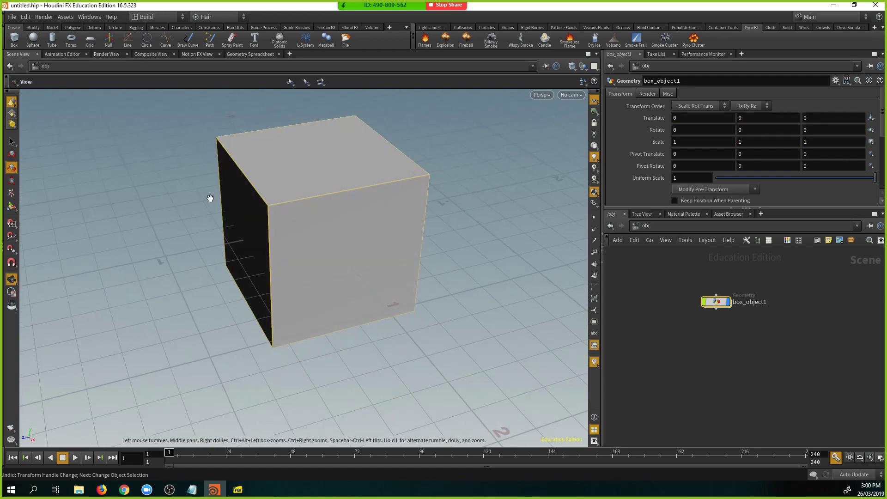
# Switch to the Pose tool to show its combined transform handle on the box
pyautogui.press('r')
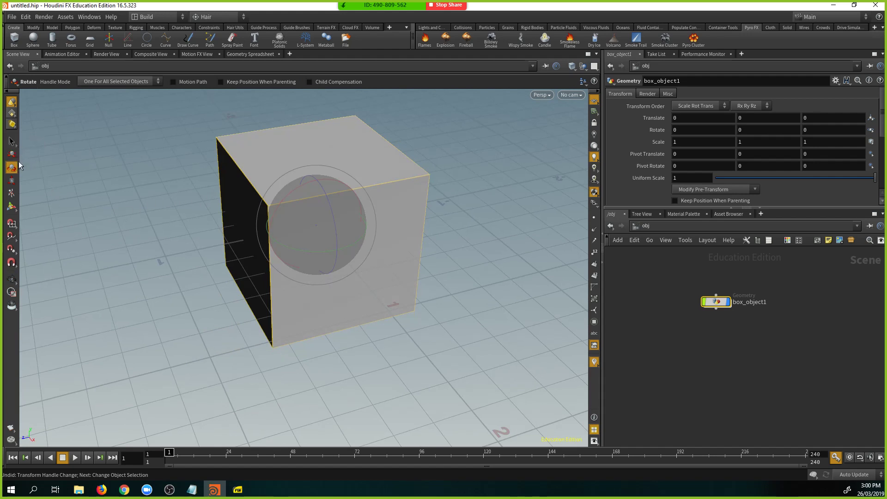
pyautogui.click(11, 208)
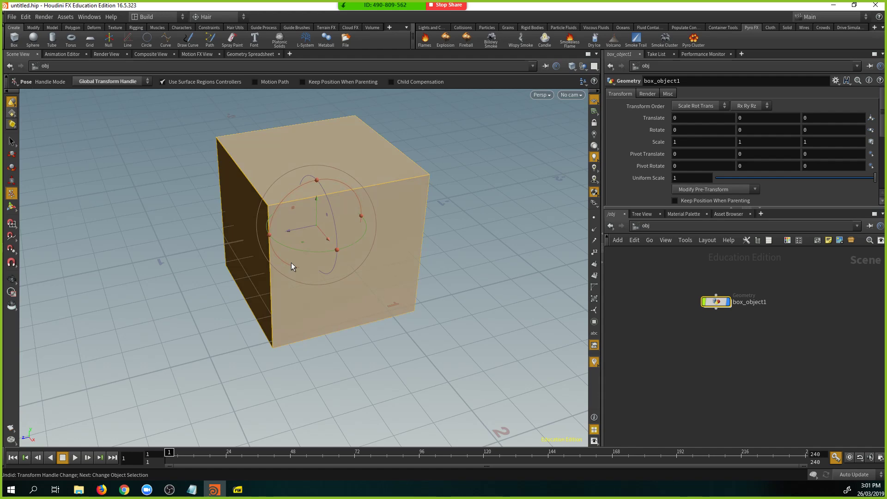
pyautogui.press('Escape')
pyautogui.moveTo(454, 214); pyautogui.dragTo(309, 253)
pyautogui.press('Escape')
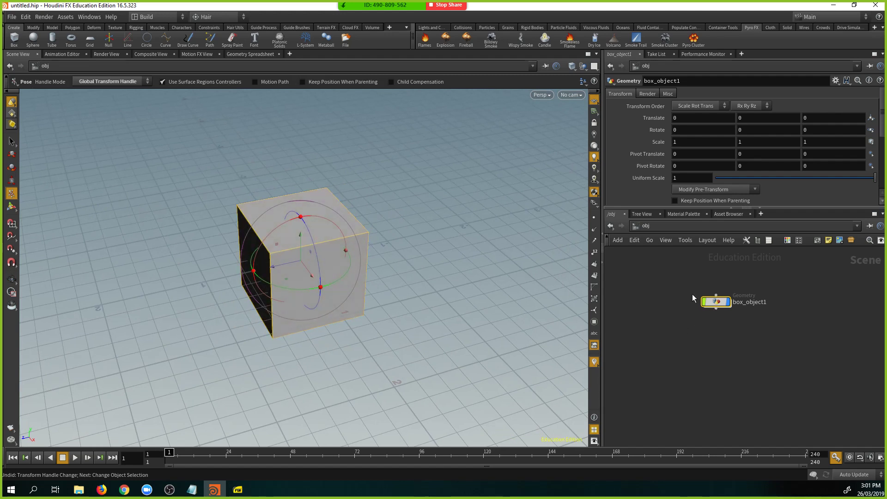
# Go inside the box_object1 node to its geometry network, returning to the obj level and re-entering along the way
pyautogui.moveTo(719, 306)
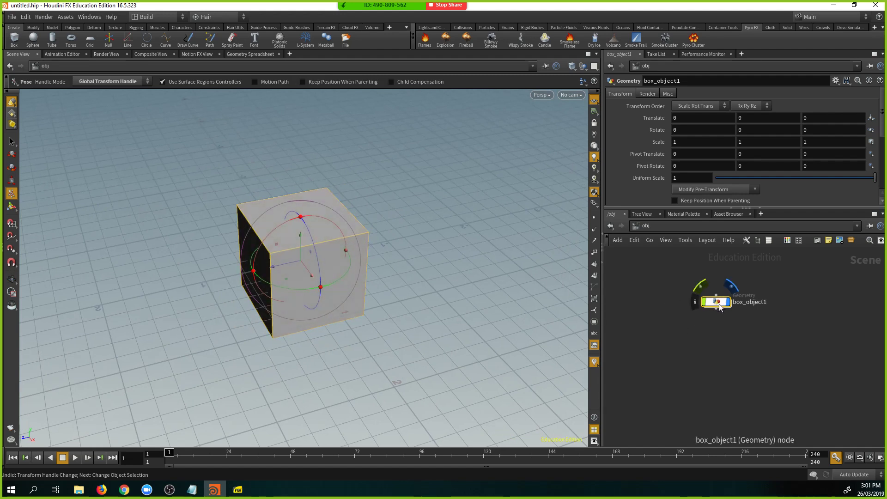
pyautogui.doubleClick(716, 303)
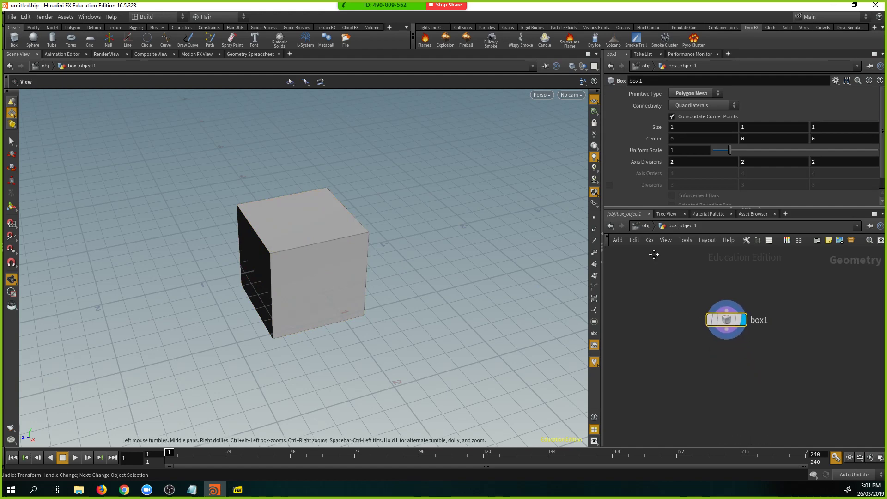
pyautogui.click(643, 225)
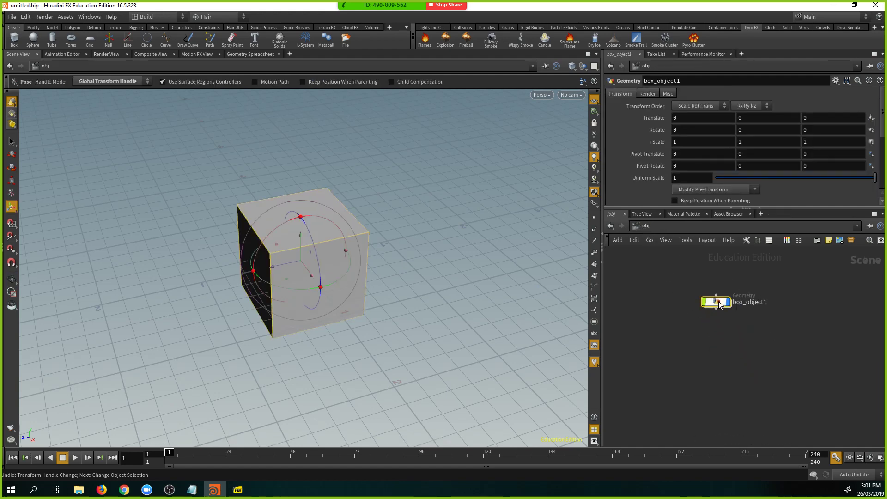
pyautogui.doubleClick(719, 303)
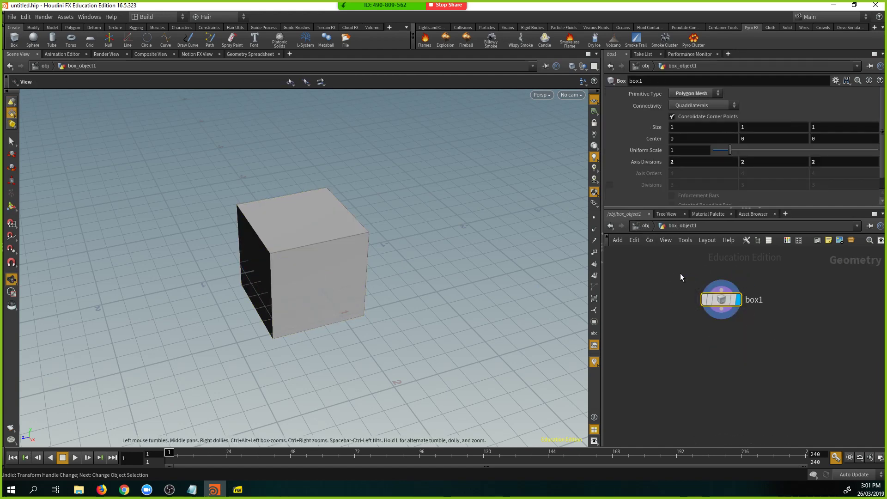
pyautogui.click(652, 227)
pyautogui.doubleClick(719, 305)
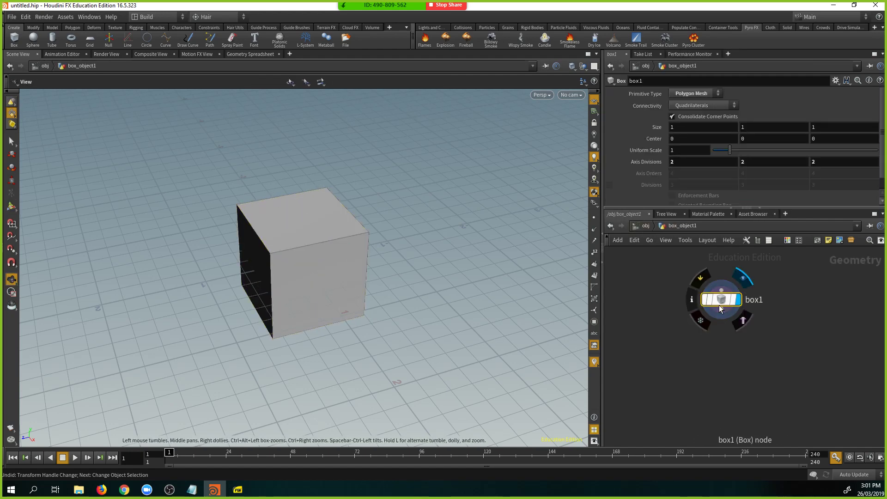
pyautogui.moveTo(721, 299); pyautogui.dragTo(701, 323)
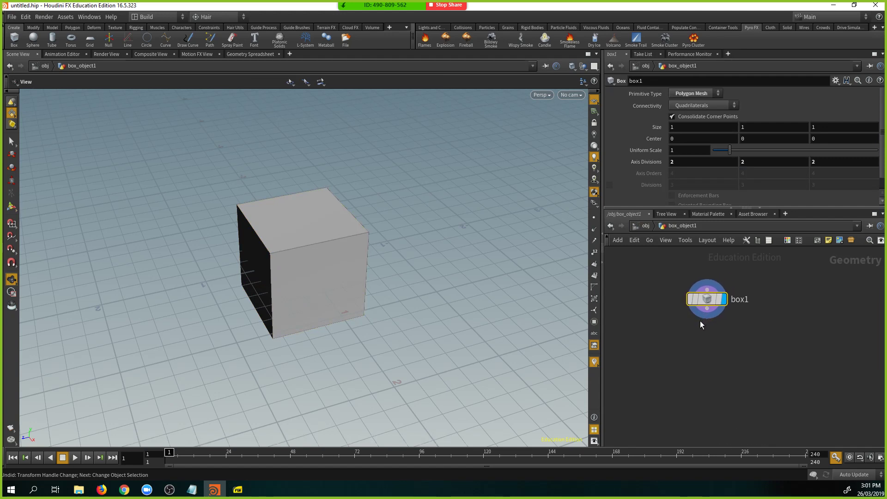
pyautogui.press('Tab')
# Switch to Notepad and replace the notes with the lines SOP, DOP, CHOP and VOP
pyautogui.click(191, 489)
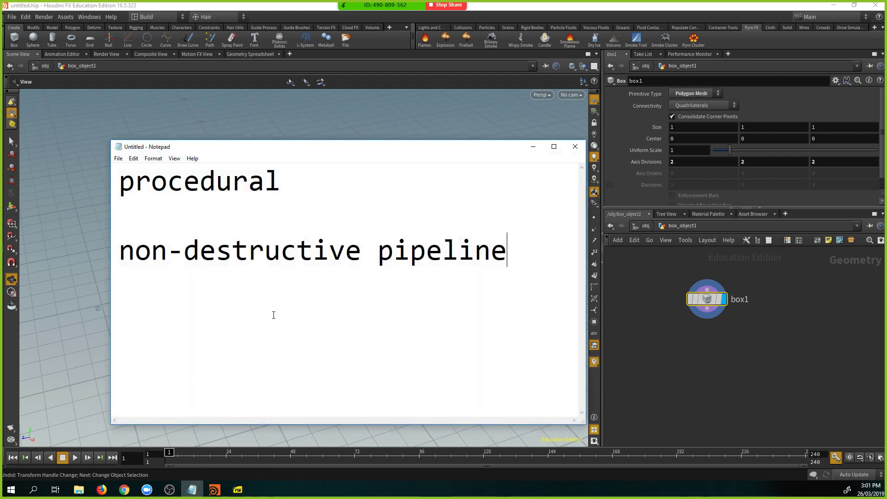
pyautogui.hotkey('ctrl', 'a')
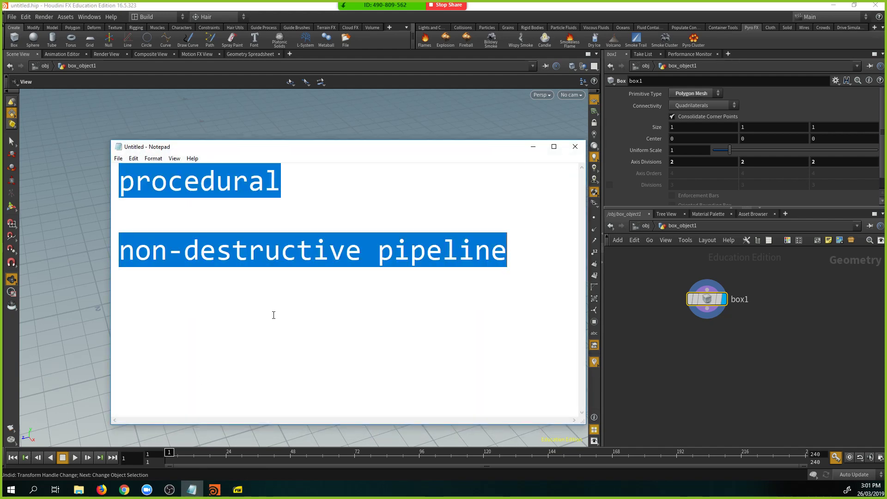
pyautogui.write('SOP')
pyautogui.press('Return')
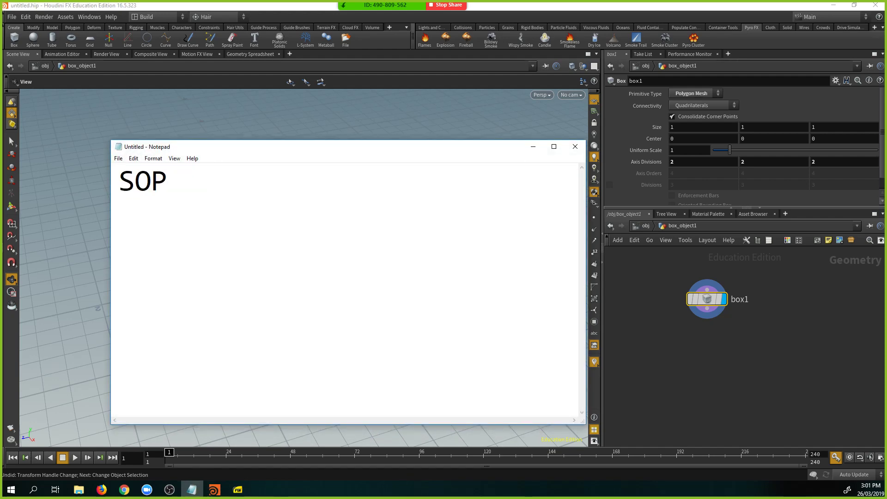
pyautogui.write('DOP')
pyautogui.press('Return')
pyautogui.write('CHOP')
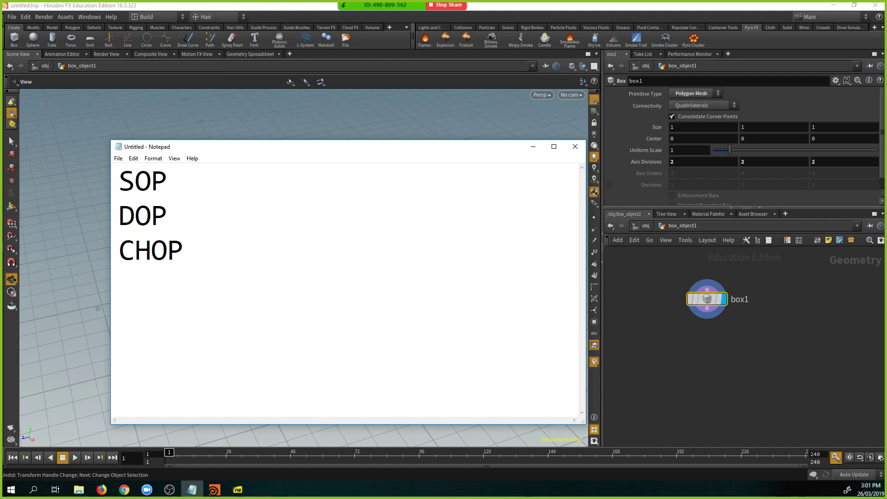
pyautogui.press('Return')
pyautogui.write('VOP')
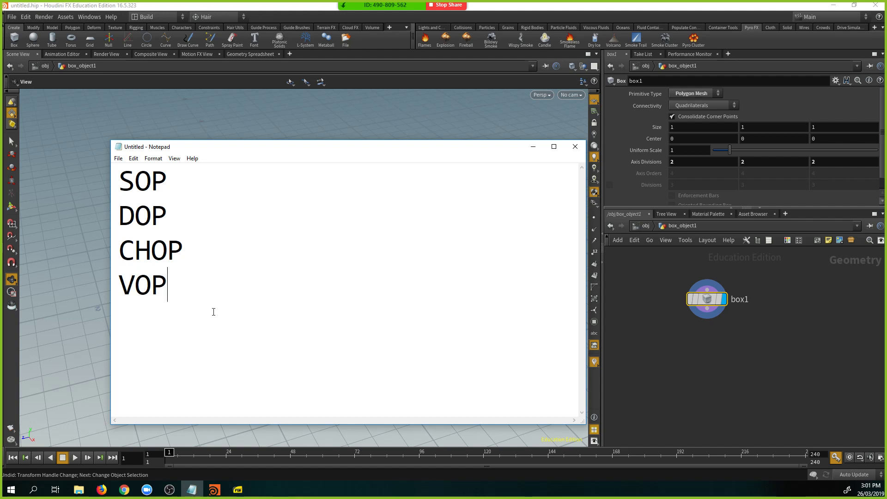
# Expand the first line, SOP, into "Surface Operators"
pyautogui.click(135, 181)
pyautogui.write('urface')
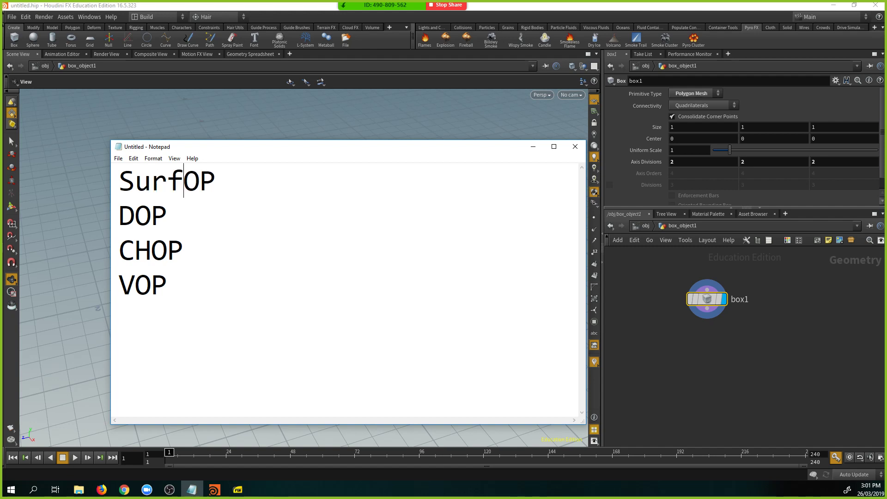
pyautogui.click(280, 181)
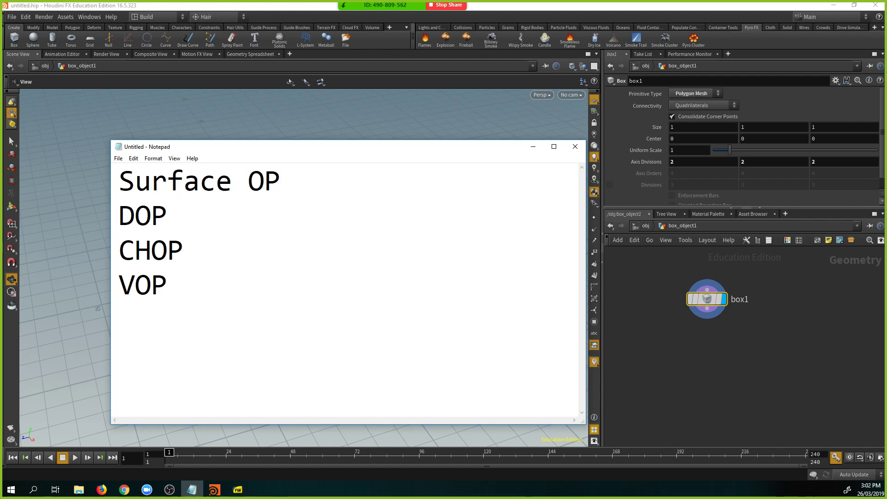
pyautogui.press('BackSpace')
pyautogui.write('perators')
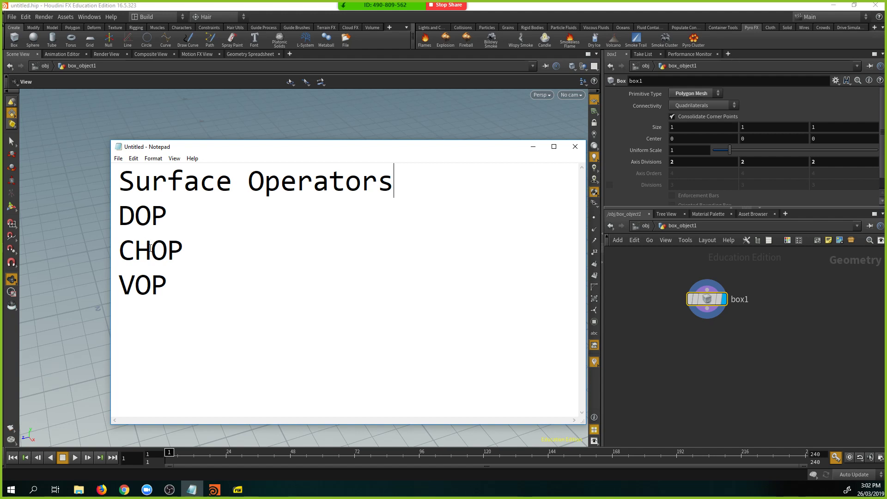
# Add ROP as a new line at the end of the list and switch back to Houdini
pyautogui.click(169, 286)
pyautogui.press('Return')
pyautogui.write('ROP')
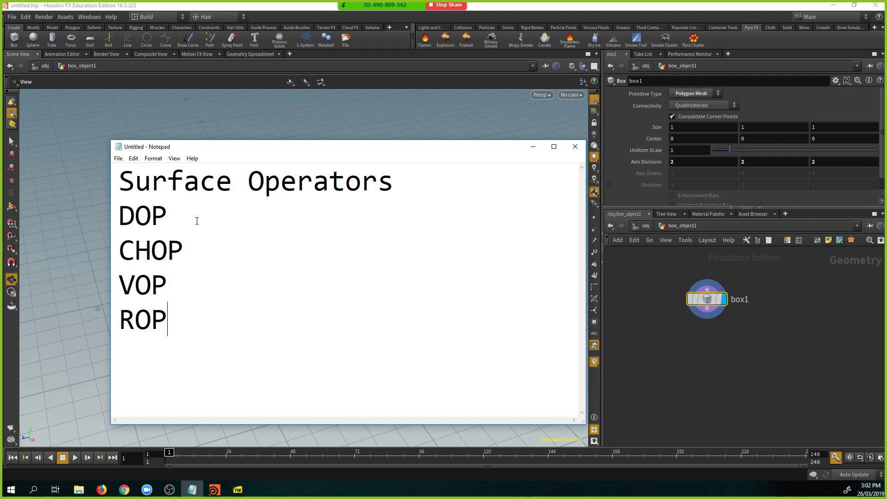
pyautogui.click(176, 7)
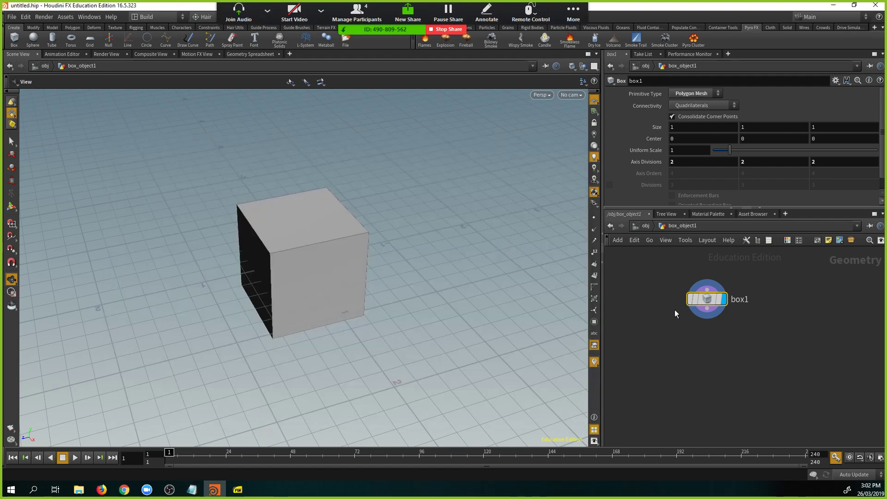
pyautogui.moveTo(735, 340); pyautogui.dragTo(747, 316, button='middle')
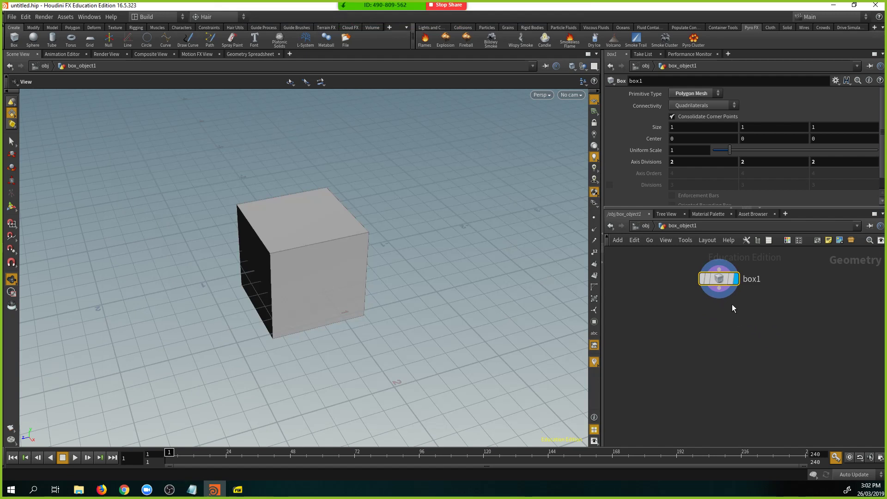
pyautogui.moveTo(732, 305); pyautogui.dragTo(730, 332, button='middle')
pyautogui.press('Tab')
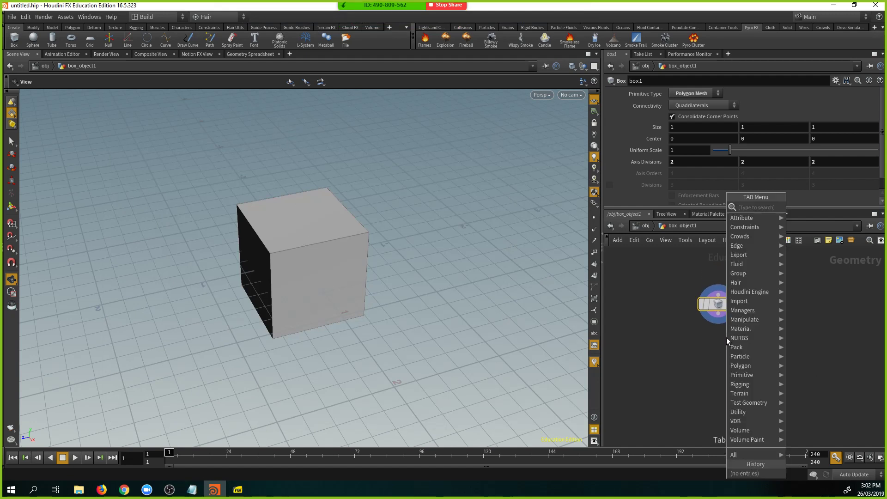
pyautogui.press('Escape')
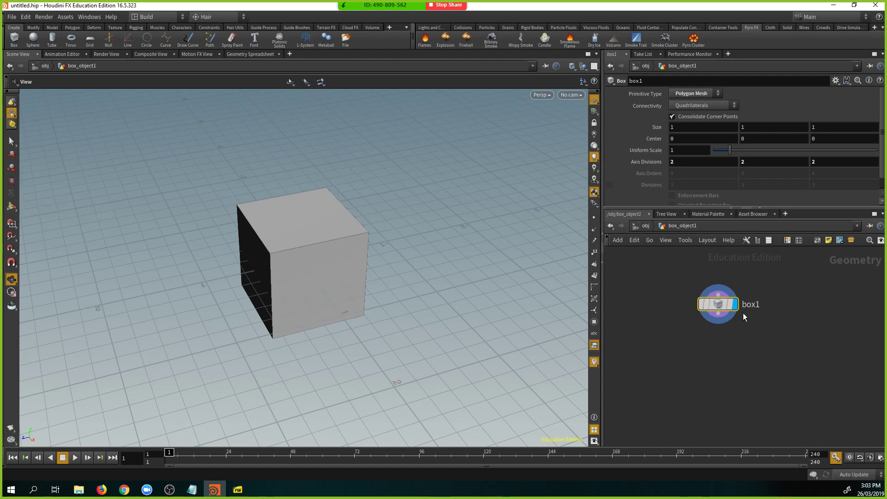
pyautogui.moveTo(718, 315); pyautogui.dragTo(694, 340)
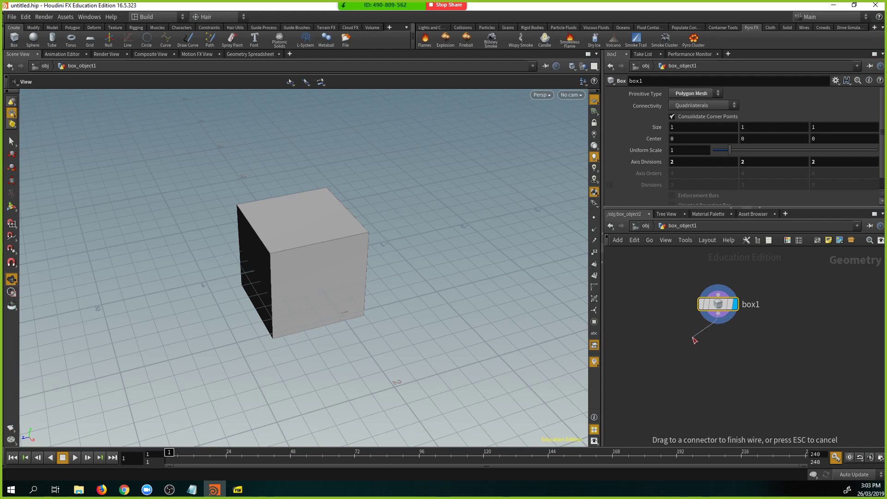
pyautogui.press('Escape')
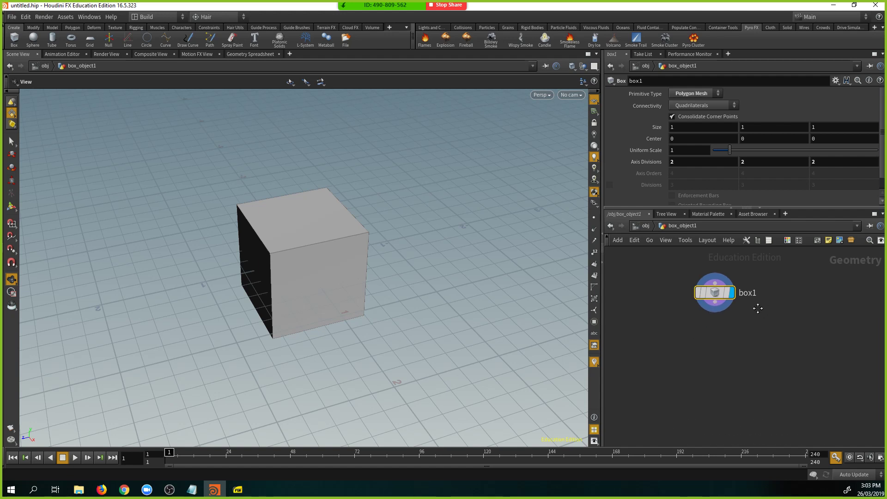
pyautogui.press('Tab')
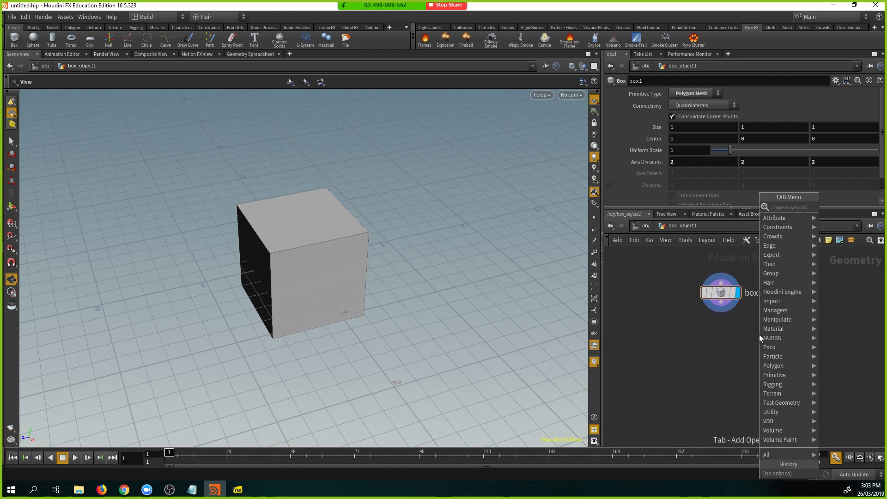
pyautogui.write('tr')
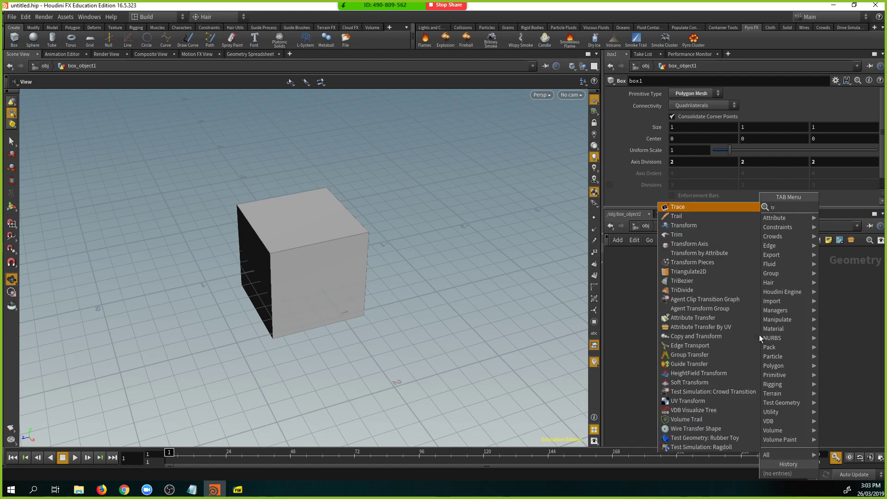
pyautogui.write('ans')
pyautogui.press('Return')
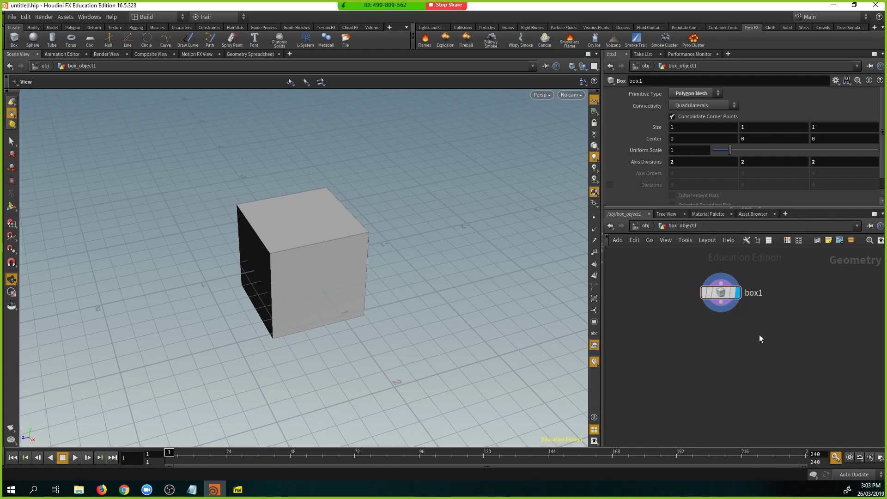
pyautogui.press('Tab')
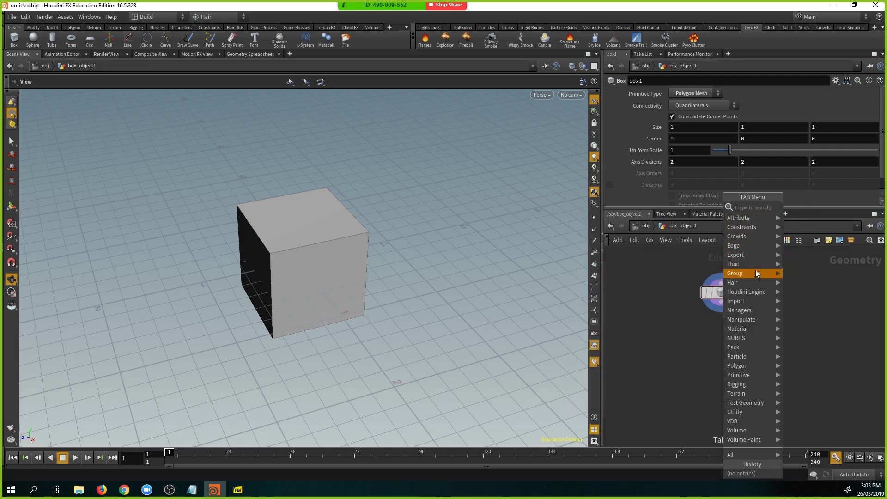
pyautogui.moveTo(753, 299)
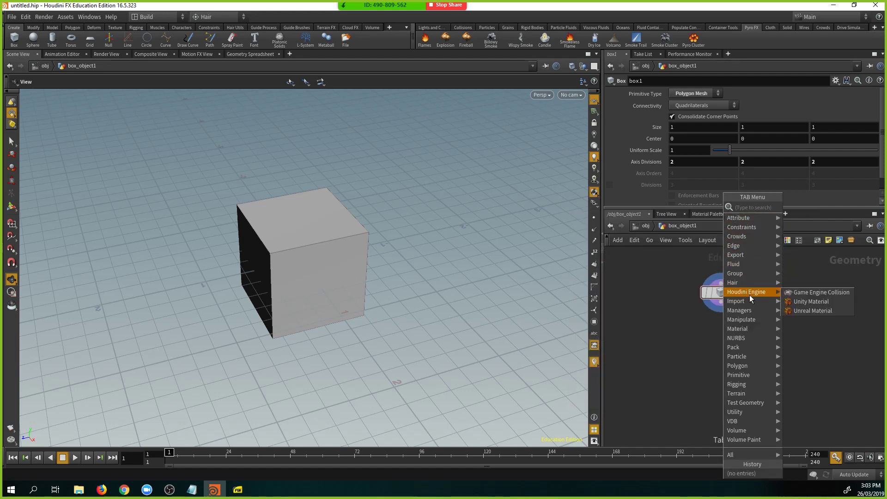
pyautogui.write('trans')
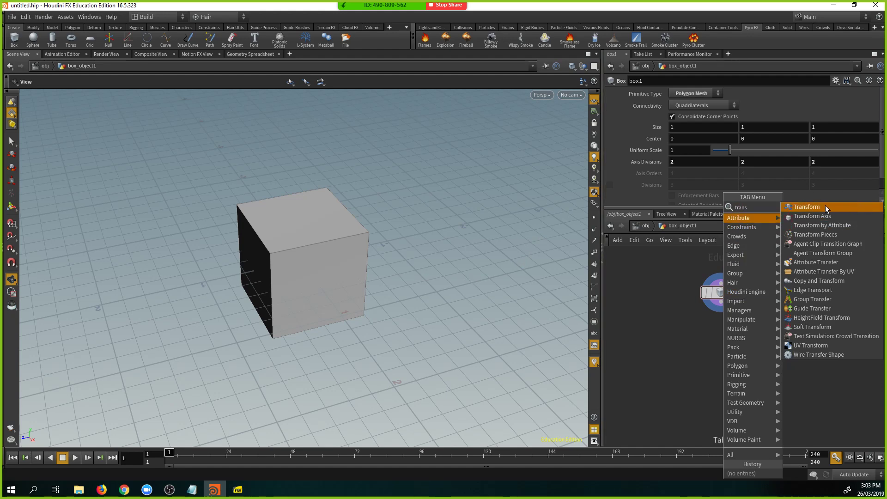
pyautogui.press('Escape')
# Add a Transform node to box_object1's geometry network and position it directly below box1
pyautogui.press('Tab')
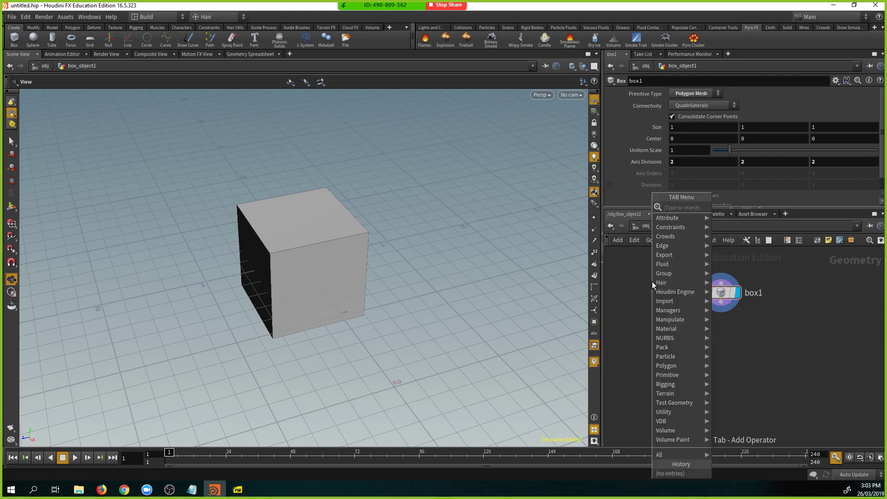
pyautogui.write('trans')
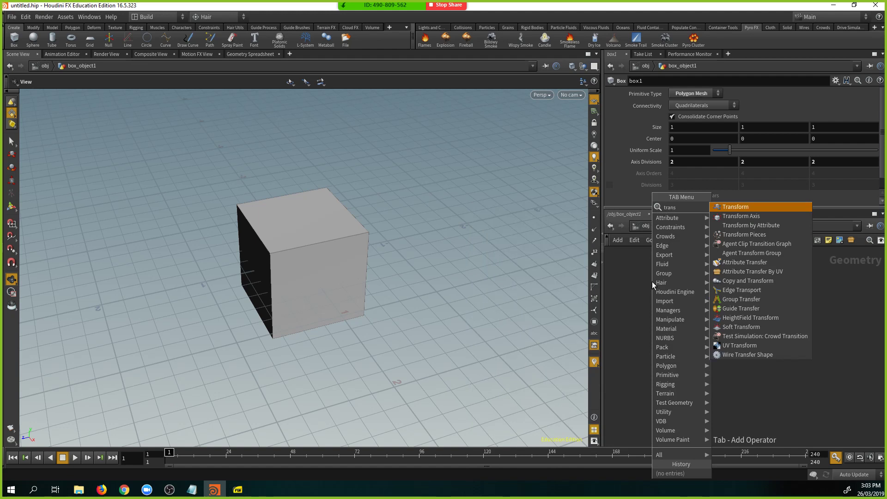
pyautogui.press('Return')
pyautogui.click(652, 282)
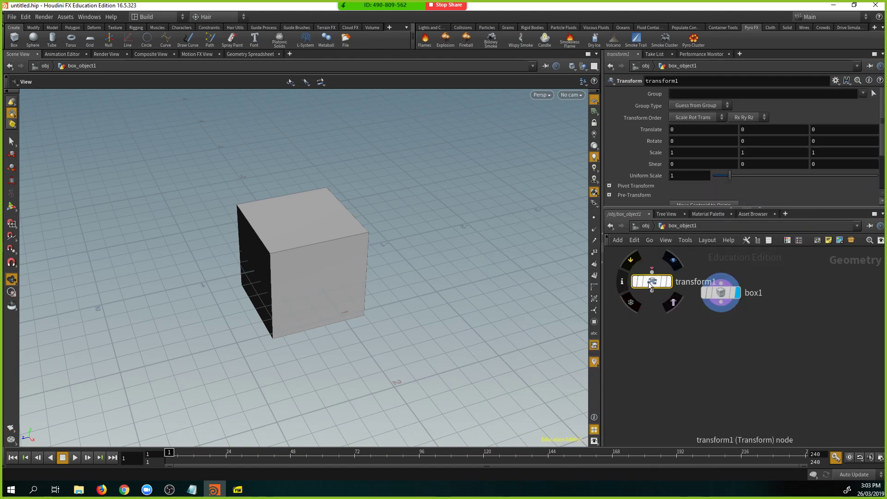
pyautogui.moveTo(648, 282); pyautogui.dragTo(717, 352)
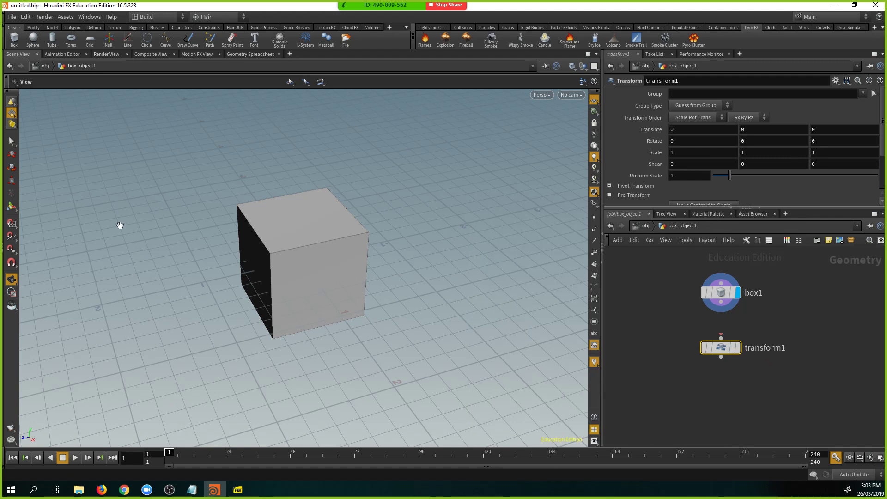
# Set the Transform node's Y translation to 3 and connect box1's output to its input
pyautogui.click(763, 132)
pyautogui.press('Return')
pyautogui.moveTo(412, 152); pyautogui.dragTo(456, 213)
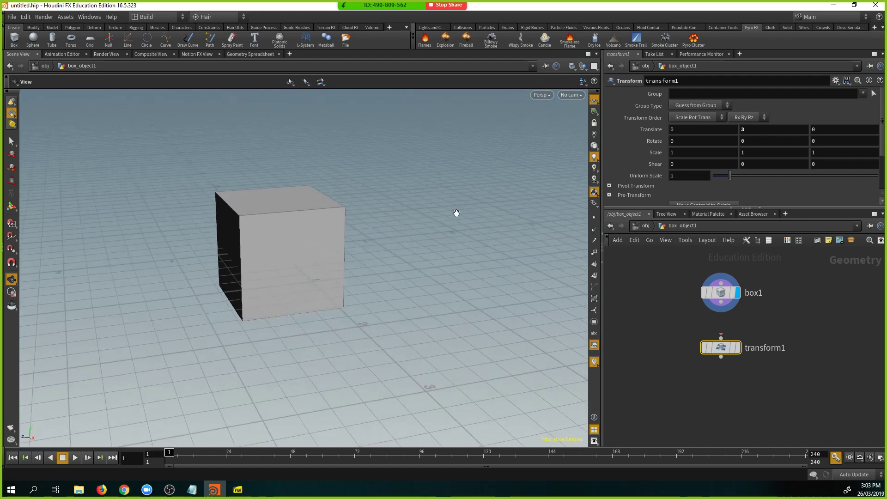
pyautogui.moveTo(719, 303); pyautogui.dragTo(721, 338)
pyautogui.moveTo(299, 309); pyautogui.dragTo(386, 284, button='right')
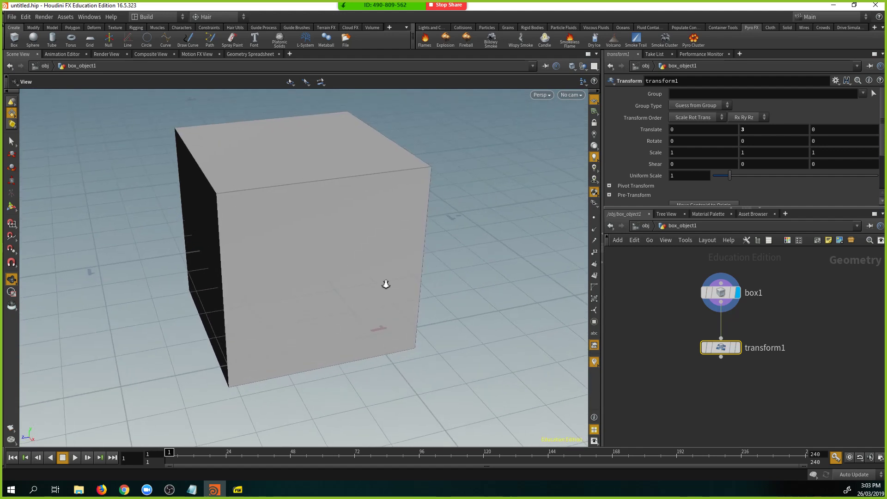
pyautogui.moveTo(386, 284)
pyautogui.mouseDown()
pyautogui.moveTo(396, 291)
pyautogui.moveTo(388, 288)
pyautogui.mouseUp()
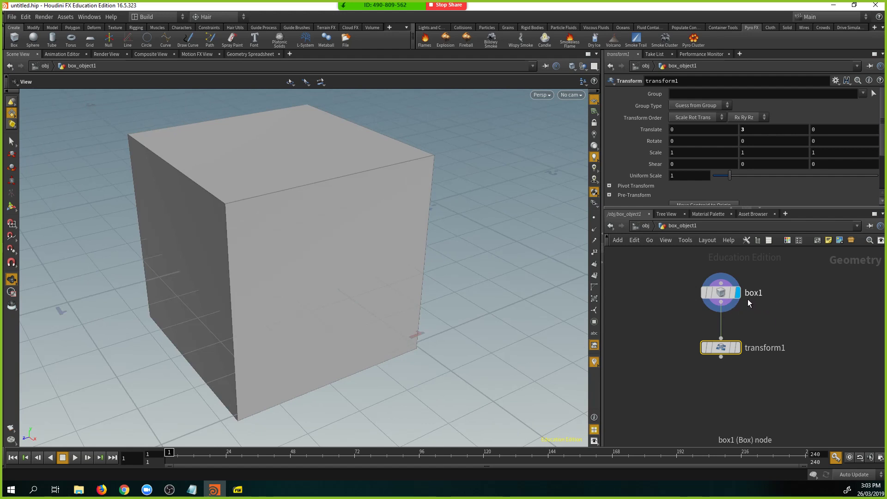
# Make transform1 the displayed node of the geometry network in place of box1
pyautogui.scroll(3, 755, 305)
pyautogui.moveTo(731, 286)
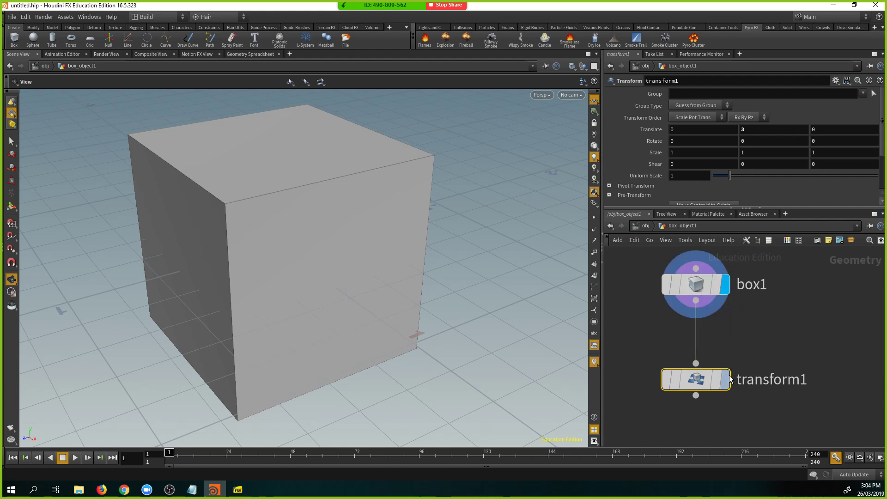
pyautogui.moveTo(450, 284); pyautogui.dragTo(377, 262)
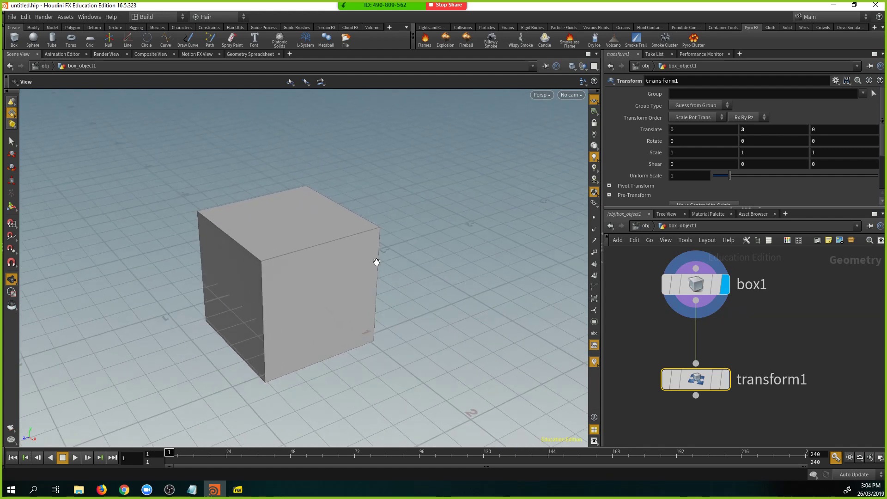
pyautogui.click(728, 382)
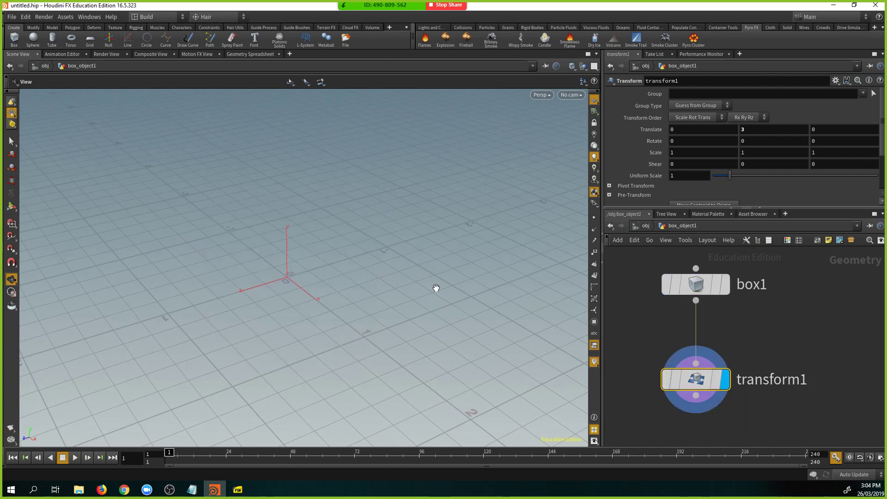
pyautogui.moveTo(303, 259)
pyautogui.mouseDown()
pyautogui.moveTo(239, 246)
pyautogui.moveTo(312, 268)
pyautogui.moveTo(297, 245)
pyautogui.mouseUp()
pyautogui.moveTo(688, 382)
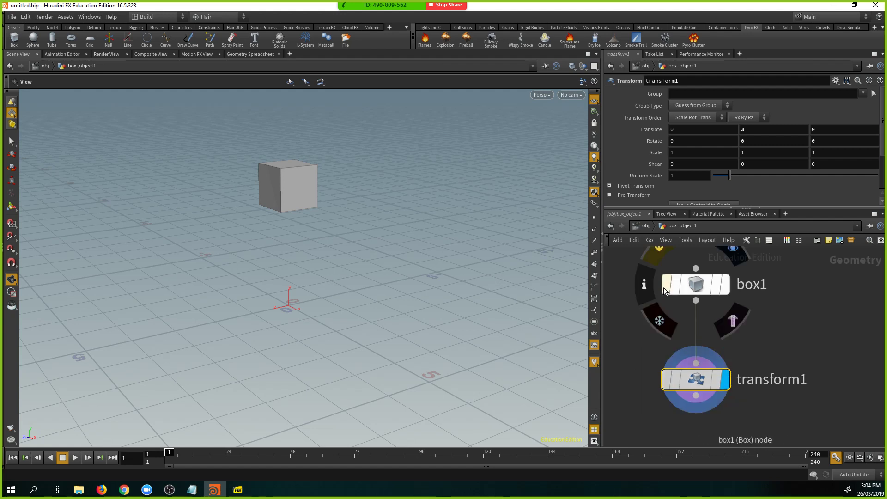
# Go up to the obj level and turn box_object1's display flag off and back on
pyautogui.click(647, 225)
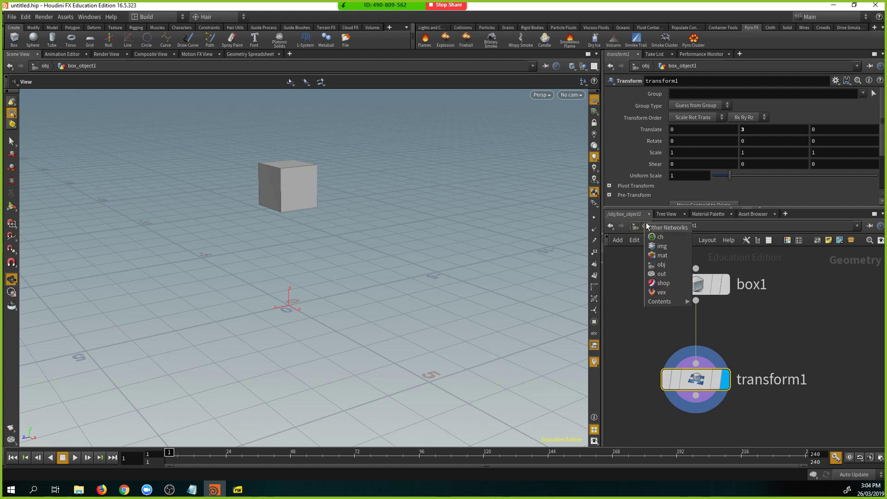
pyautogui.click(642, 225)
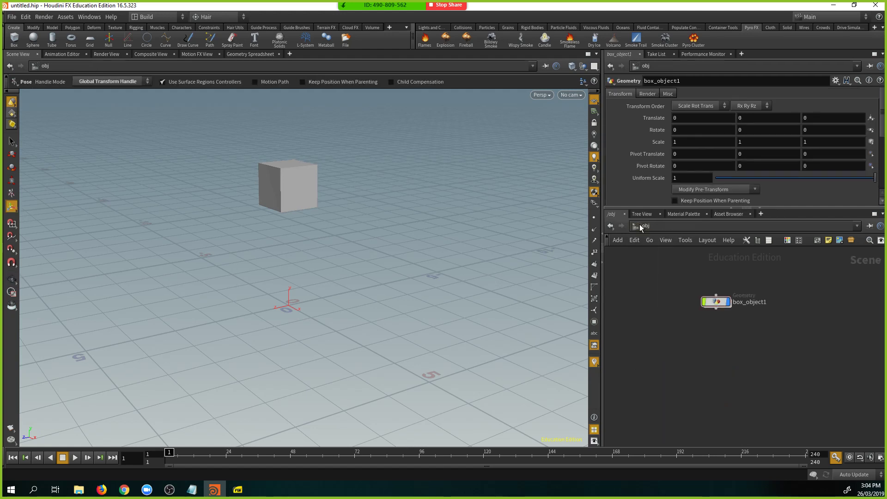
pyautogui.scroll(4, 716, 317)
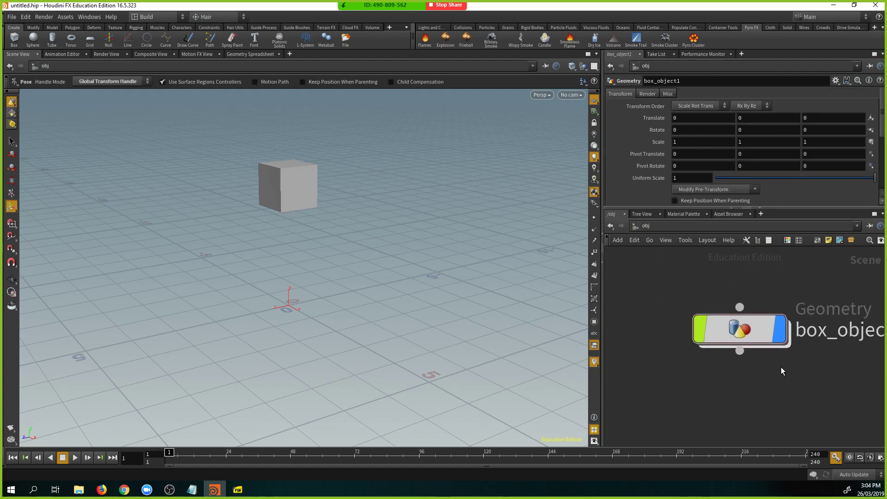
pyautogui.moveTo(698, 325)
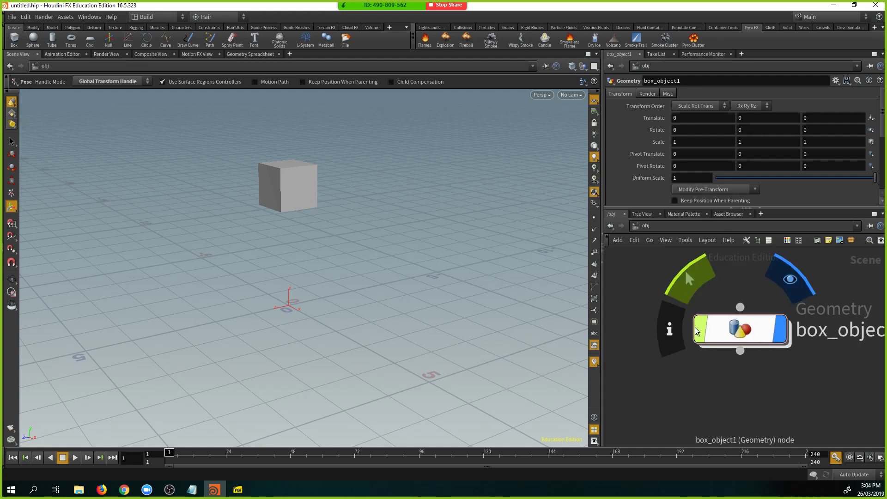
pyautogui.press('h')
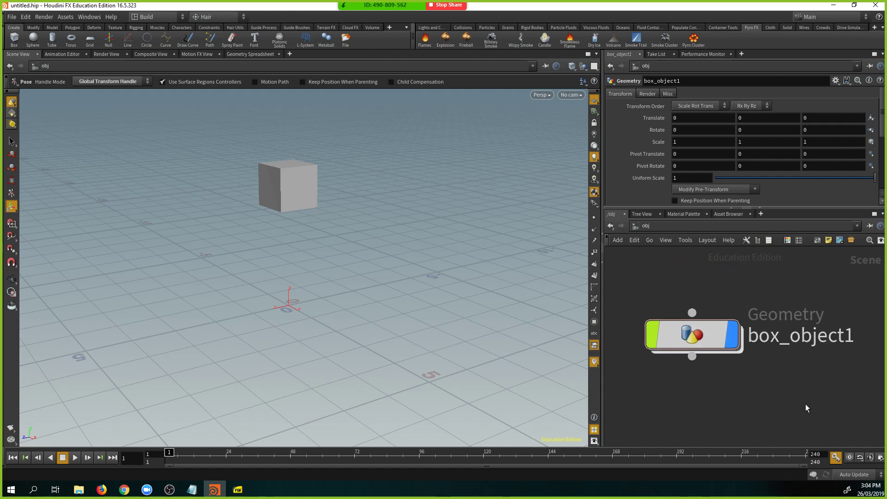
pyautogui.hscroll(-3, 767, 392)
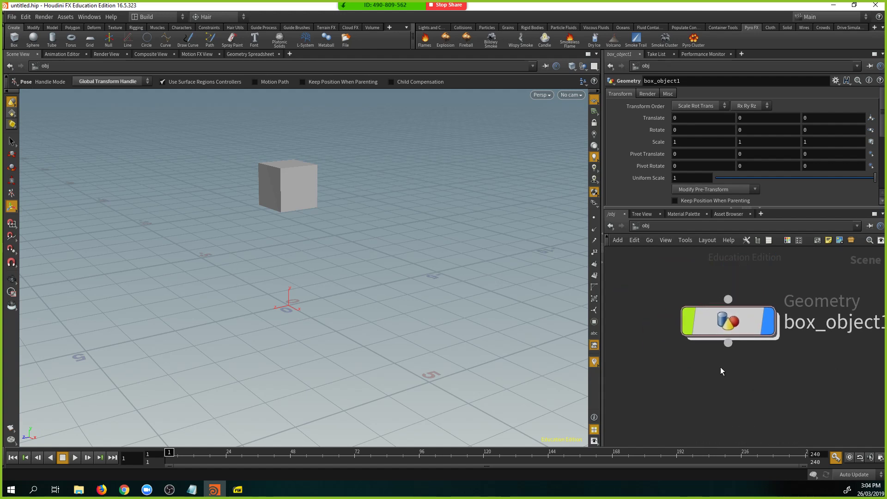
pyautogui.click(769, 330)
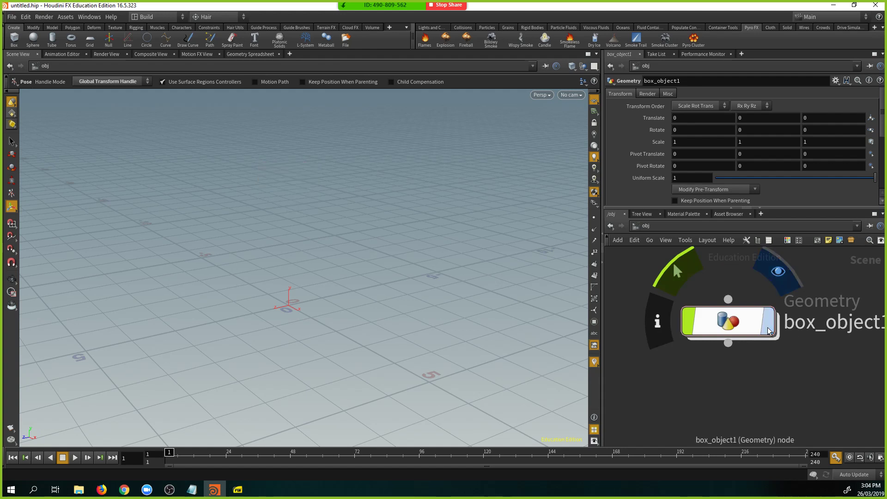
pyautogui.click(768, 330)
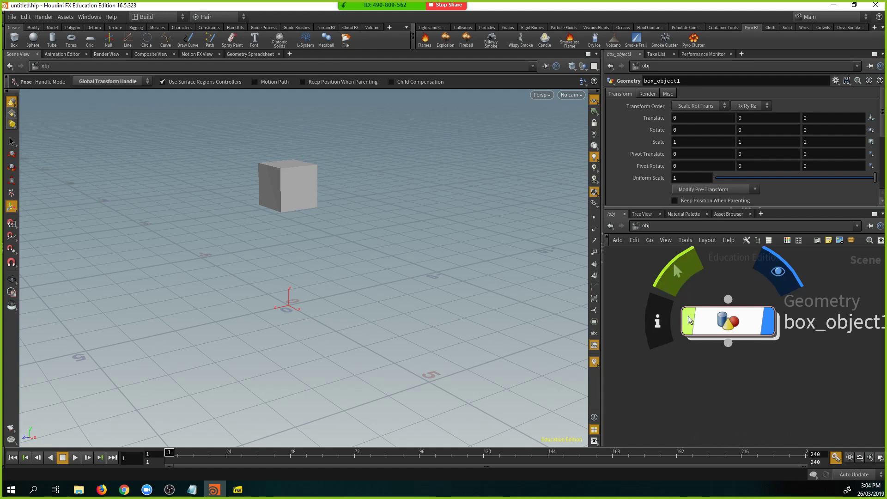
# Turn box_object1's selectable flag off and back on, select the box in the viewport and undo its accidental move
pyautogui.click(673, 263)
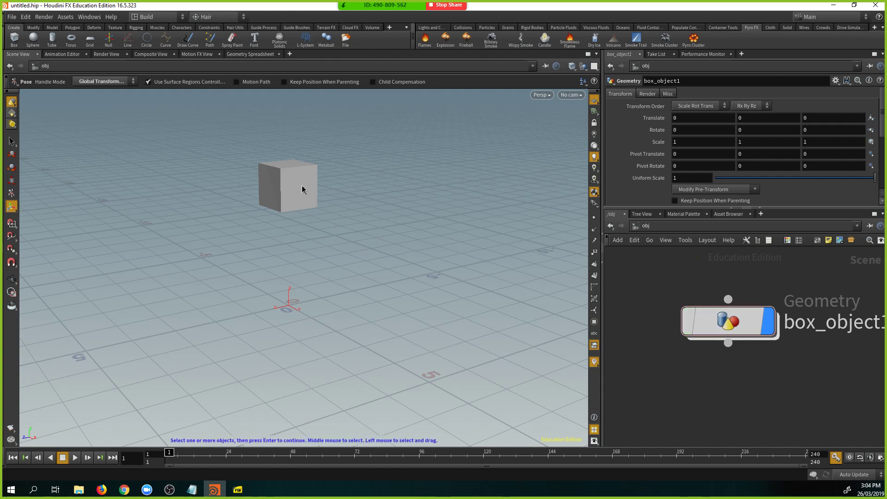
pyautogui.click(672, 262)
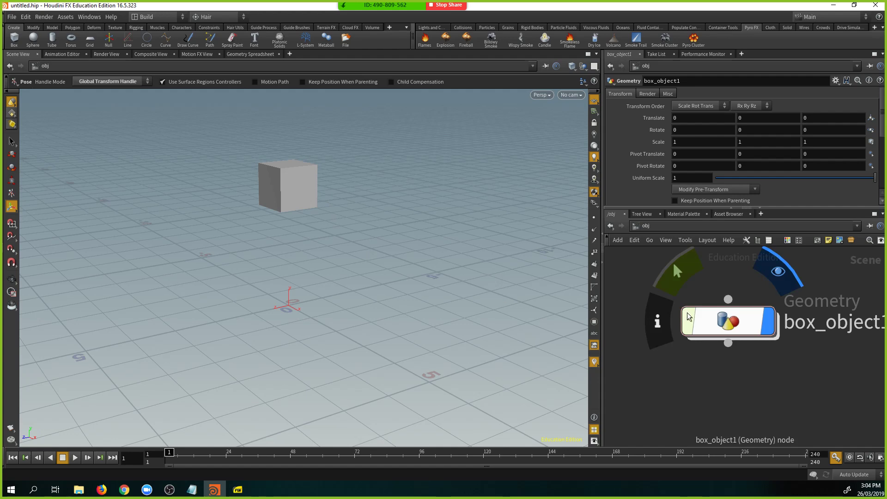
pyautogui.click(306, 191)
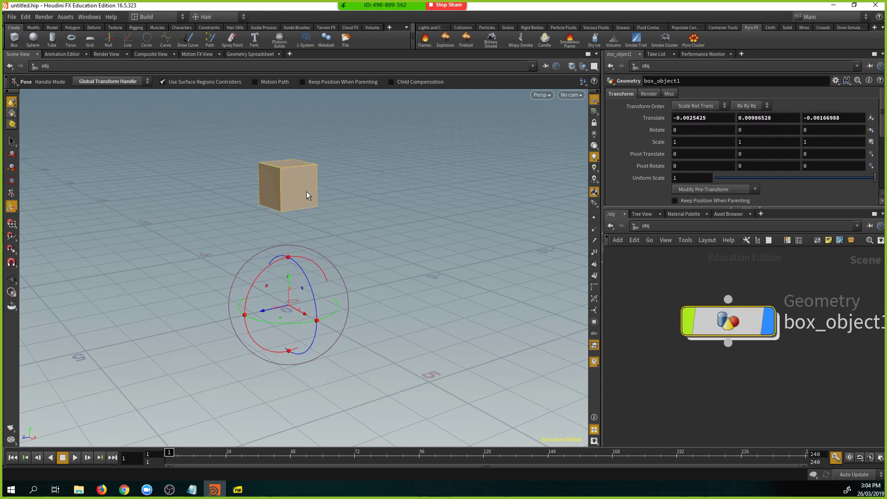
pyautogui.hotkey('ctrl', 'z')
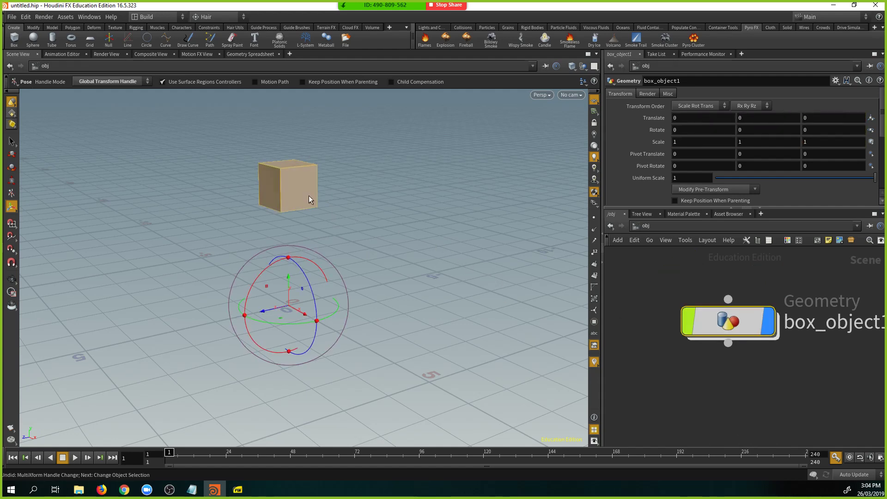
# Go inside box_object1 to its geometry network containing box1 and transform1
pyautogui.doubleClick(749, 331)
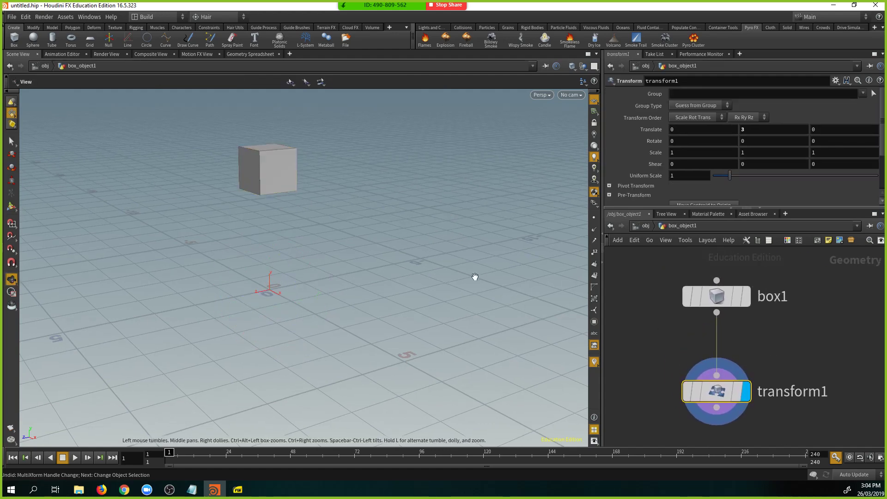
pyautogui.moveTo(475, 276); pyautogui.dragTo(327, 271)
pyautogui.moveTo(287, 265); pyautogui.dragTo(342, 322, button='right')
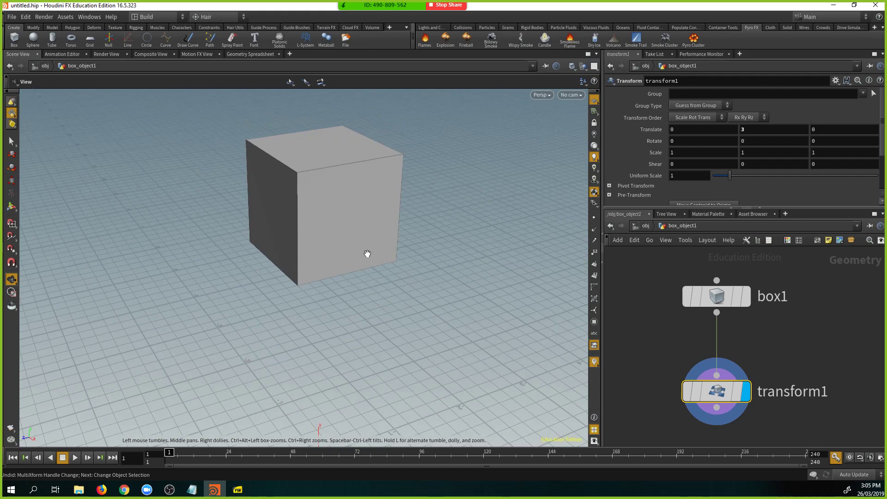
pyautogui.moveTo(347, 224); pyautogui.dragTo(337, 208)
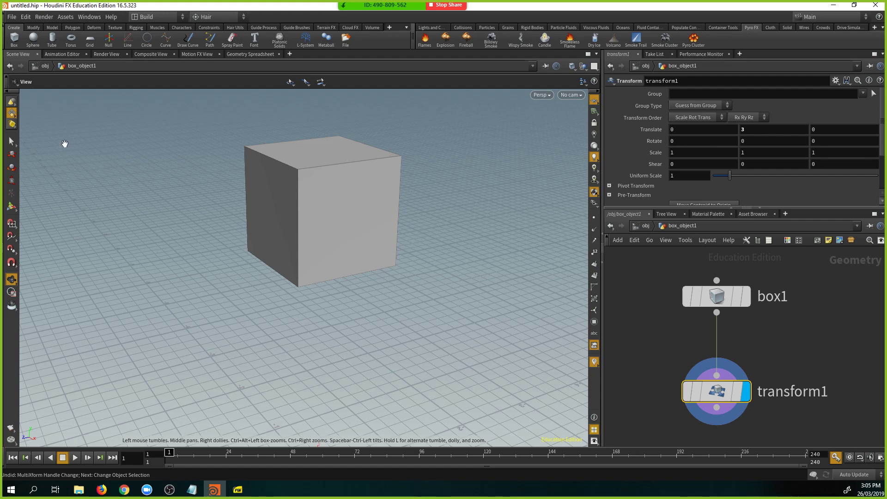
# Switch to the object level to examine the box's handle, and re-enter box_object1's geometry network
pyautogui.click(12, 103)
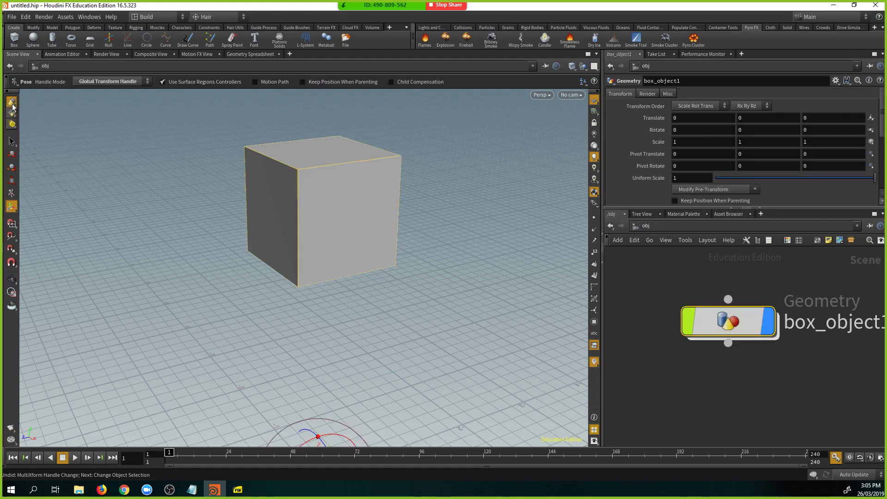
pyautogui.click(353, 238)
pyautogui.moveTo(432, 318); pyautogui.dragTo(396, 266)
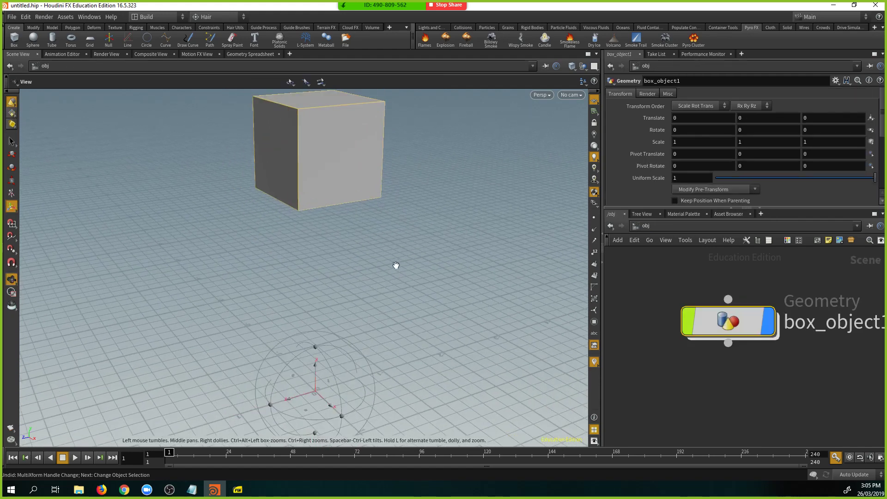
pyautogui.doubleClick(739, 334)
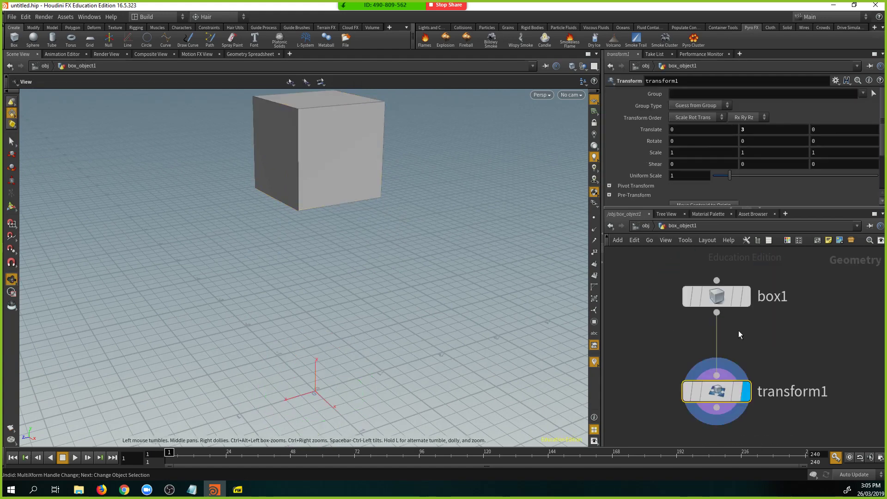
# Go up to the object level to view box_object1's node, and return inside it to view the box's geometry
pyautogui.click(12, 103)
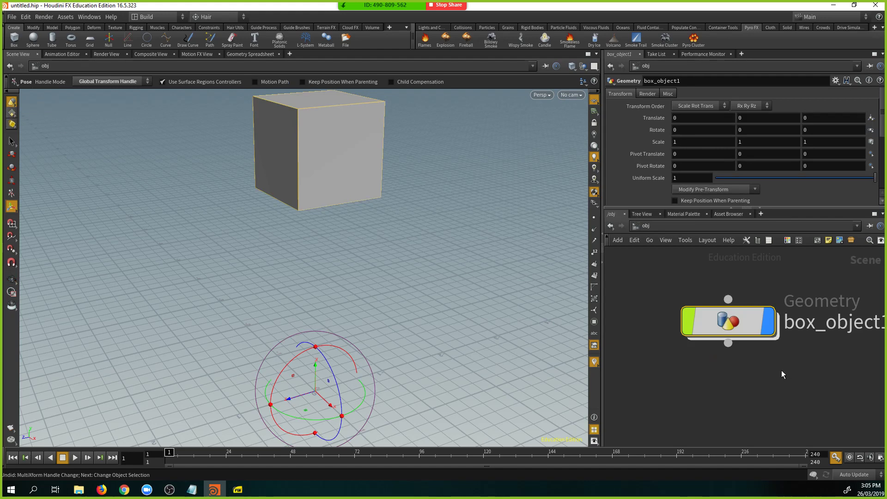
pyautogui.scroll(-3, 782, 372)
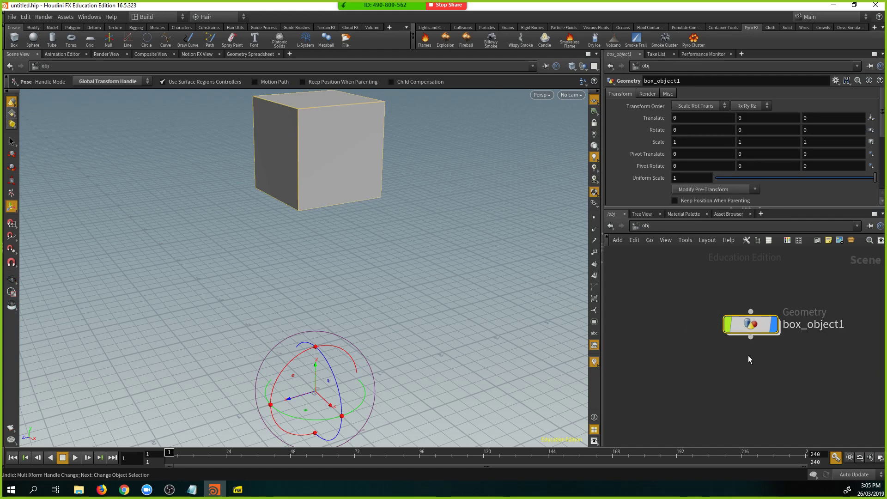
pyautogui.doubleClick(761, 326)
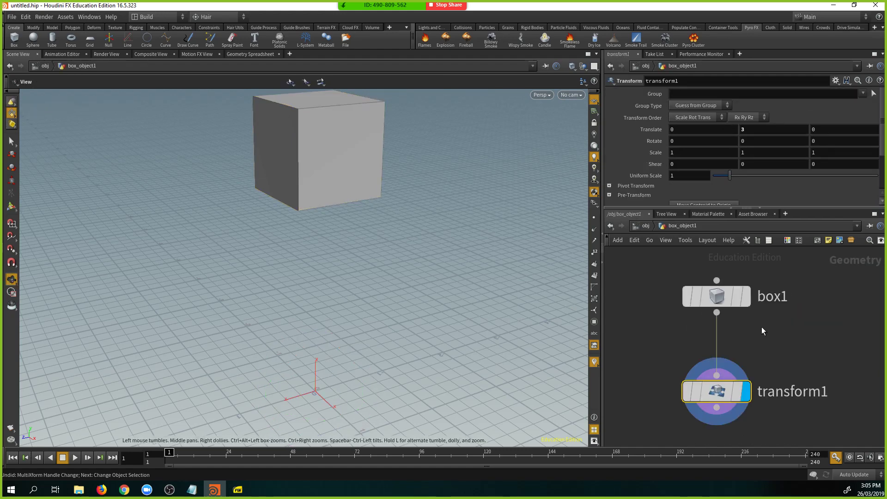
pyautogui.moveTo(406, 185); pyautogui.dragTo(272, 311)
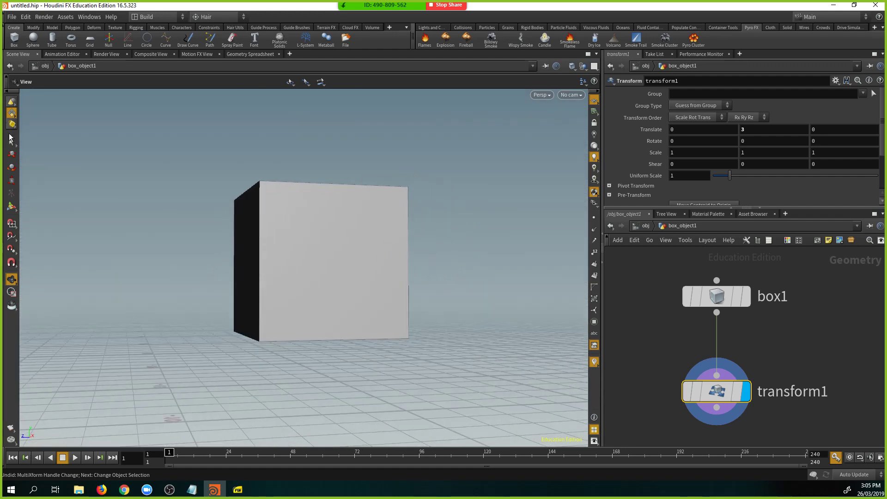
# Examine the geometry component selection modes, such as Points, Edges and Primitives
pyautogui.click(12, 116)
pyautogui.click(14, 113)
pyautogui.click(13, 114)
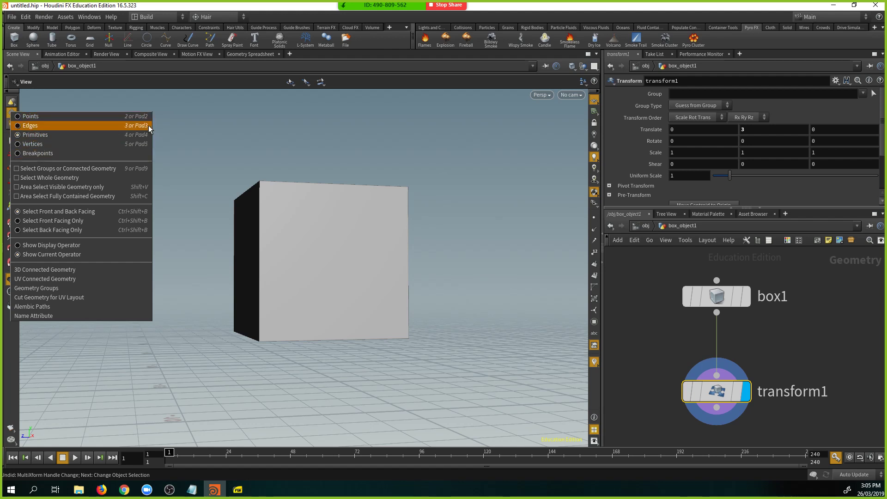
pyautogui.click(7, 118)
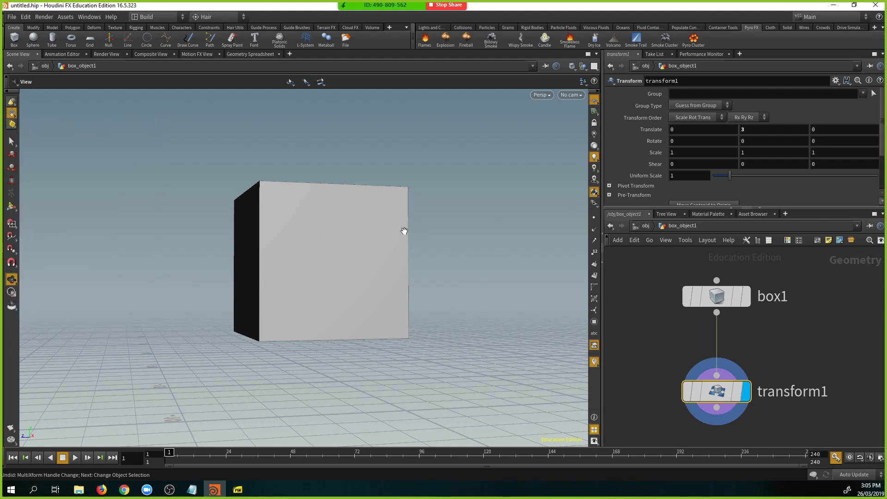
# Examine the box in the Top and Bottom views and return to the perspective view
pyautogui.hotkey('space', '2')
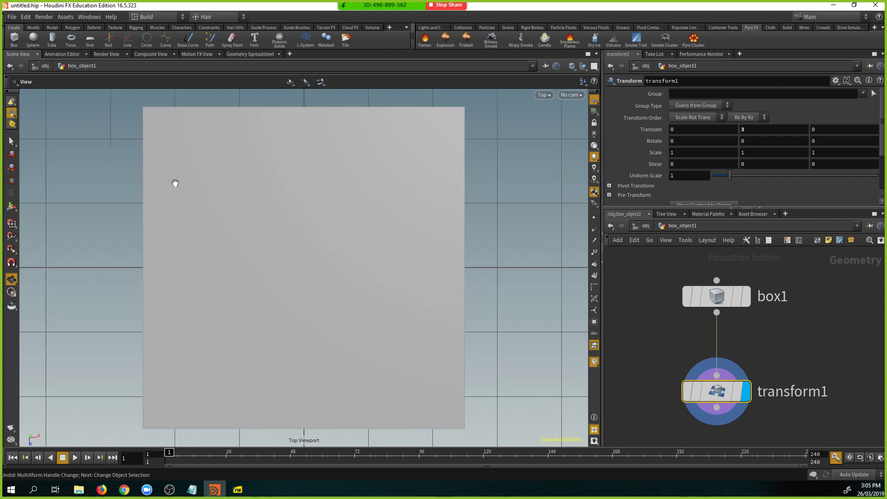
pyautogui.hotkey('space', '2')
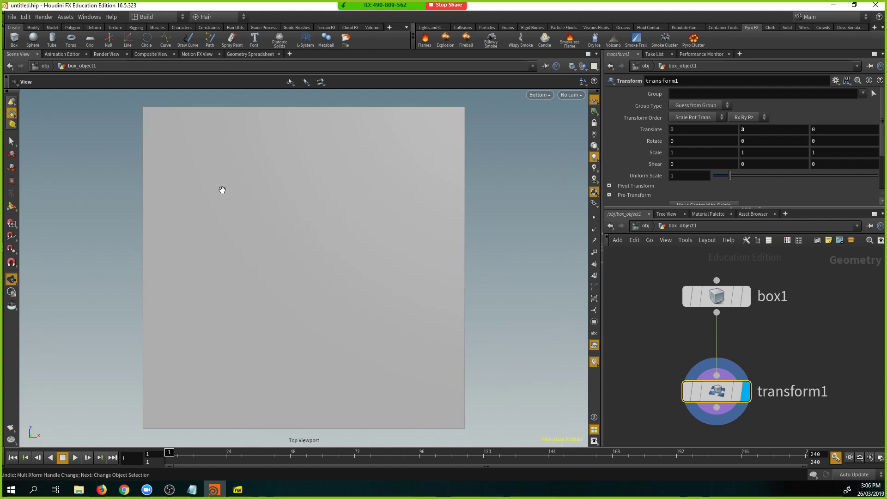
pyautogui.hotkey('space', '2')
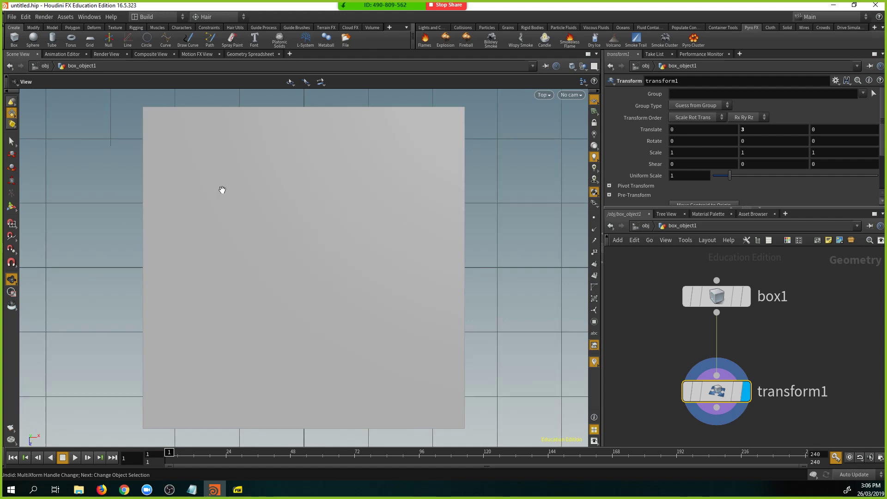
pyautogui.hotkey('space', '1')
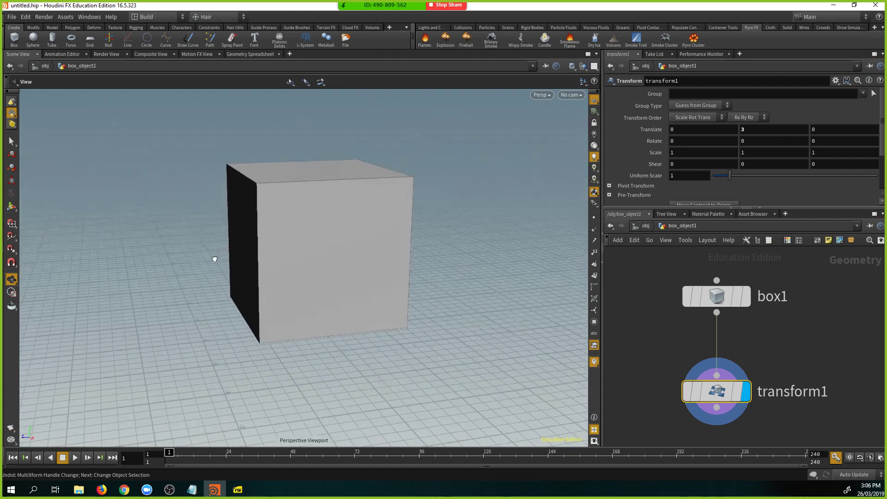
# Make box1 the current node and set the component selection mode to Points
pyautogui.rightClick(11, 114)
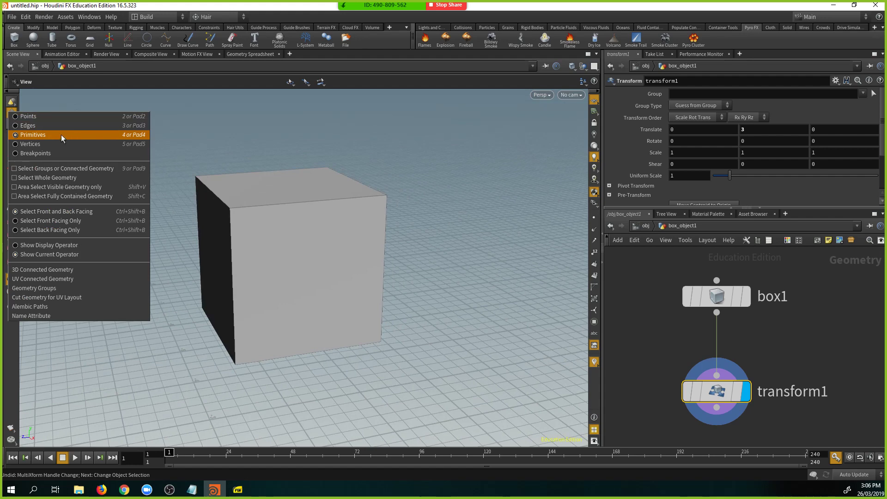
pyautogui.click(20, 87)
pyautogui.moveTo(237, 184); pyautogui.dragTo(282, 180)
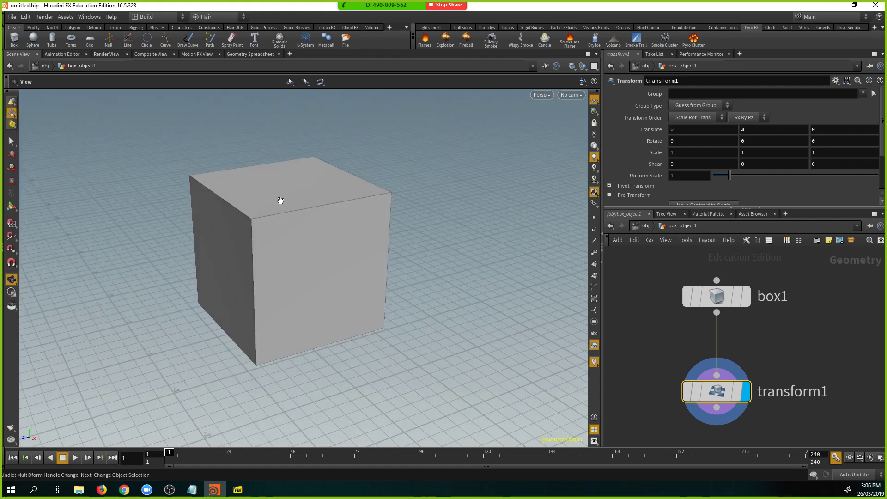
pyautogui.click(723, 298)
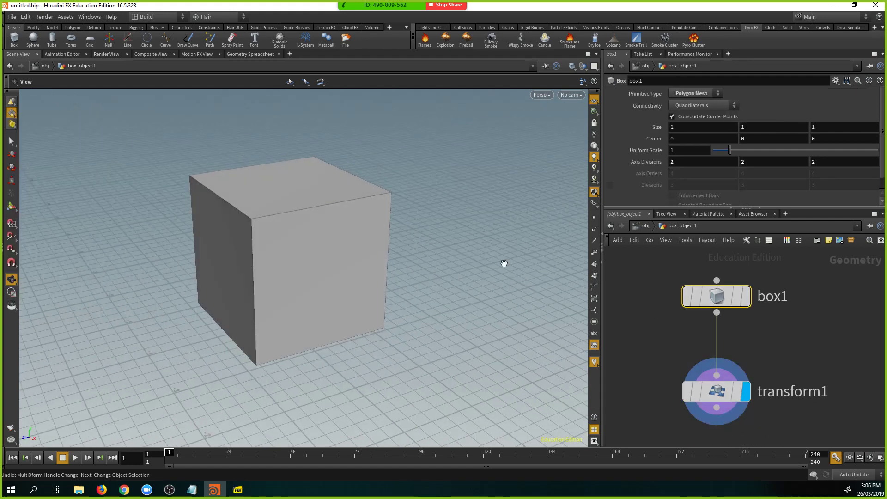
pyautogui.moveTo(307, 206); pyautogui.dragTo(393, 212)
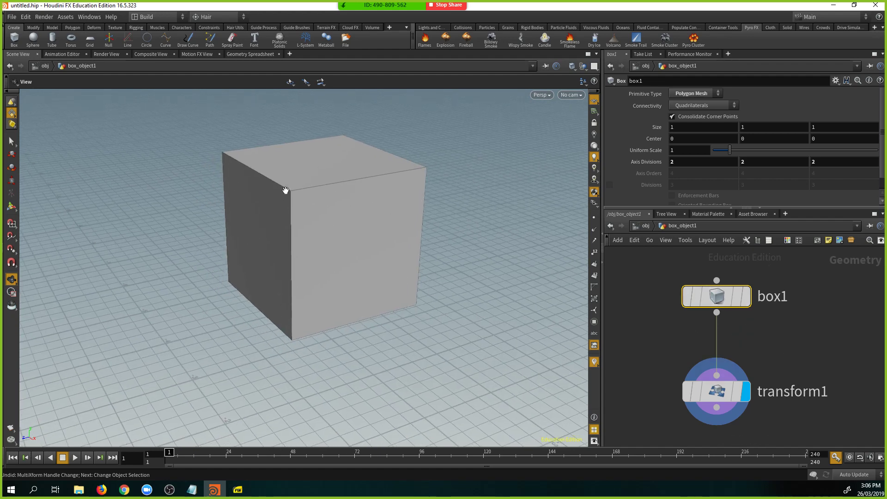
pyautogui.moveTo(285, 190); pyautogui.dragTo(250, 191)
pyautogui.rightClick(13, 112)
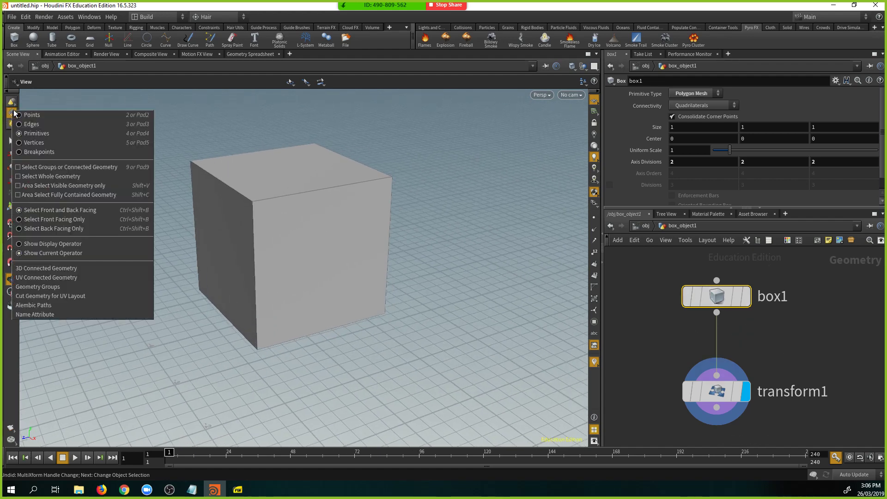
pyautogui.click(22, 115)
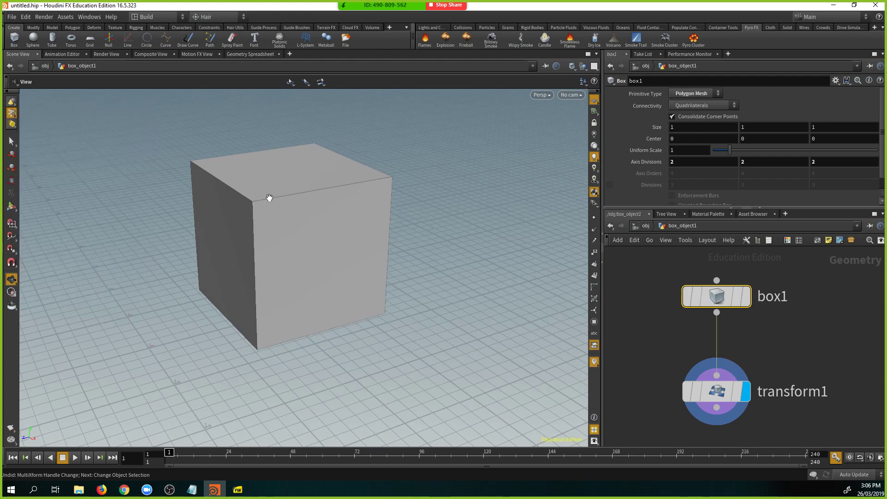
pyautogui.moveTo(269, 197); pyautogui.dragTo(279, 212)
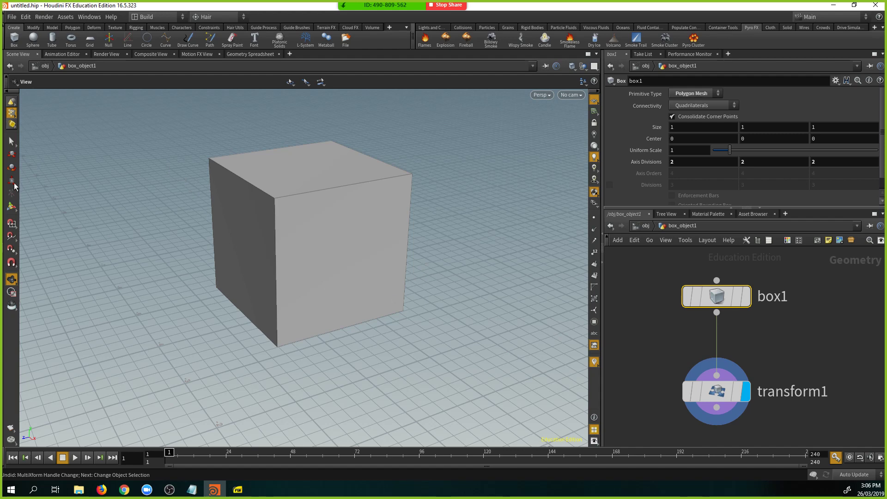
# Switch to the object level, return to the geometry level, and set the component selection mode to Primitives
pyautogui.click(13, 103)
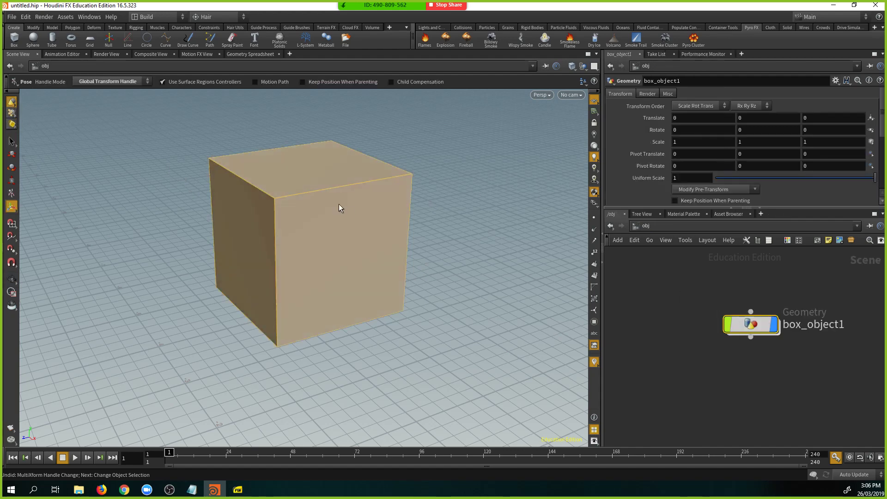
pyautogui.moveTo(762, 333)
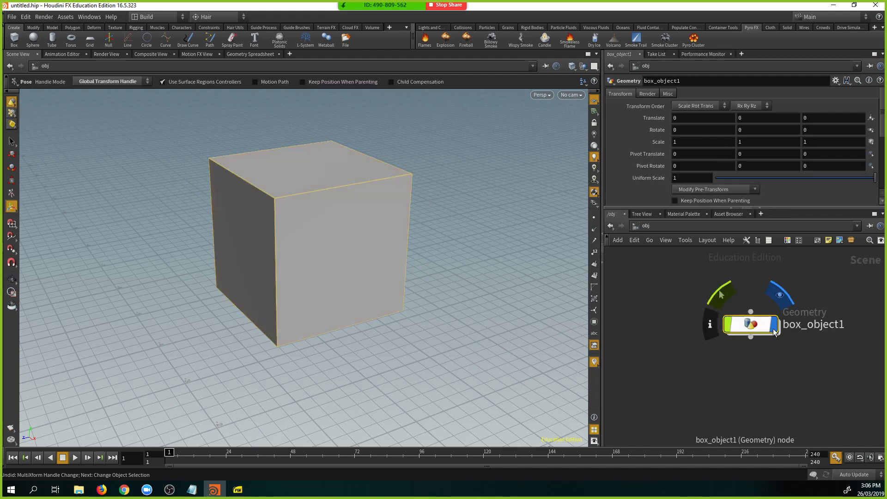
pyautogui.click(11, 115)
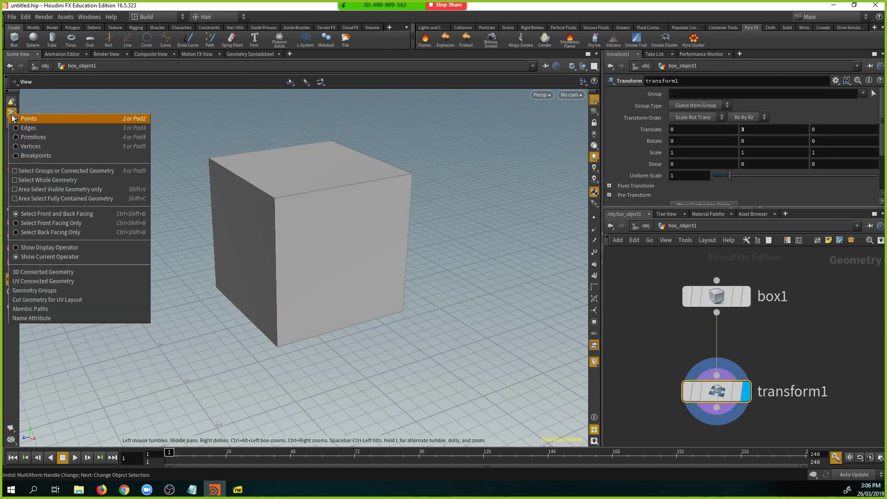
pyautogui.click(39, 136)
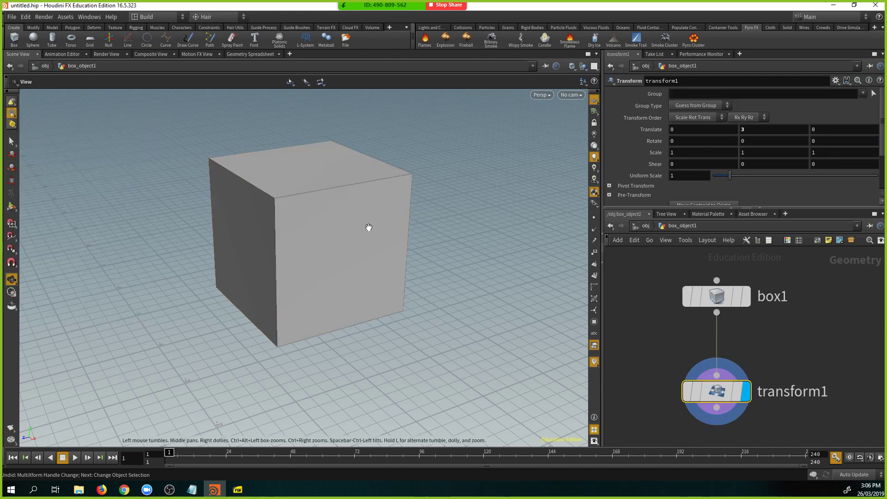
# Select the box's four side faces in the viewport
pyautogui.moveTo(403, 276); pyautogui.dragTo(194, 220)
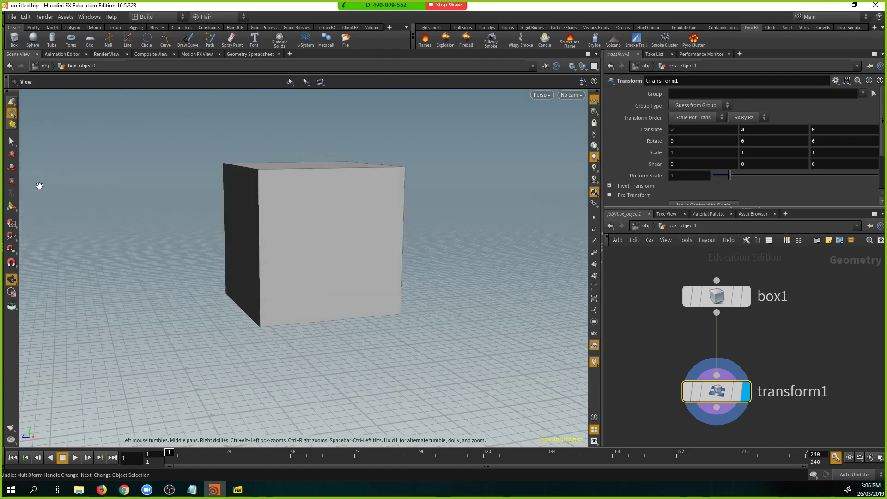
pyautogui.click(12, 141)
pyautogui.moveTo(315, 221); pyautogui.dragTo(245, 224)
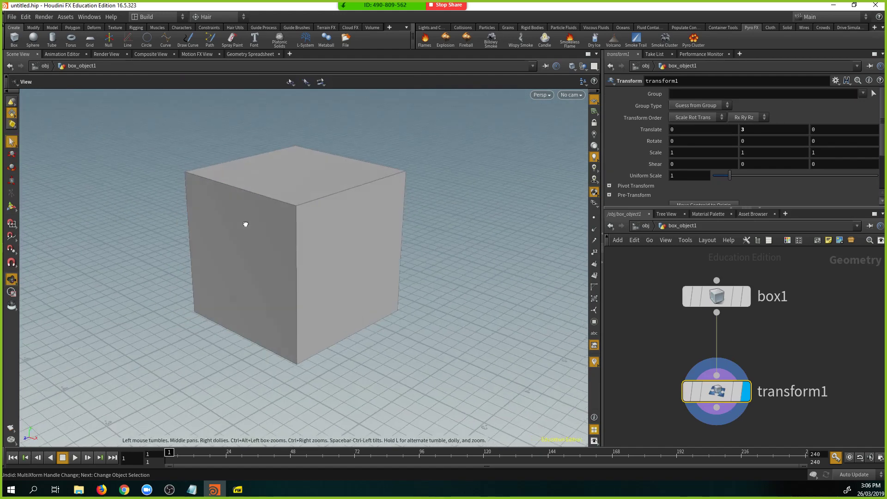
pyautogui.click(279, 244)
pyautogui.press('Escape')
pyautogui.moveTo(504, 263); pyautogui.dragTo(347, 262, button='middle')
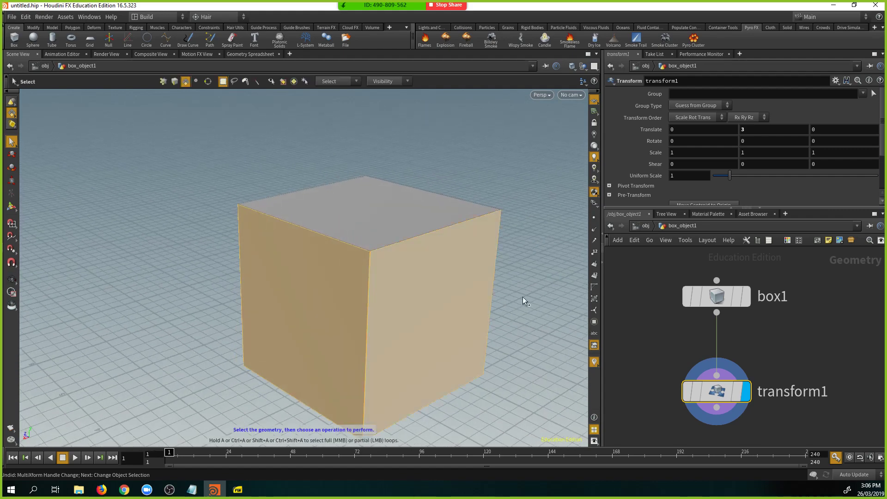
pyautogui.moveTo(524, 301); pyautogui.dragTo(415, 287)
pyautogui.moveTo(317, 279); pyautogui.dragTo(372, 222, button='middle')
pyautogui.scroll(-1, 372, 221)
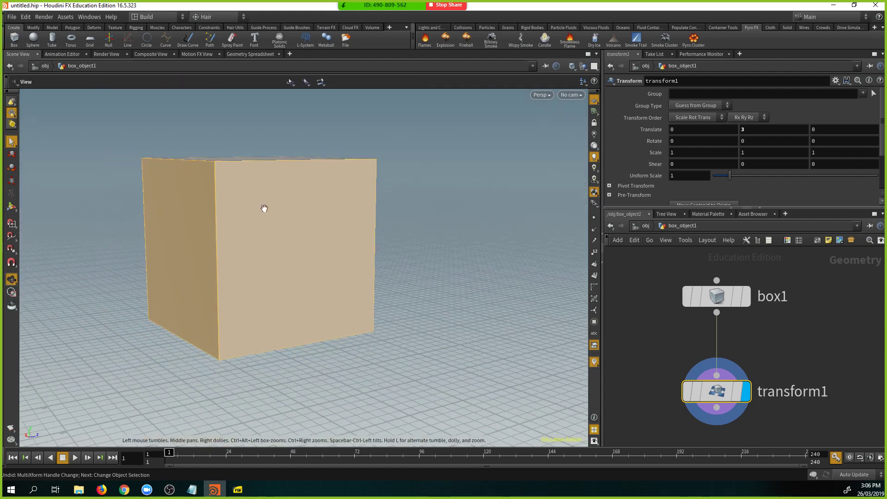
pyautogui.moveTo(268, 134); pyautogui.dragTo(414, 191)
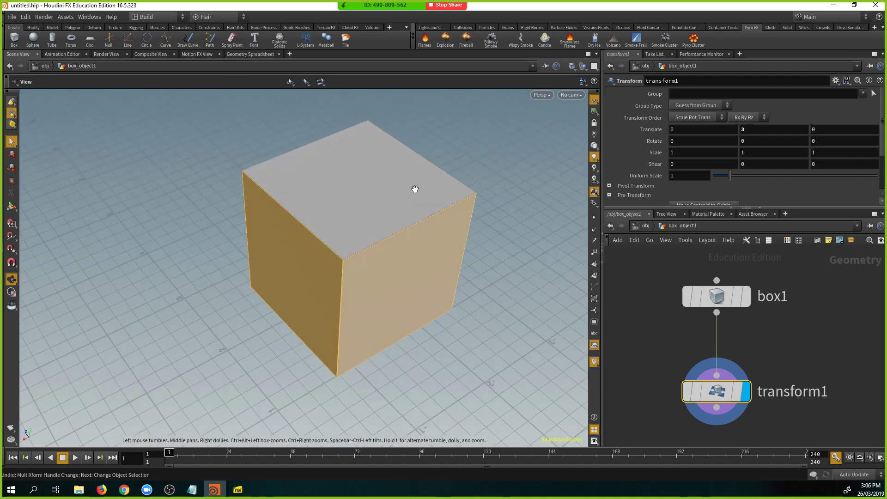
# PolyExtrude the selected side faces outward by a distance of about 0.497
pyautogui.press('s')
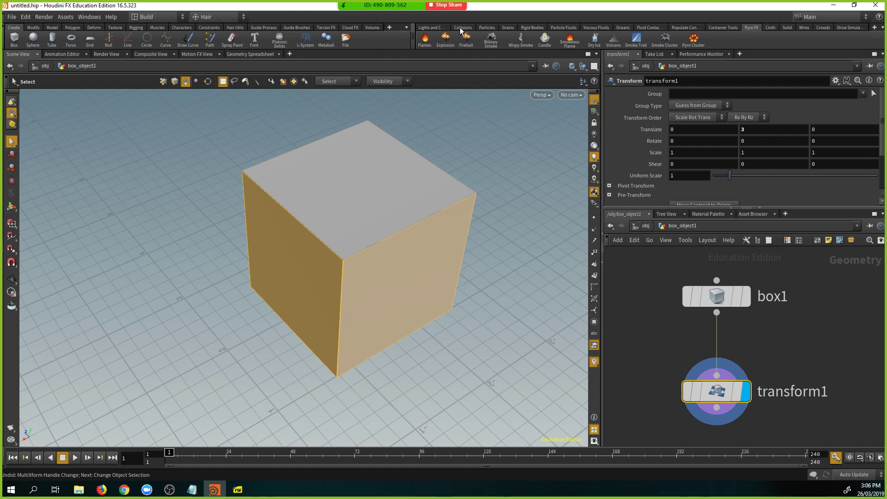
pyautogui.click(75, 29)
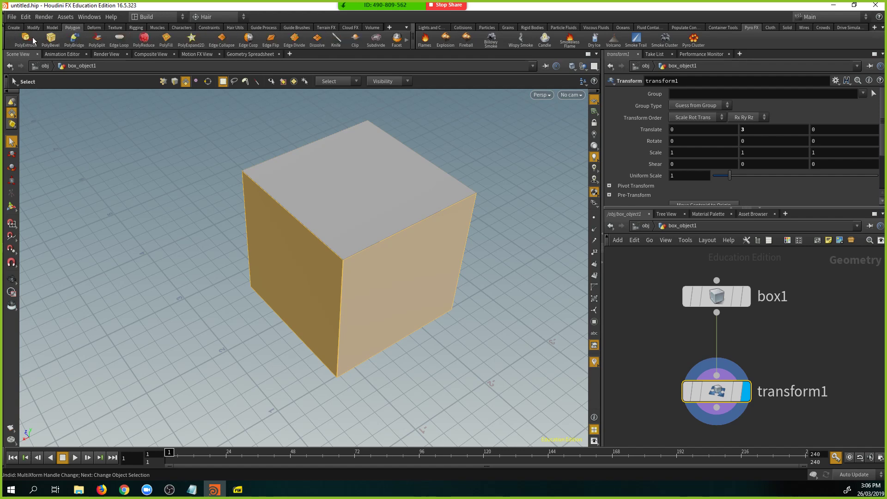
pyautogui.click(25, 39)
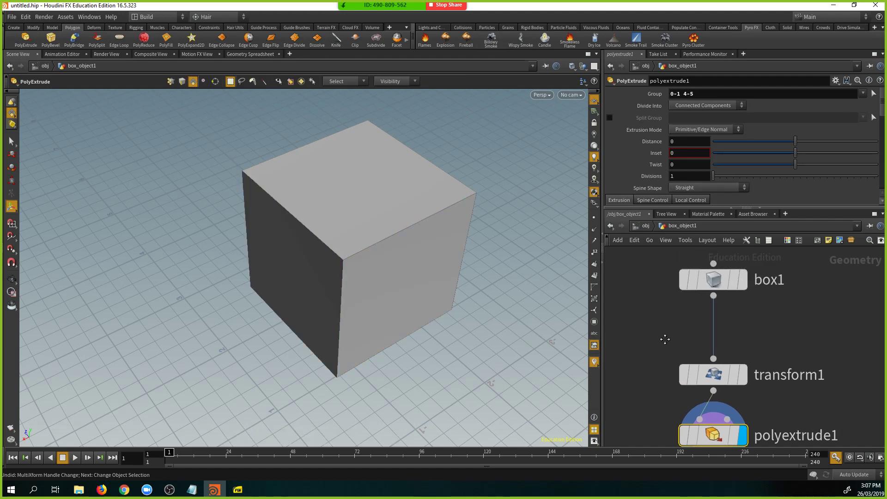
pyautogui.moveTo(710, 399)
pyautogui.moveTo(264, 259); pyautogui.dragTo(163, 231)
pyautogui.press('Return')
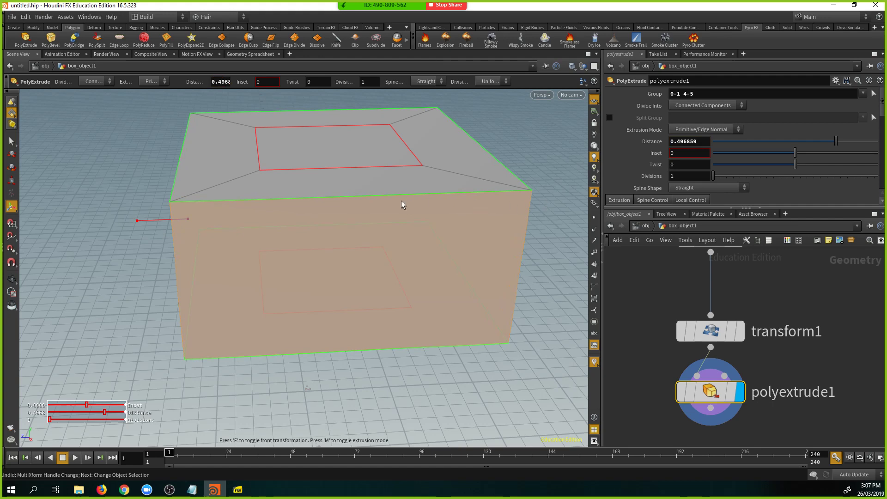
# Undo the extrusion distance and the PolyExtrude operation on the side faces
pyautogui.keyDown('alt'); pyautogui.moveTo(355, 201); pyautogui.dragTo(164, 231); pyautogui.keyUp('alt')
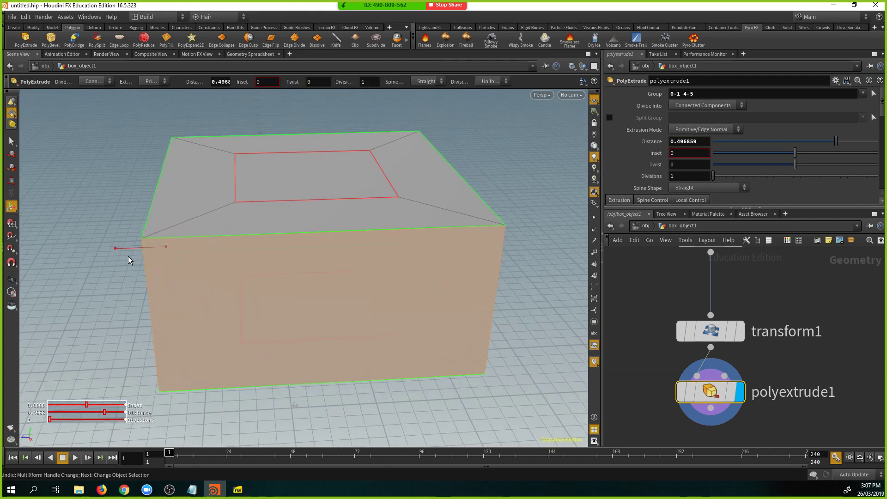
pyautogui.hotkey('ctrl', 'z')
pyautogui.hotkey('ctrl', 'z')
pyautogui.press('Escape')
pyautogui.moveTo(187, 253); pyautogui.dragTo(184, 225)
pyautogui.press('Return')
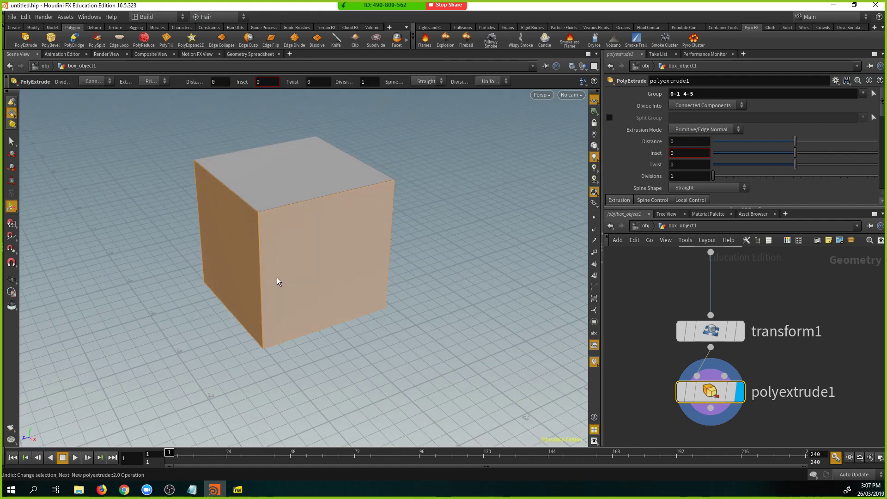
pyautogui.hotkey('ctrl', 'z')
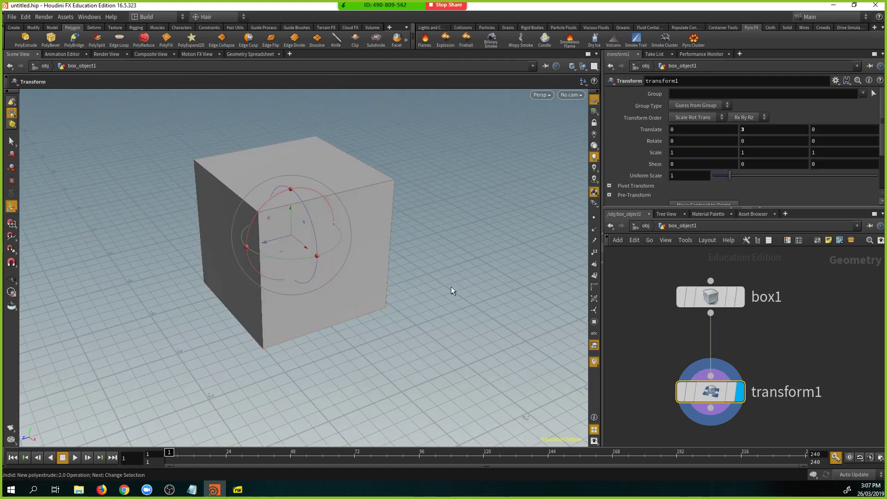
# Reactivate the Select tool with the box's side faces highlighted for a new operation
pyautogui.keyDown('alt'); pyautogui.moveTo(529, 245); pyautogui.dragTo(439, 224); pyautogui.keyUp('alt')
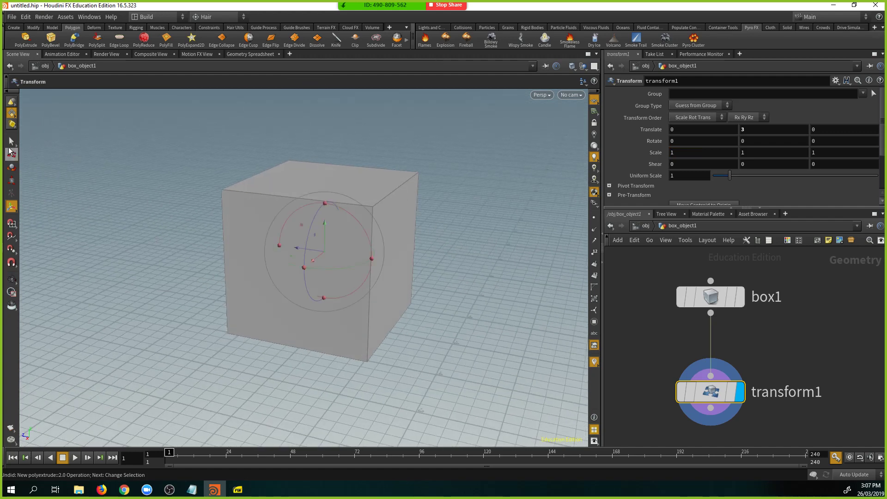
pyautogui.press('s')
pyautogui.keyDown('alt'); pyautogui.moveTo(145, 242); pyautogui.dragTo(208, 355); pyautogui.keyUp('alt')
pyautogui.press('Escape')
pyautogui.press('s')
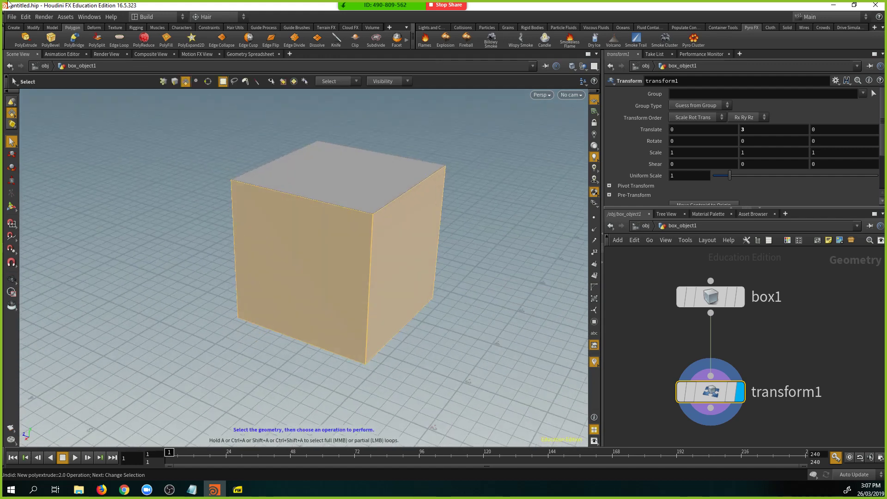
# PolyExtrude the box's four side faces with a distance of about 0.372 and an inset of about 0.184
pyautogui.click(25, 38)
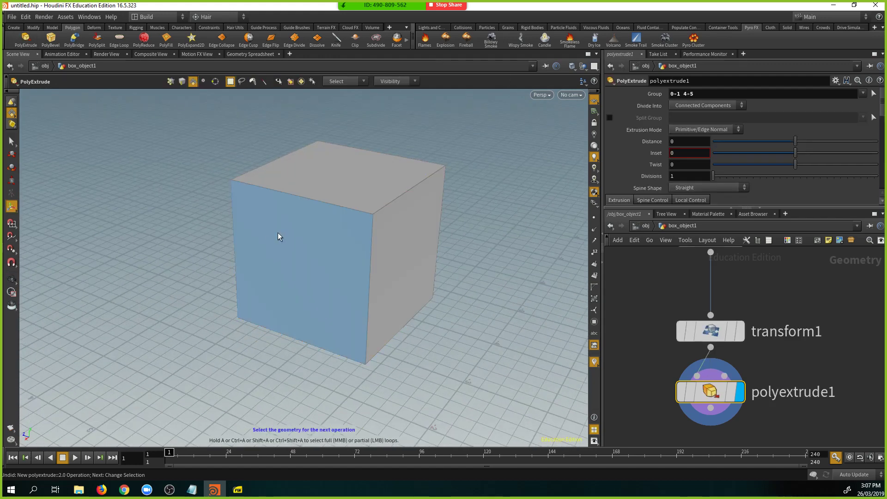
pyautogui.moveTo(200, 244); pyautogui.dragTo(545, 313)
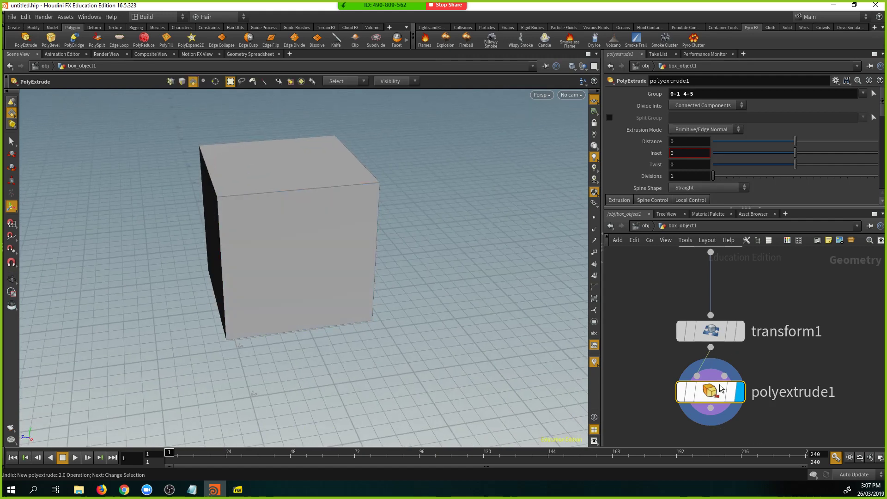
pyautogui.press('Return')
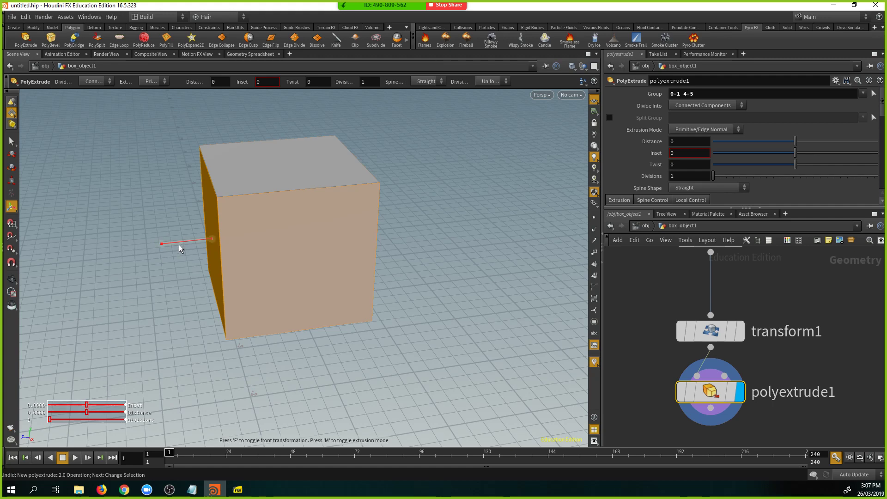
pyautogui.moveTo(180, 248); pyautogui.dragTo(127, 273)
pyautogui.moveTo(86, 405); pyautogui.dragTo(100, 418)
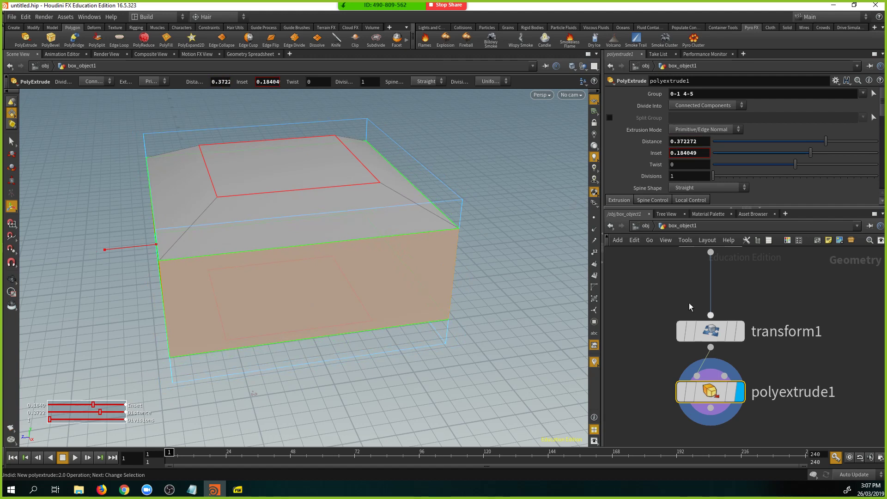
# Frame the whole node chain in the network and reposition the polyextrude1 node slightly farther below transform1
pyautogui.press('h')
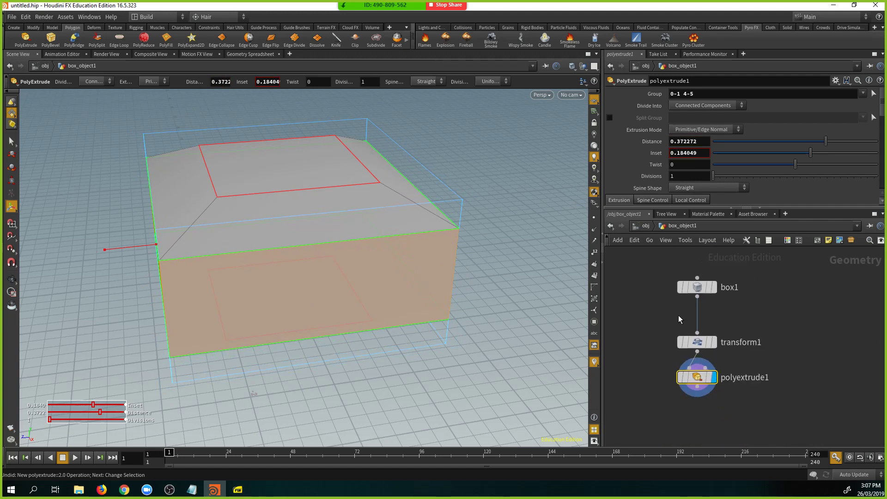
pyautogui.scroll(1, 678, 316)
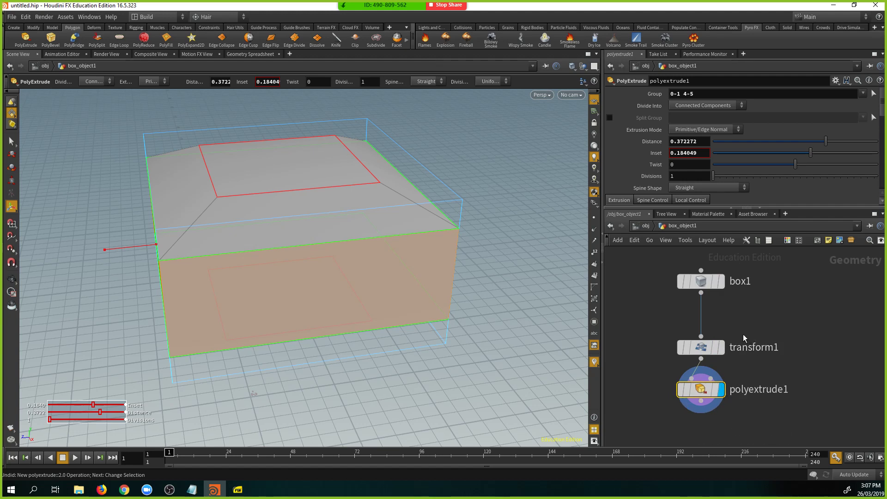
pyautogui.moveTo(708, 391)
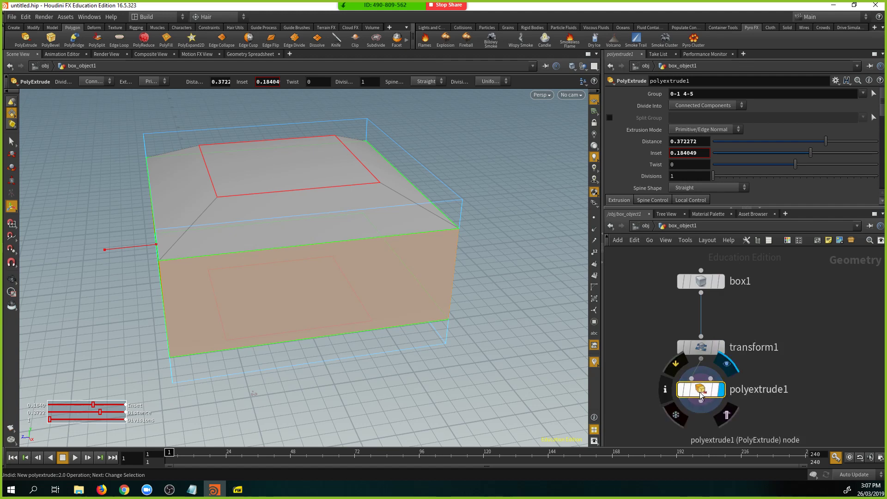
pyautogui.moveTo(698, 396); pyautogui.dragTo(710, 407)
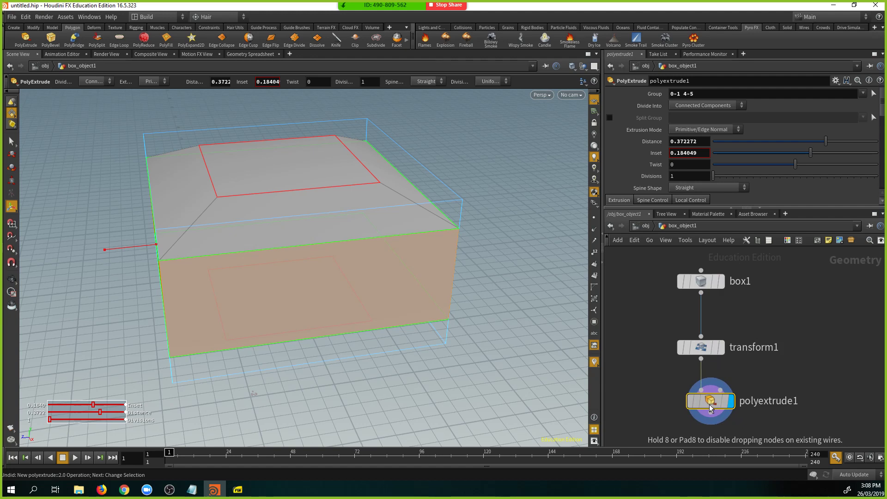
pyautogui.moveTo(666, 359); pyautogui.dragTo(666, 380, button='middle')
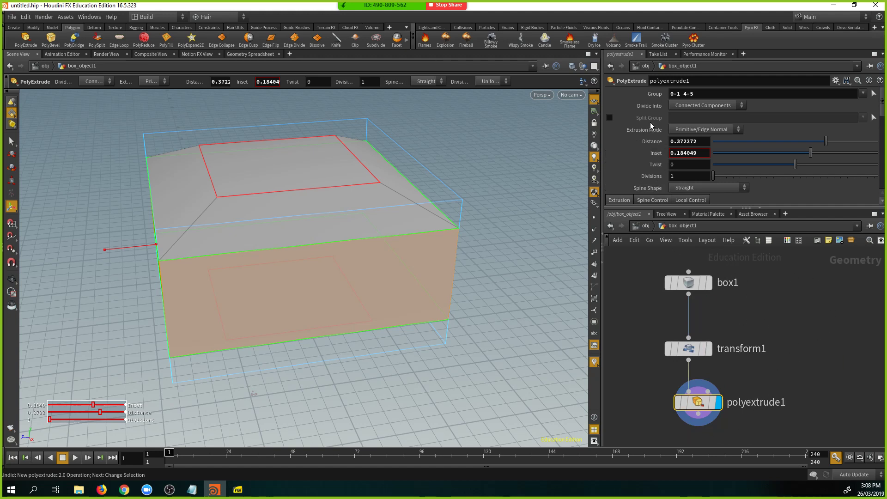
# Enlarge the parameter area and set the PolyExtrude's Divide Into option to Individual Elements
pyautogui.moveTo(695, 405)
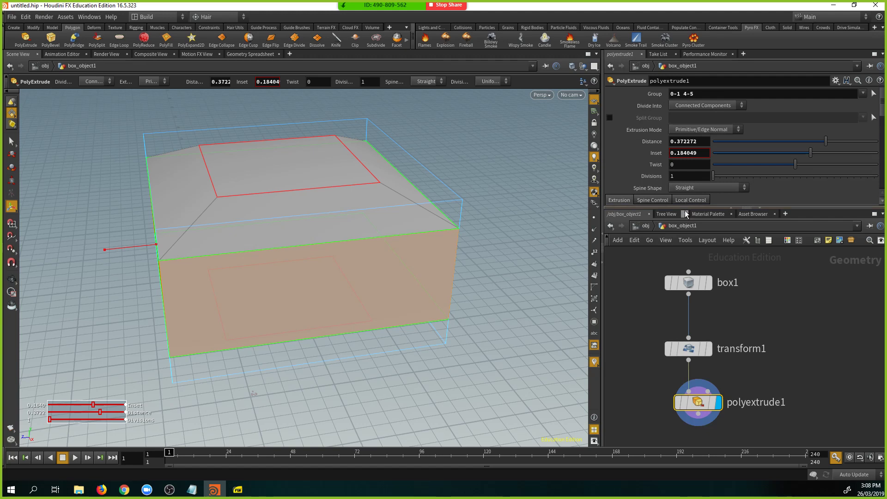
pyautogui.moveTo(684, 207); pyautogui.dragTo(678, 230)
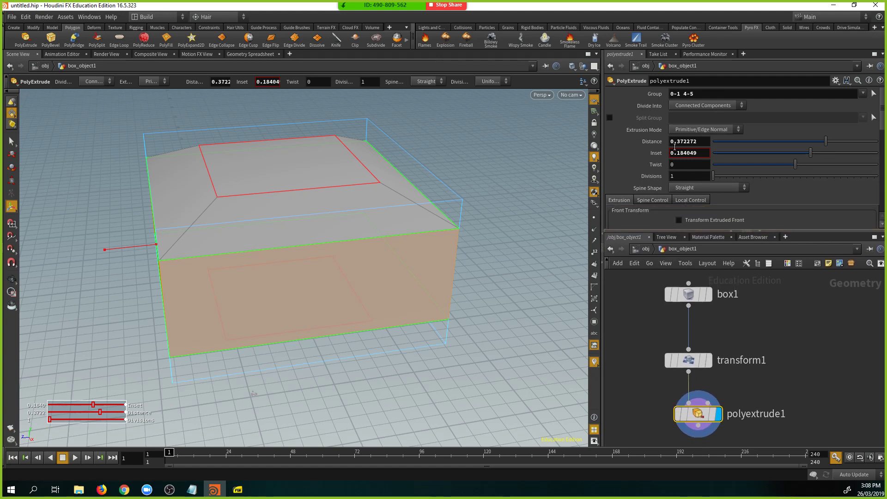
pyautogui.click(696, 106)
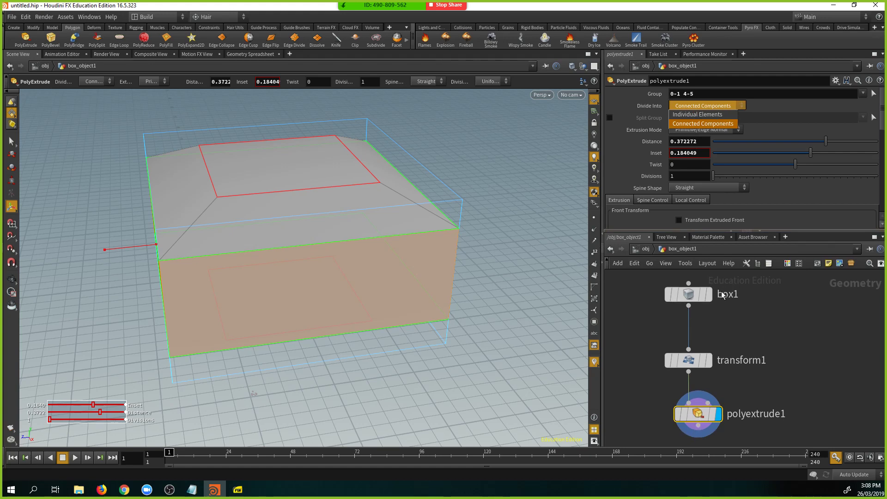
pyautogui.click(698, 114)
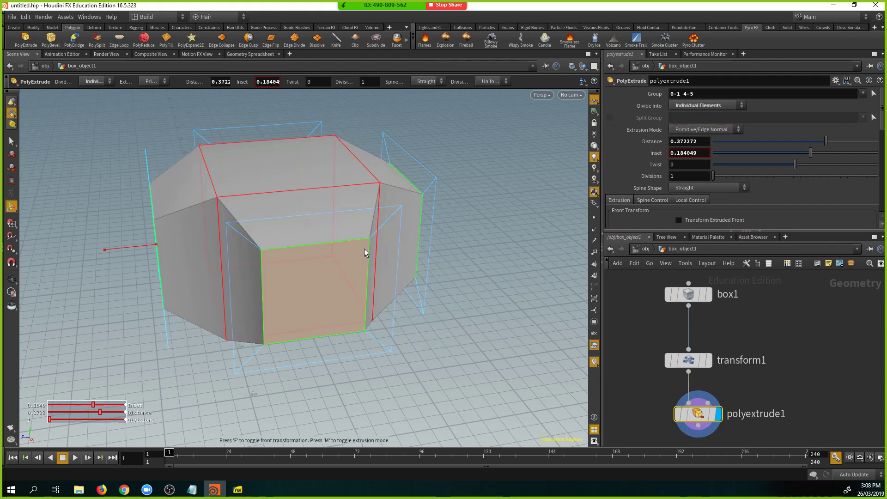
pyautogui.moveTo(379, 246); pyautogui.dragTo(400, 214)
# Examine the PolyExtrude's Extrusion Mode options, the individually extruded side faces from several angles, and the box1-to-polyextrude1 node chain
pyautogui.click(702, 130)
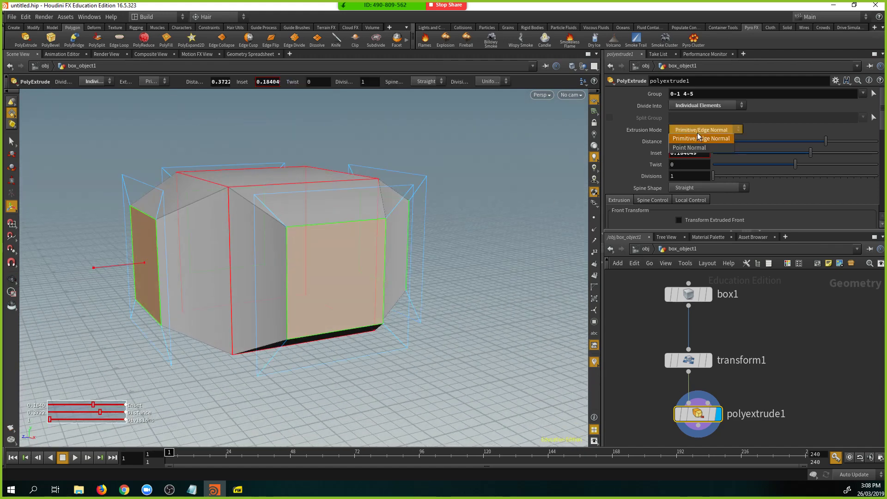
pyautogui.click(718, 104)
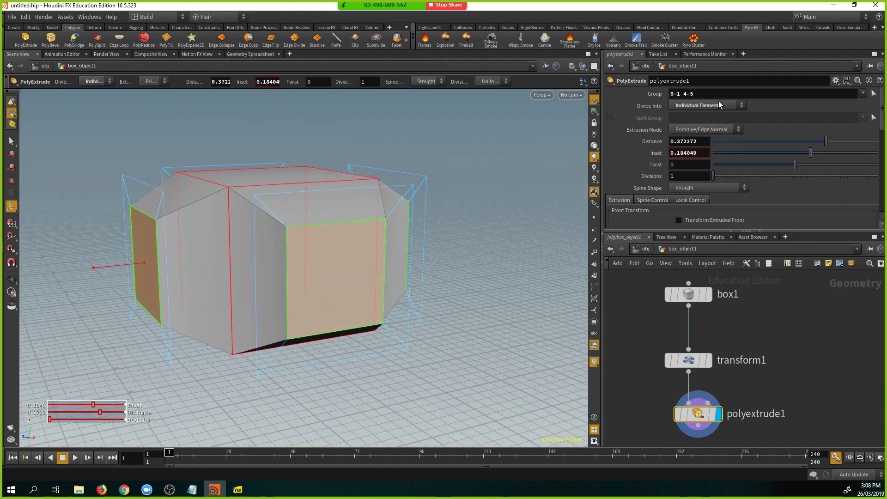
pyautogui.click(719, 103)
pyautogui.click(719, 104)
pyautogui.moveTo(259, 229); pyautogui.dragTo(320, 258)
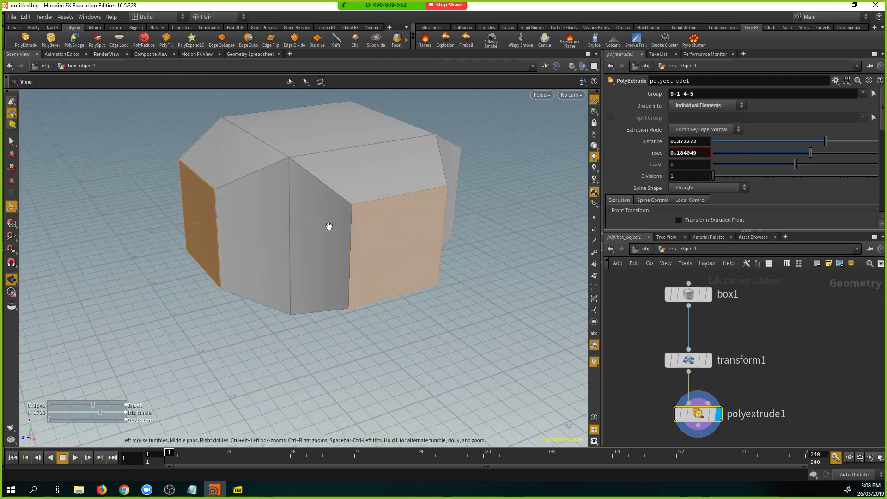
pyautogui.moveTo(329, 223); pyautogui.dragTo(300, 298)
pyautogui.press('Return')
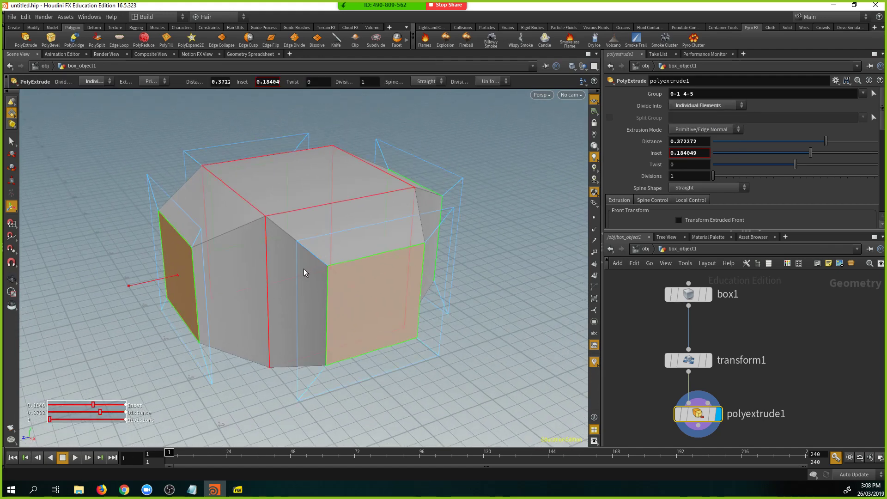
pyautogui.moveTo(277, 271)
pyautogui.mouseDown()
pyautogui.moveTo(276, 289)
pyautogui.moveTo(276, 267)
pyautogui.mouseUp()
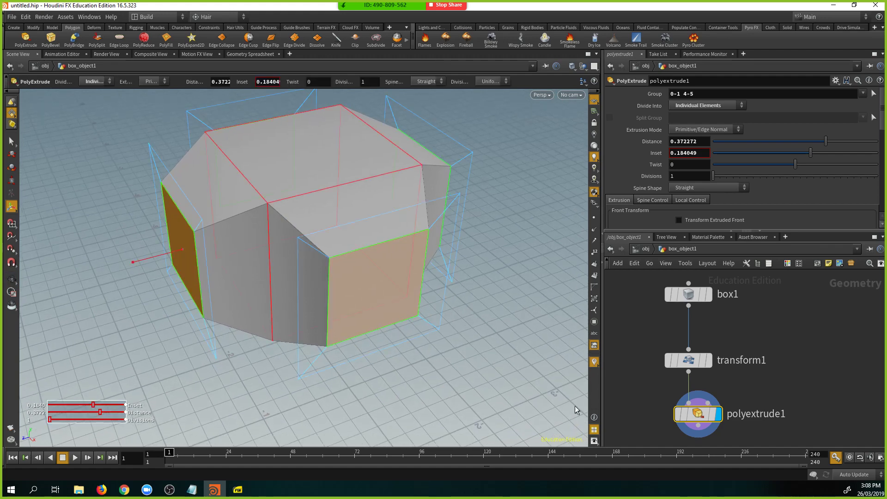
pyautogui.scroll(-2, 777, 373)
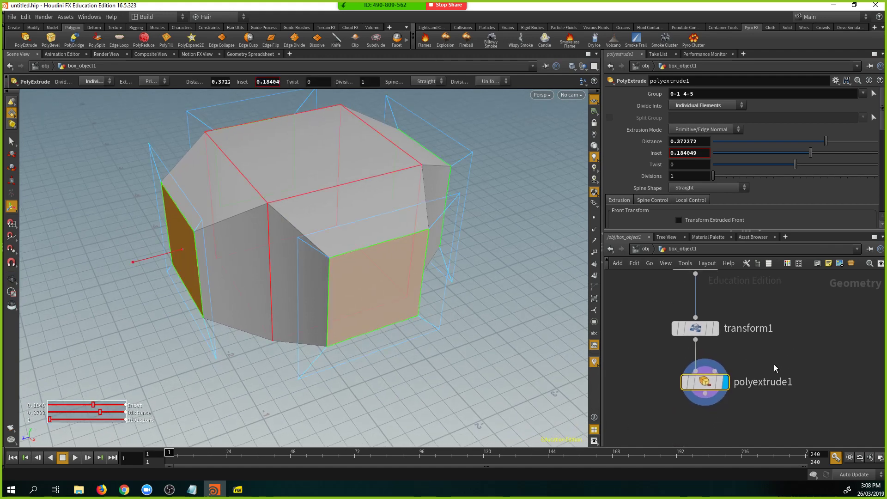
pyautogui.moveTo(712, 382)
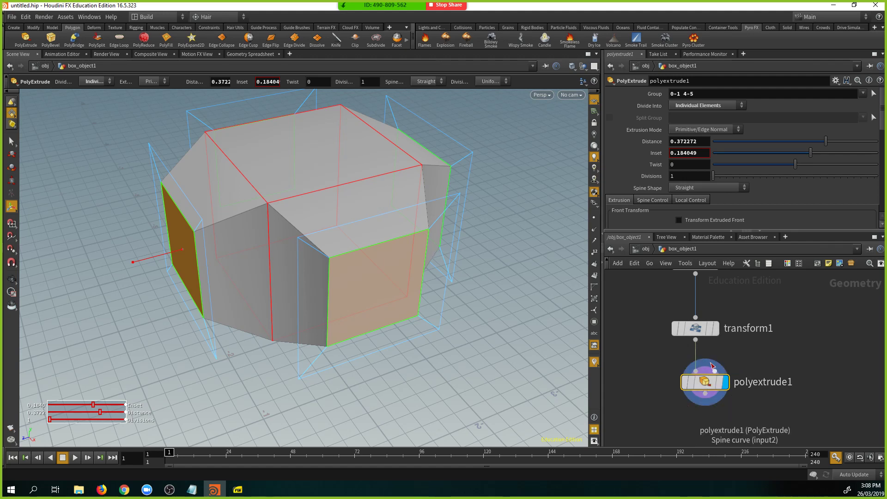
pyautogui.scroll(2, 739, 323)
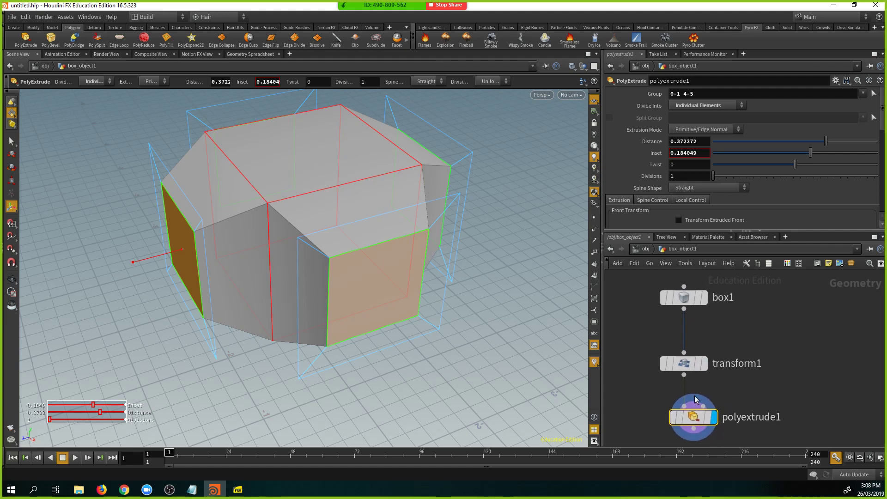
pyautogui.click(689, 420)
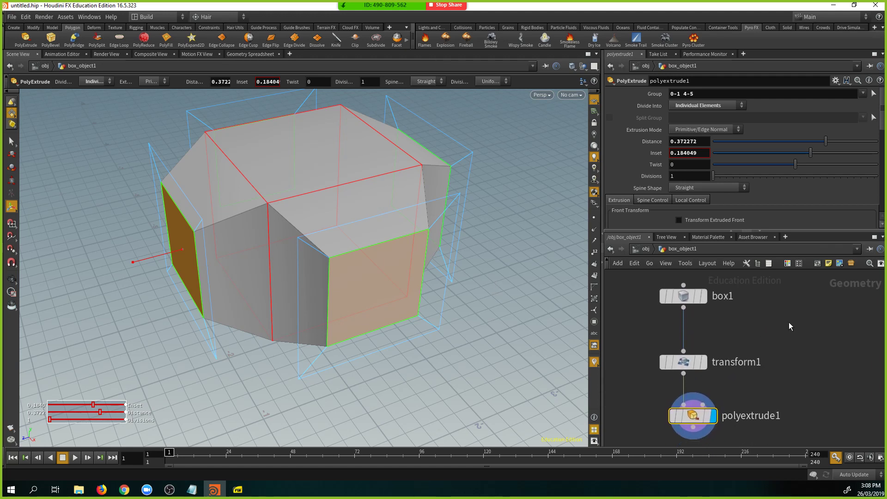
pyautogui.press('space')
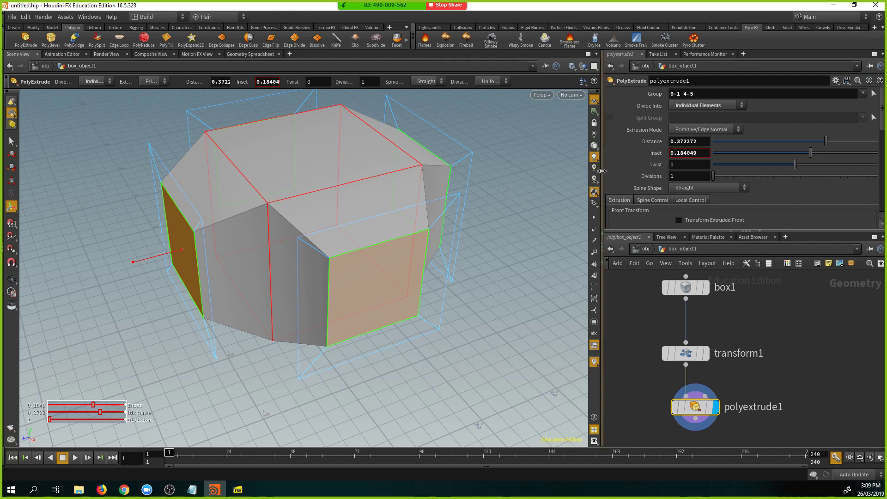
# Narrow the 3D viewport and collapse the parameter area so the network editor fills the full height beside it
pyautogui.moveTo(603, 172); pyautogui.dragTo(518, 174)
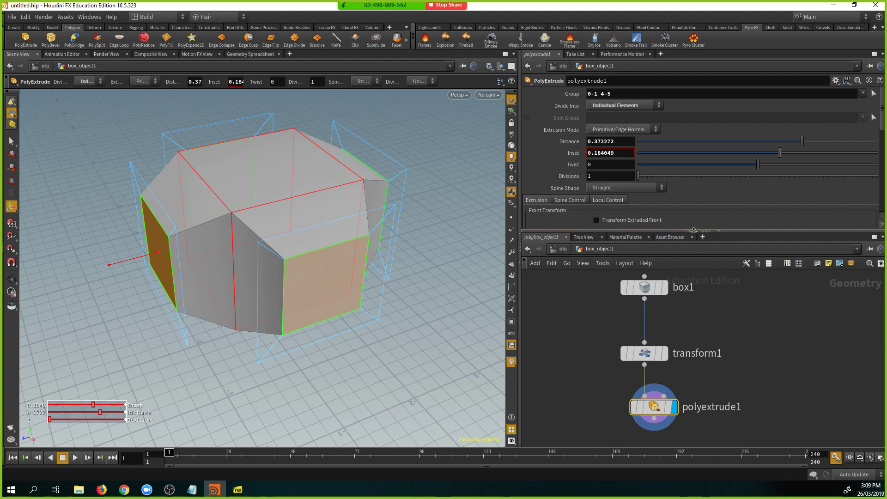
pyautogui.click(238, 489)
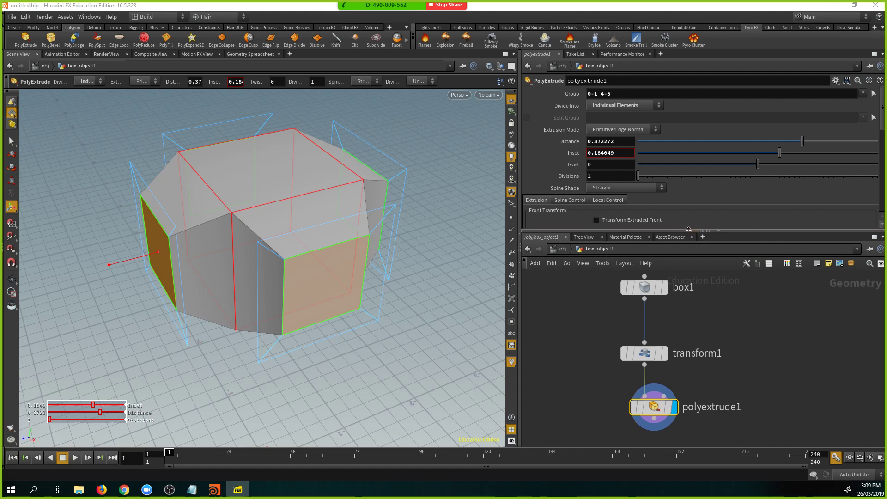
pyautogui.moveTo(691, 230); pyautogui.dragTo(679, 81)
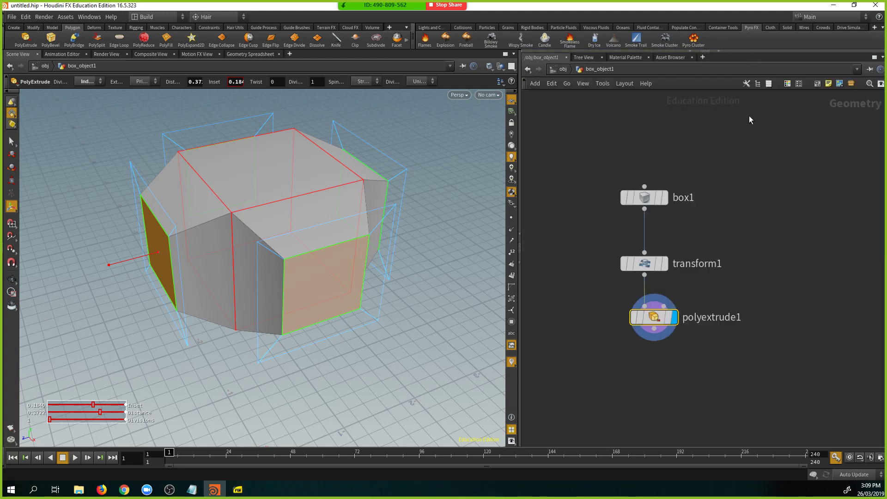
pyautogui.moveTo(749, 120)
pyautogui.mouseDown(button='middle')
pyautogui.moveTo(730, 148)
pyautogui.moveTo(619, 185)
pyautogui.moveTo(762, 184)
pyautogui.moveTo(751, 138)
pyautogui.mouseUp(button='middle')
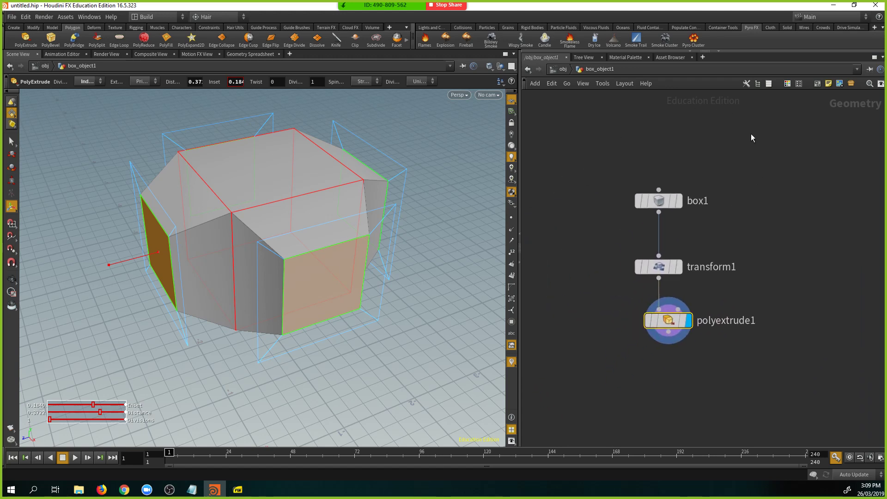
pyautogui.moveTo(738, 198); pyautogui.dragTo(709, 216, button='middle')
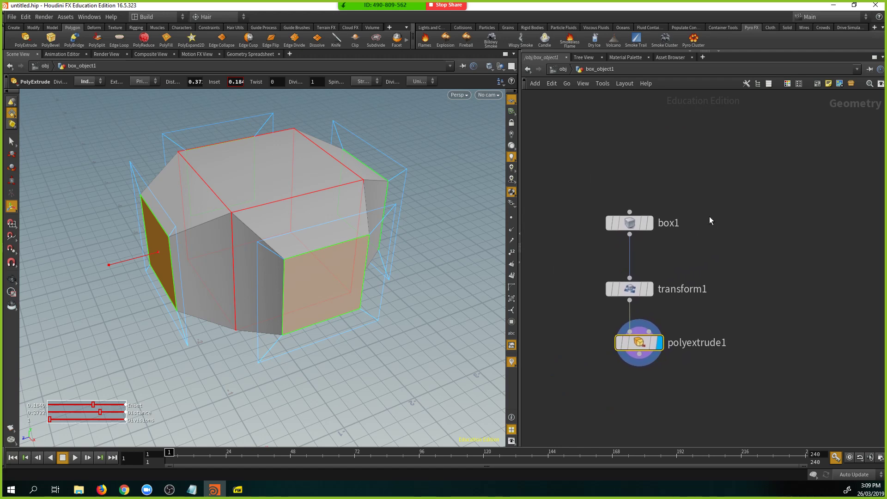
# Show the polyextrude1 parameters as an overlay inside the network editor, and hide them again
pyautogui.press('p')
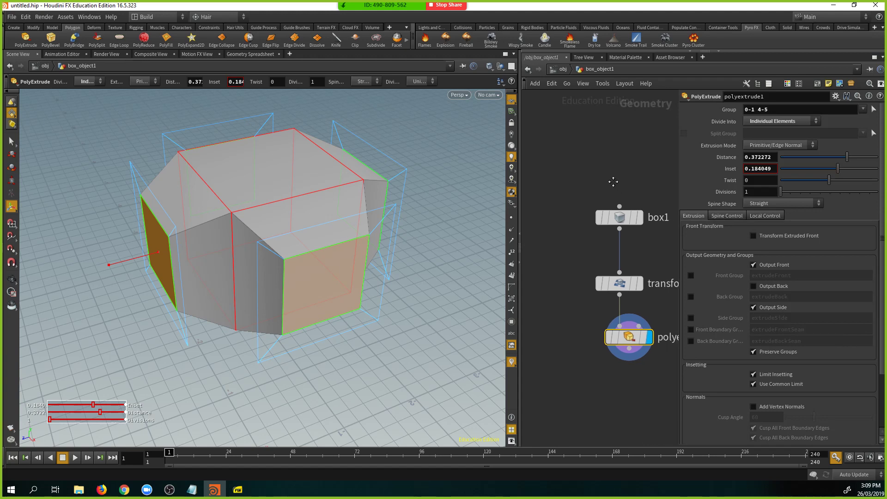
pyautogui.press('p')
pyautogui.press('p')
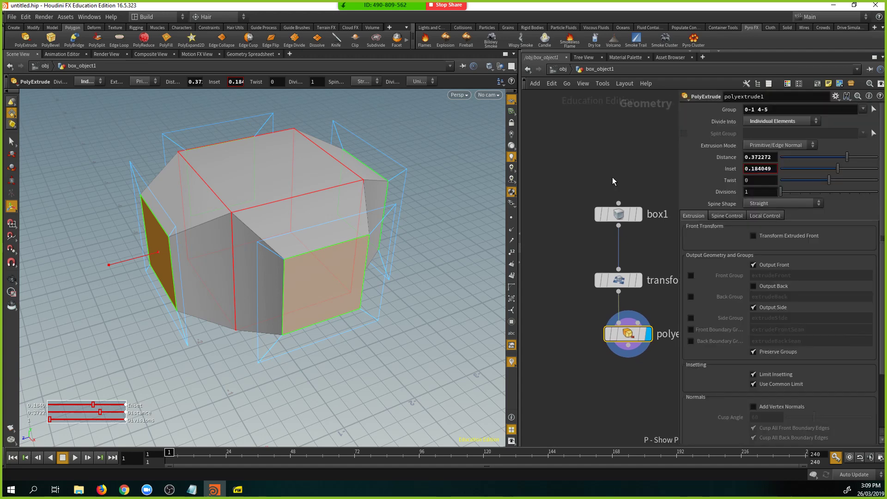
pyautogui.press('p')
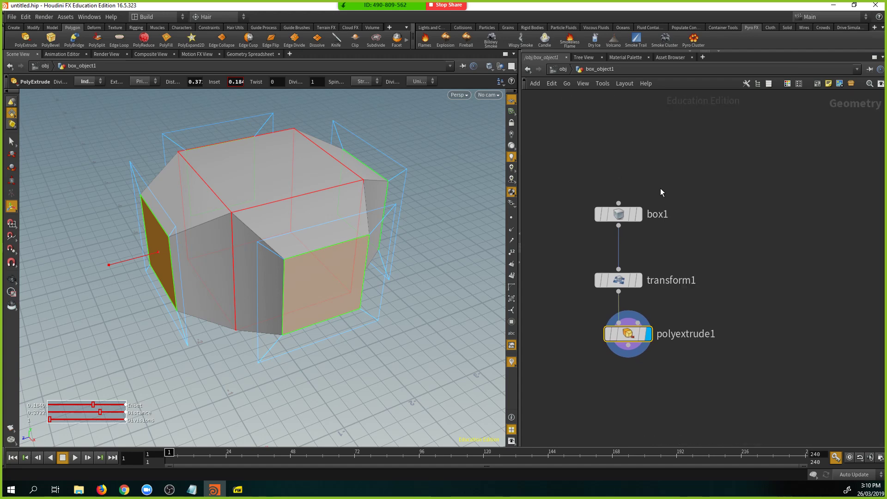
# Spread out the node chain by moving polyextrude1 diagonally away from transform1 and box1 farther above it
pyautogui.moveTo(660, 187); pyautogui.dragTo(707, 170, button='middle')
pyautogui.scroll(2, 728, 211)
pyautogui.moveTo(728, 210); pyautogui.dragTo(746, 184, button='middle')
pyautogui.moveTo(684, 314); pyautogui.dragTo(643, 337)
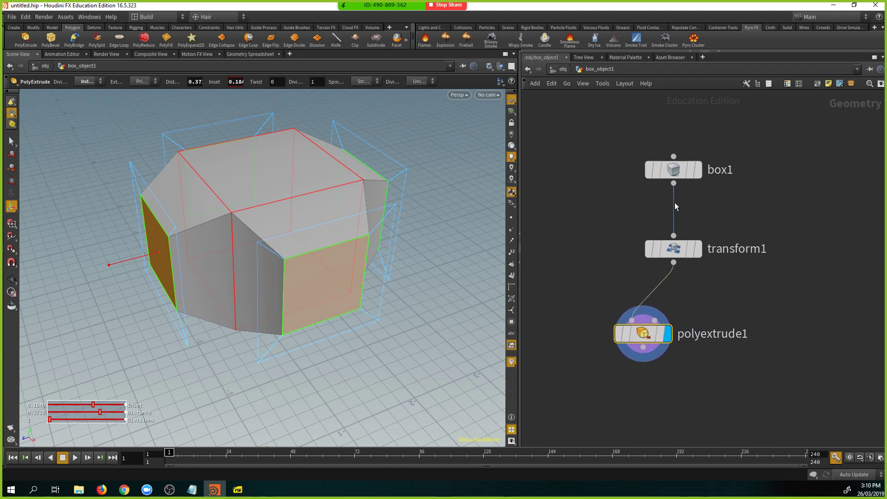
pyautogui.moveTo(674, 178)
pyautogui.moveTo(674, 178); pyautogui.dragTo(674, 146)
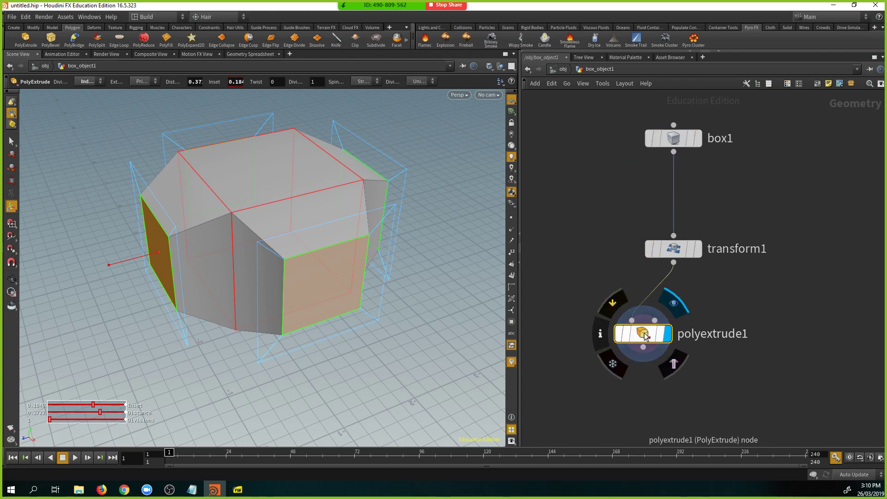
# Shake polyextrude1 loose from transform1, and undo both the move and the disconnection
pyautogui.moveTo(643, 337); pyautogui.dragTo(710, 359)
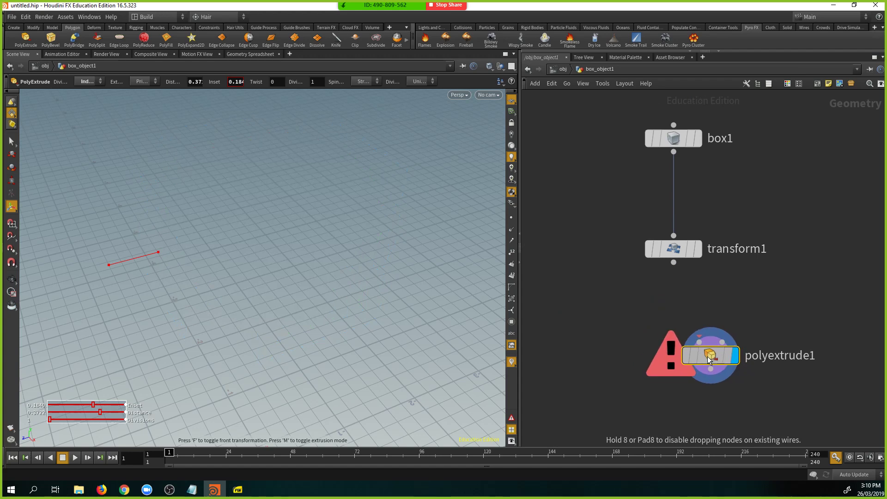
pyautogui.hotkey('ctrl', 'z')
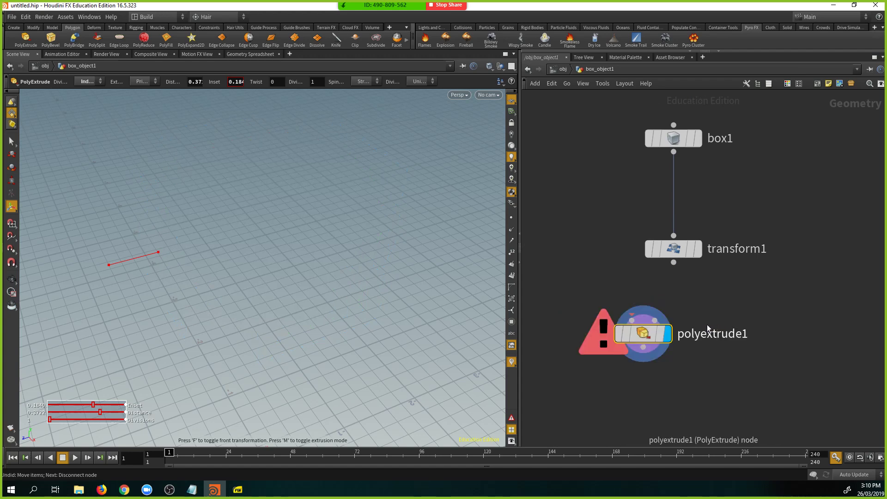
pyautogui.hotkey('ctrl', 'z')
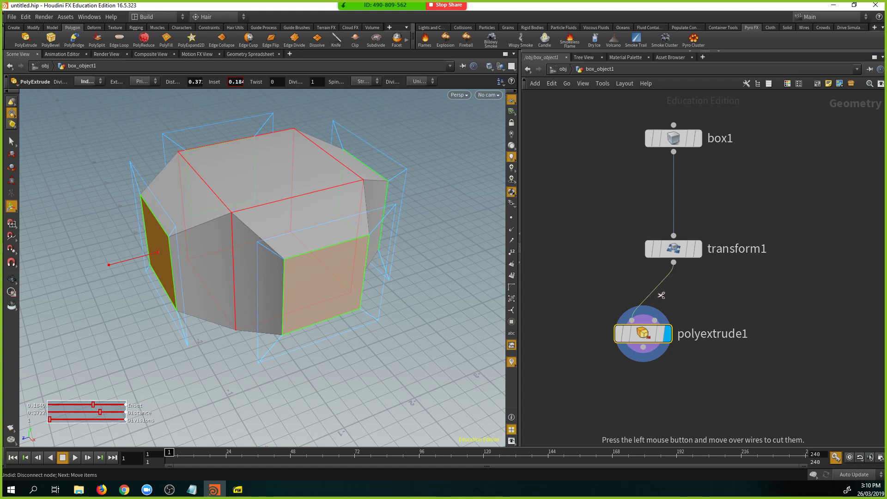
# Cut the wire between transform1 and polyextrude1, and move polyextrude1 up beside the box1-to-transform1 wire
pyautogui.moveTo(659, 290); pyautogui.dragTo(633, 289)
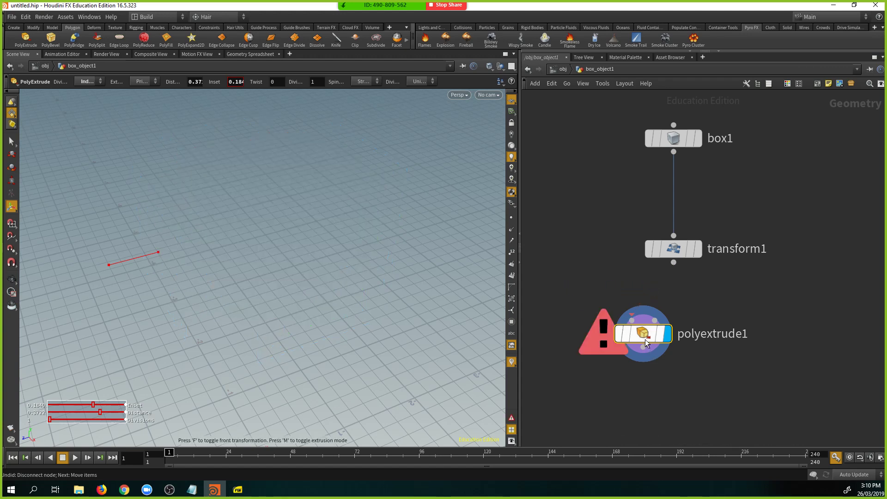
pyautogui.moveTo(642, 336); pyautogui.dragTo(574, 202)
pyautogui.press('Escape')
pyautogui.moveTo(316, 231); pyautogui.dragTo(346, 235)
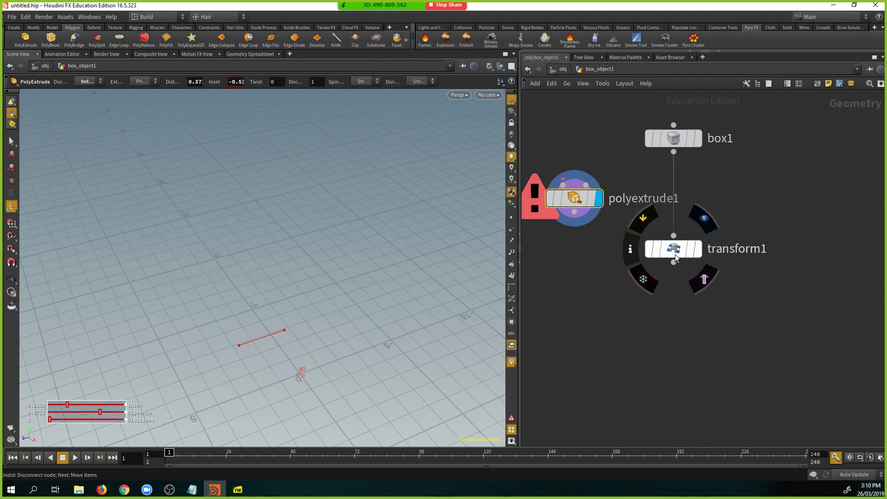
# Turn on transform1's display flag and insert polyextrude1 into the wire between box1 and transform1
pyautogui.click(699, 252)
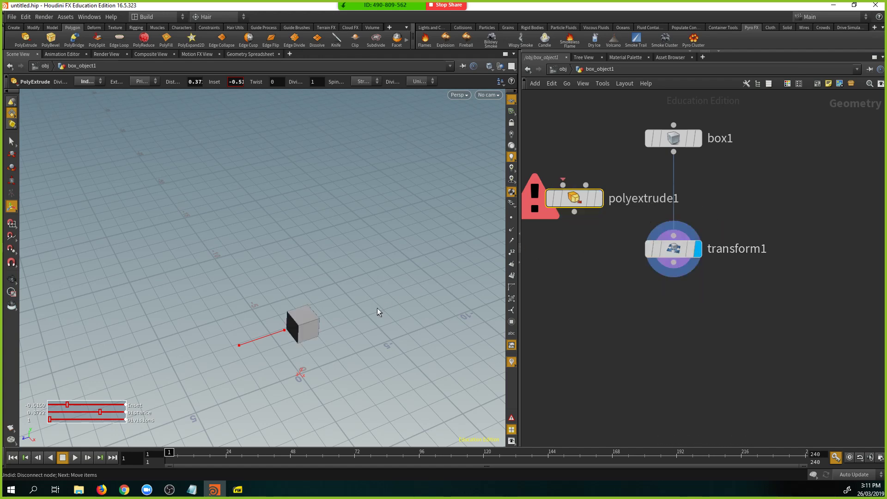
pyautogui.press('Escape')
pyautogui.moveTo(328, 297); pyautogui.dragTo(329, 259)
pyautogui.press('Return')
pyautogui.moveTo(570, 203); pyautogui.dragTo(673, 196)
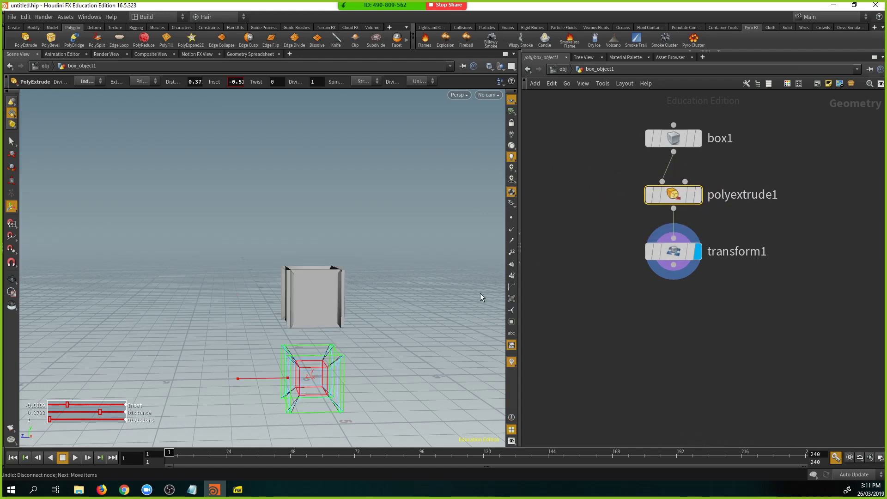
# Adjust the side-face extrusion to an inset of about 0.16 and a distance of about 0.68
pyautogui.press('Escape')
pyautogui.moveTo(313, 235); pyautogui.dragTo(291, 321)
pyautogui.press('Return')
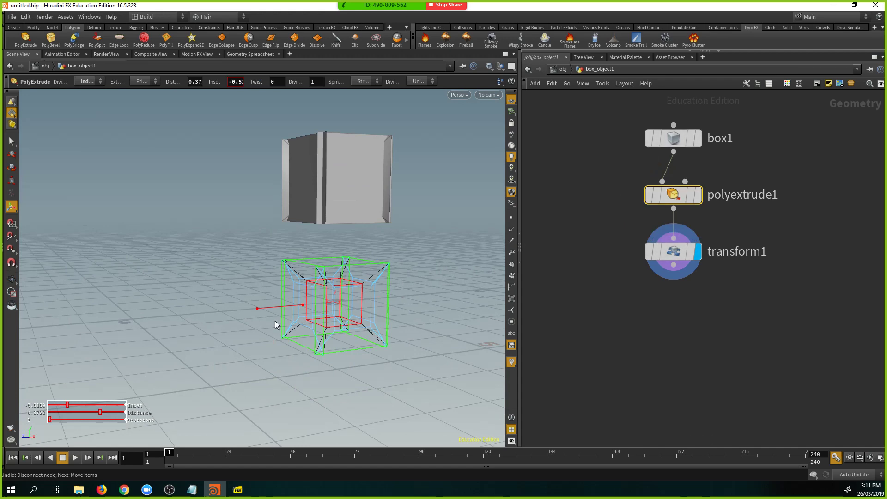
pyautogui.press('Escape')
pyautogui.moveTo(258, 263); pyautogui.dragTo(343, 230)
pyautogui.press('Return')
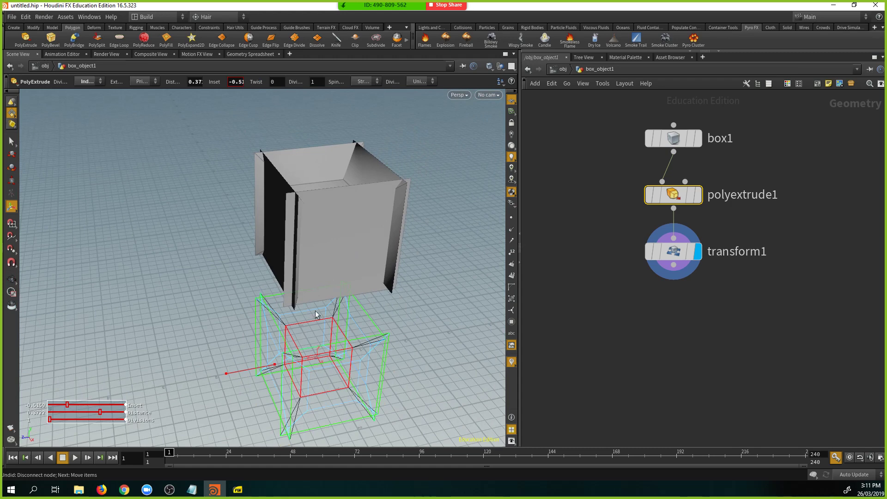
pyautogui.moveTo(226, 374); pyautogui.dragTo(189, 376)
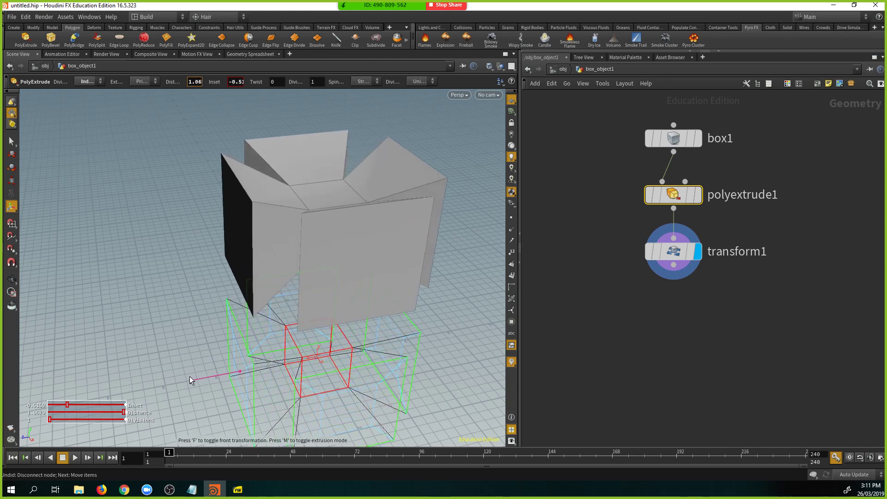
pyautogui.moveTo(67, 405); pyautogui.dragTo(116, 412)
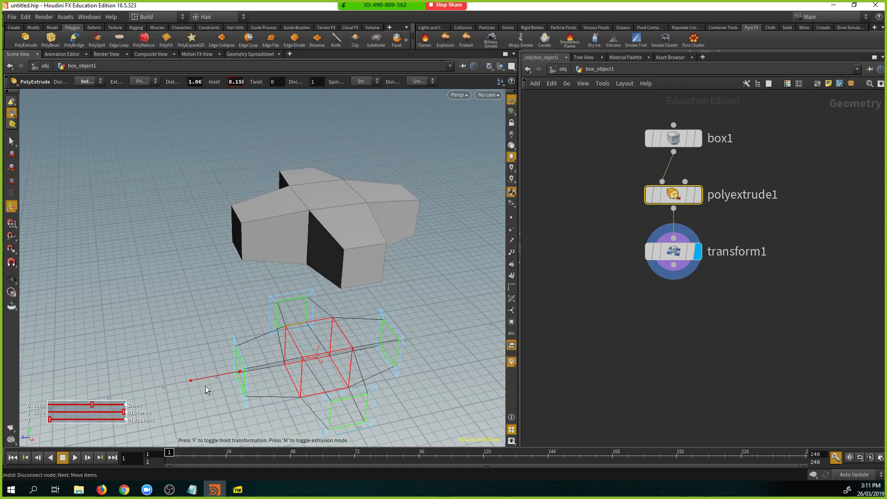
pyautogui.moveTo(212, 381); pyautogui.dragTo(217, 377)
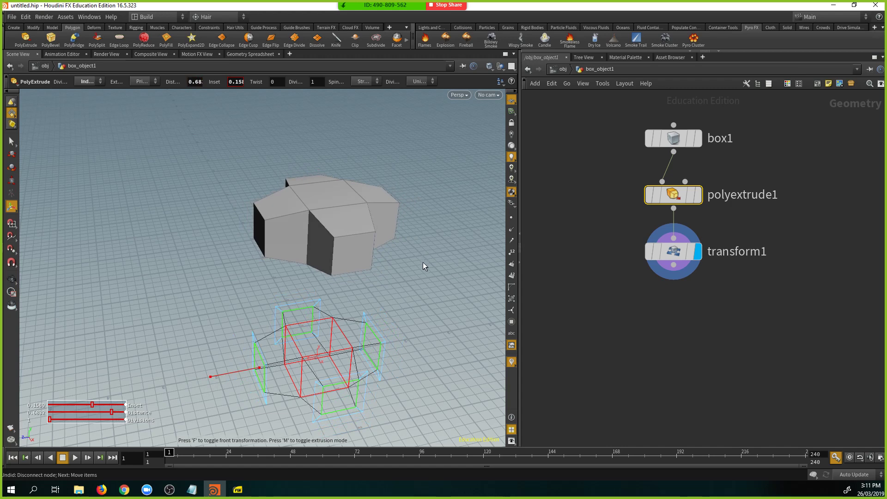
# Move transform1 farther down below polyextrude1 to lengthen the wire between them
pyautogui.press('Escape')
pyautogui.moveTo(395, 206); pyautogui.dragTo(349, 188)
pyautogui.press('Return')
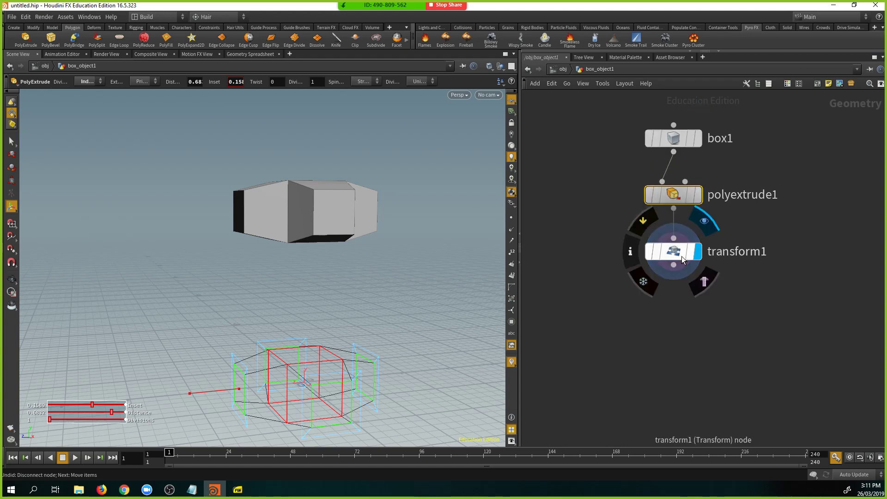
pyautogui.moveTo(676, 268); pyautogui.dragTo(679, 360)
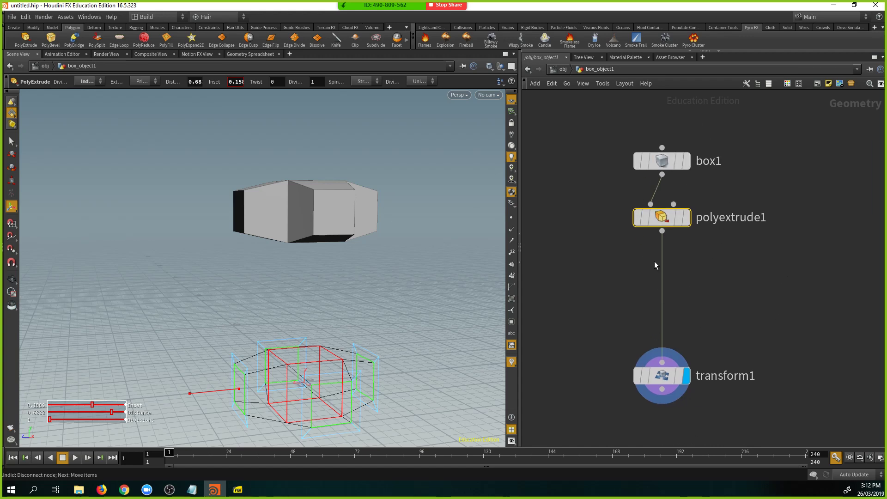
# Inspect the extruded shape from another angle and go up to the obj level of the network
pyautogui.press('Escape')
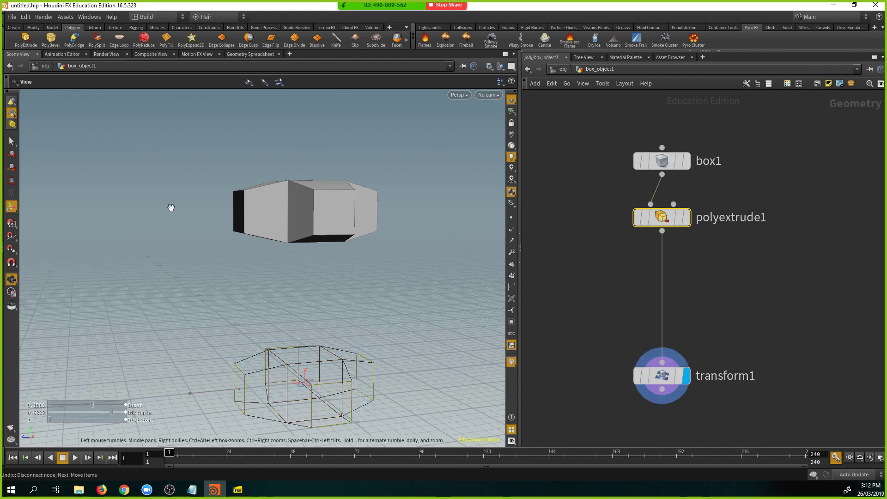
pyautogui.moveTo(171, 206); pyautogui.dragTo(194, 218)
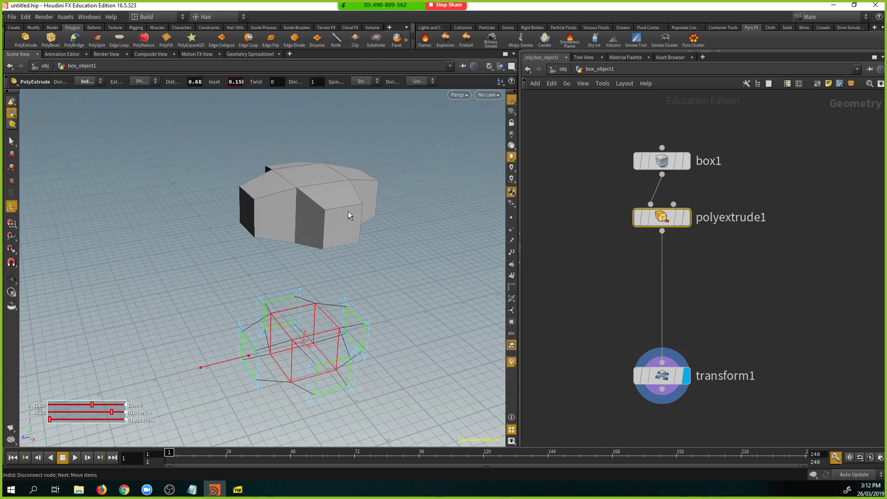
pyautogui.moveTo(328, 197); pyautogui.dragTo(475, 158)
pyautogui.press('Return')
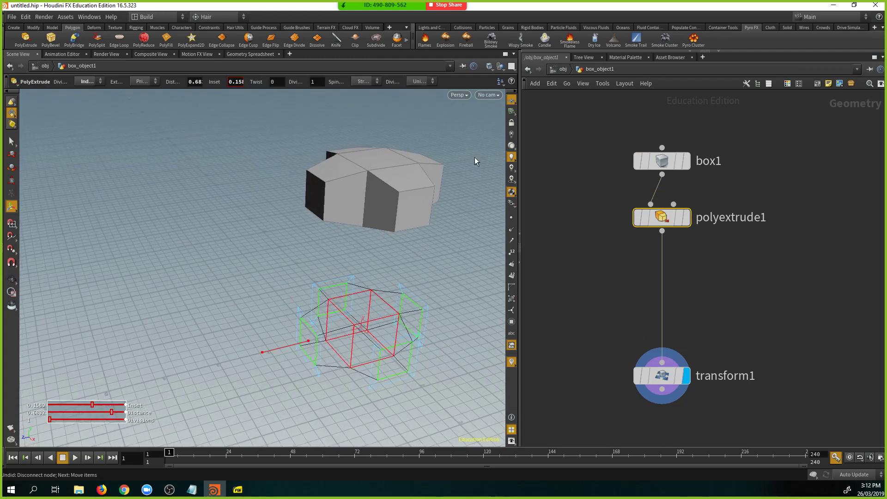
pyautogui.click(562, 69)
pyautogui.keyDown('alt'); pyautogui.moveTo(456, 250); pyautogui.dragTo(273, 248, button='middle'); pyautogui.keyUp('alt')
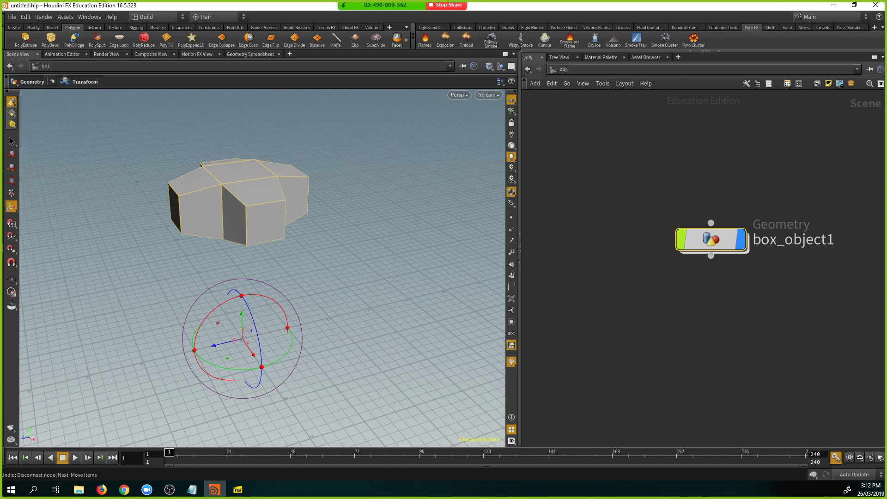
# Deselect box_object1, and toggle its parameter overlay in the network editor on and off
pyautogui.hotkey('alt', 'Tab')
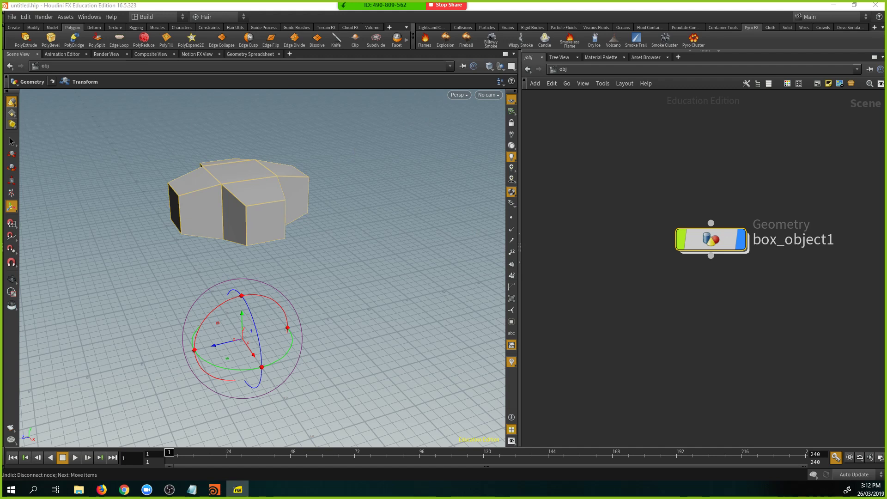
pyautogui.click(678, 195)
pyautogui.press('p')
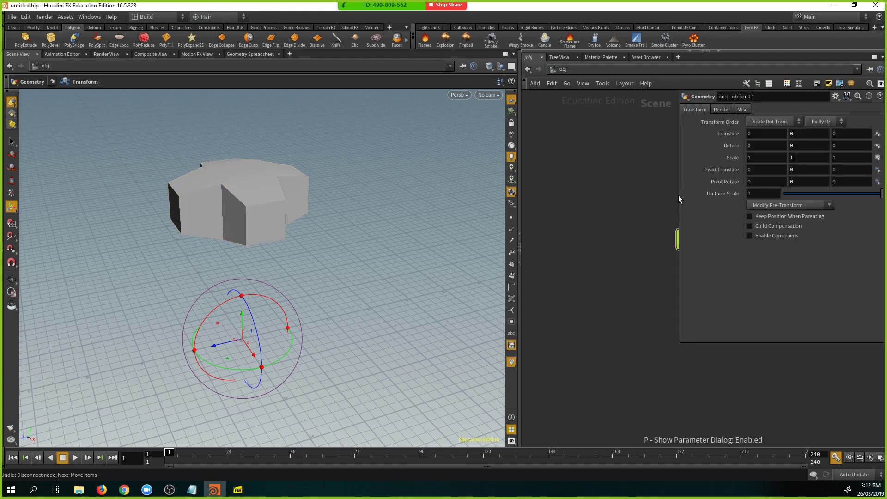
pyautogui.press('p')
pyautogui.press('p')
pyautogui.press('p')
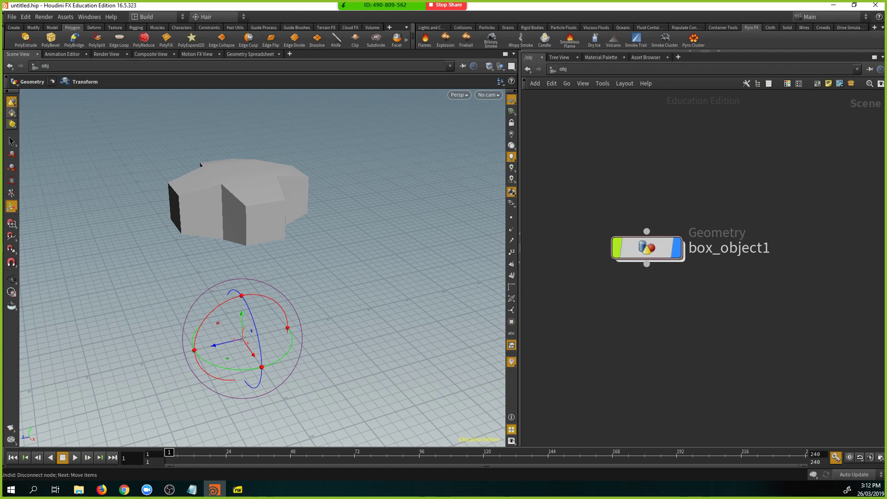
# Look through the Tree View, Material Palette and Asset Browser panes, and return to the obj network
pyautogui.click(560, 57)
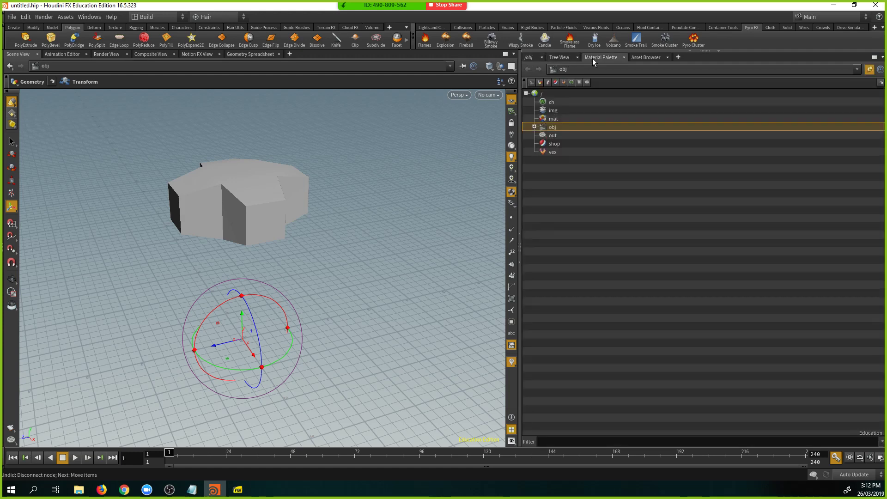
pyautogui.click(596, 57)
pyautogui.click(659, 58)
pyautogui.click(531, 58)
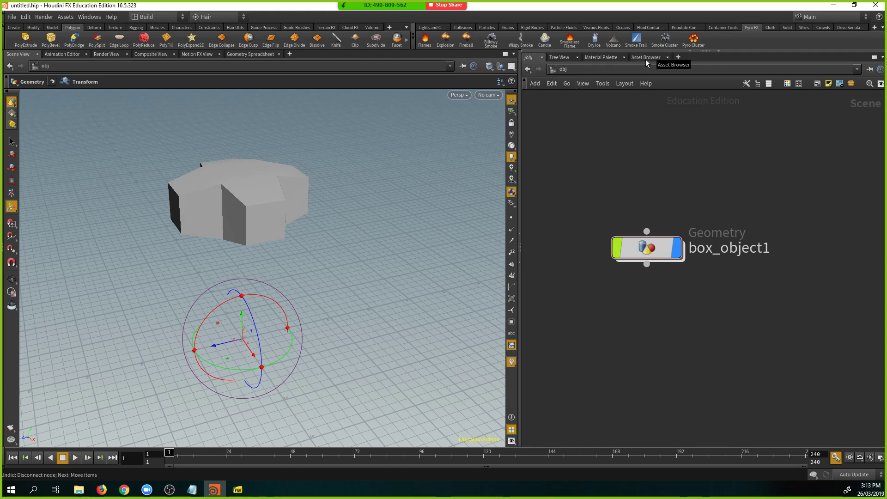
# Frame the extruded shape from above and add a Render View pane tab alongside the Asset Browser
pyautogui.press('Escape')
pyautogui.moveTo(184, 154); pyautogui.dragTo(257, 198)
pyautogui.scroll(3, 301, 193)
pyautogui.press('Return')
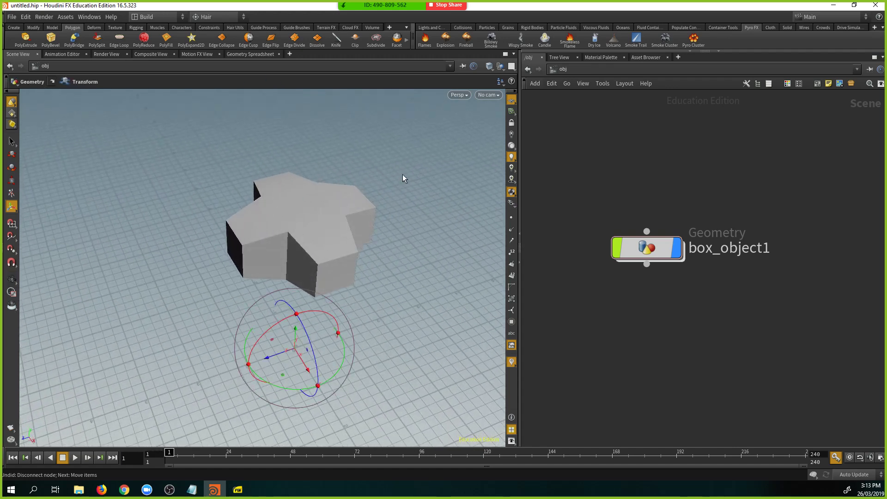
pyautogui.click(652, 56)
pyautogui.click(677, 56)
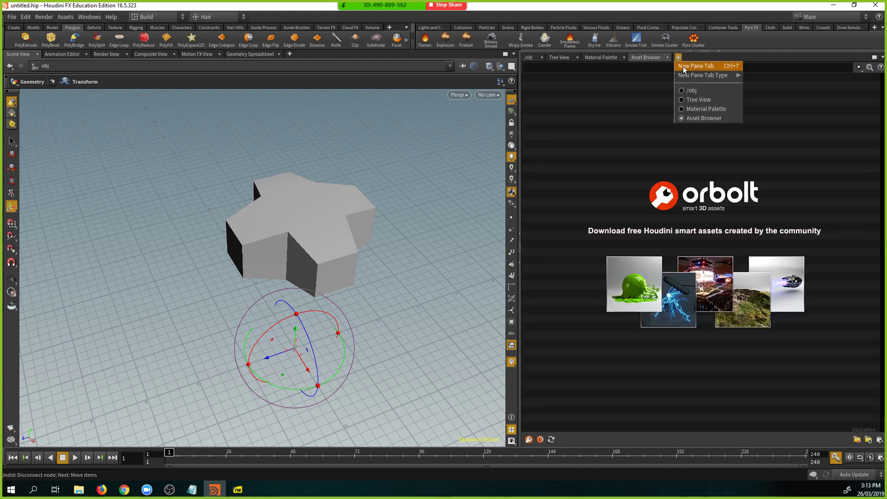
pyautogui.moveTo(689, 78)
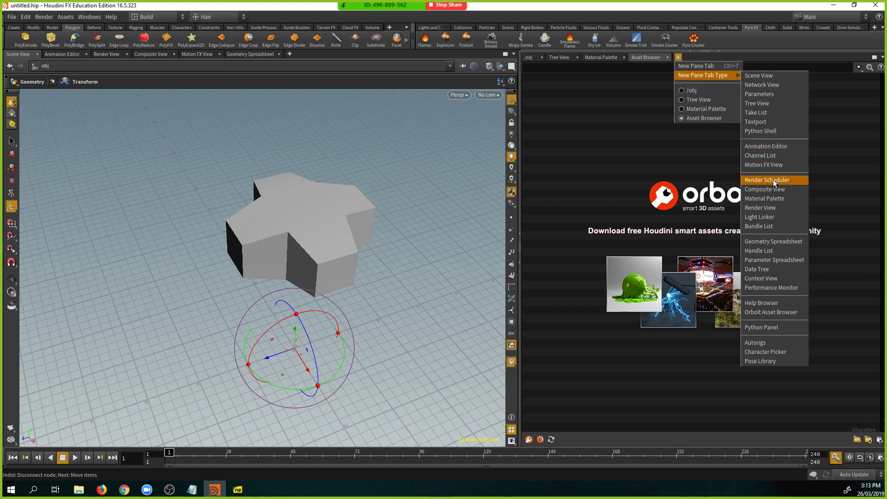
pyautogui.click(777, 211)
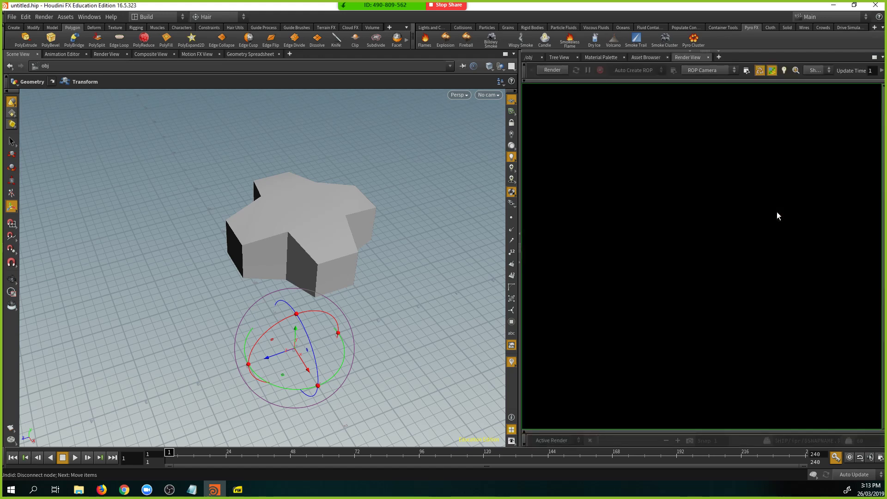
# Render the extruded shape in the Render View, check the image, and return to the obj network
pyautogui.click(556, 73)
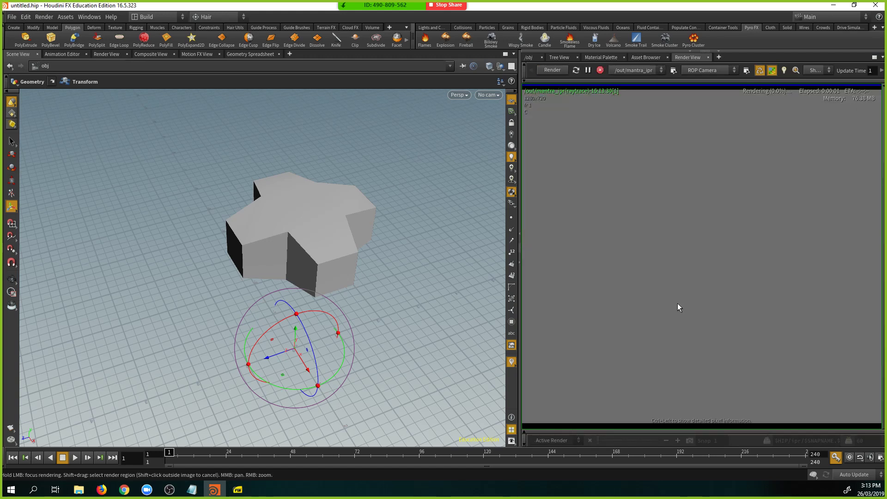
pyautogui.click(529, 58)
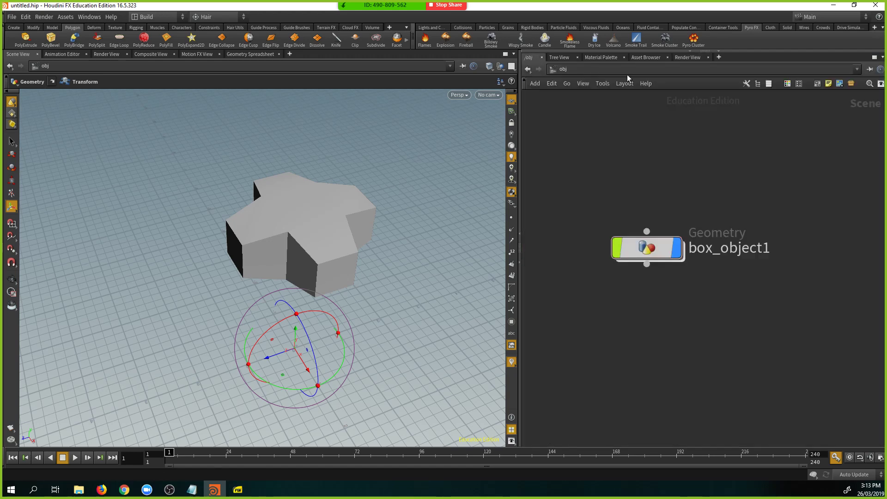
pyautogui.click(689, 57)
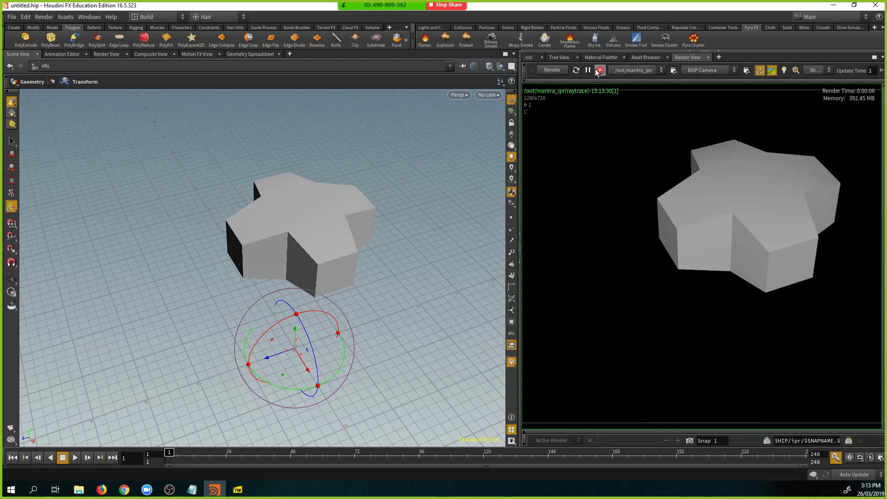
pyautogui.click(530, 57)
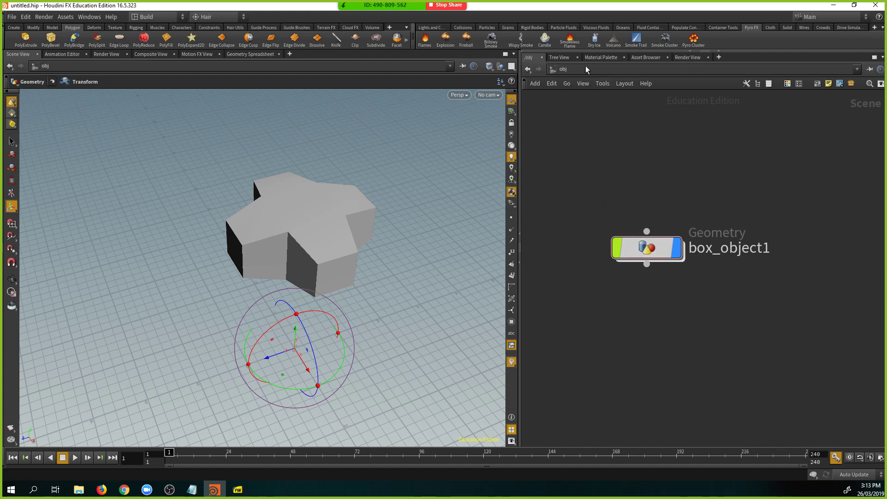
# Open the Material Palette and browse its gallery of industrial, metallic, natural, volume and utility materials
pyautogui.click(602, 57)
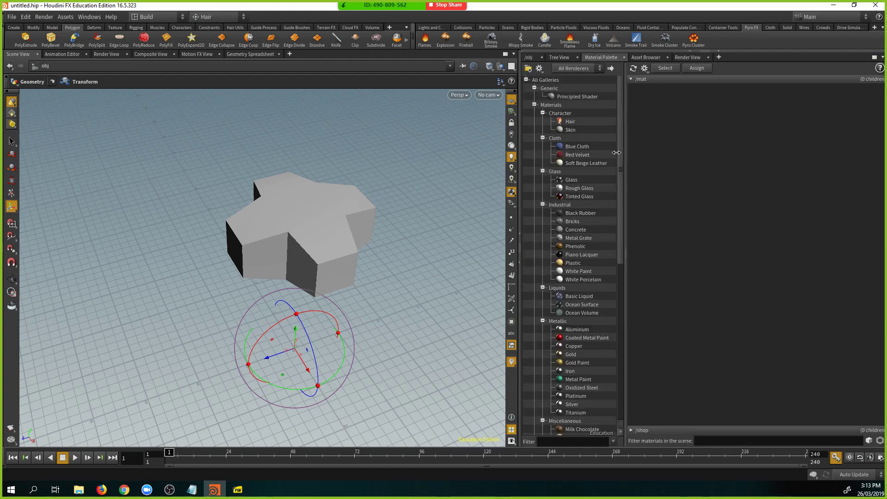
pyautogui.scroll(-7, 616, 153)
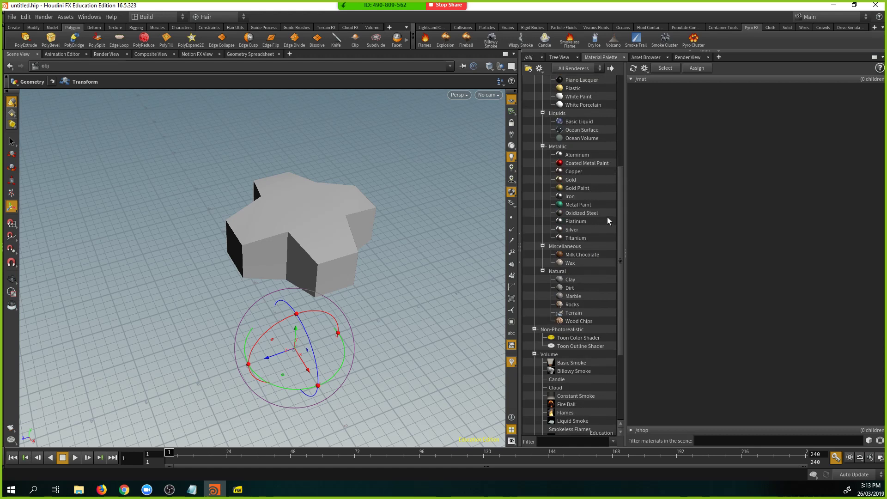
pyautogui.scroll(-2, 608, 221)
pyautogui.scroll(-2, 603, 258)
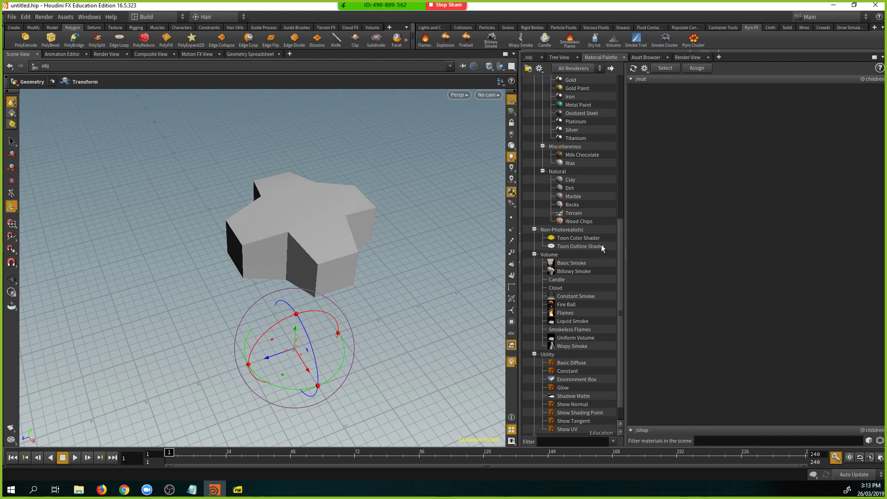
pyautogui.scroll(5, 607, 211)
pyautogui.scroll(1, 600, 209)
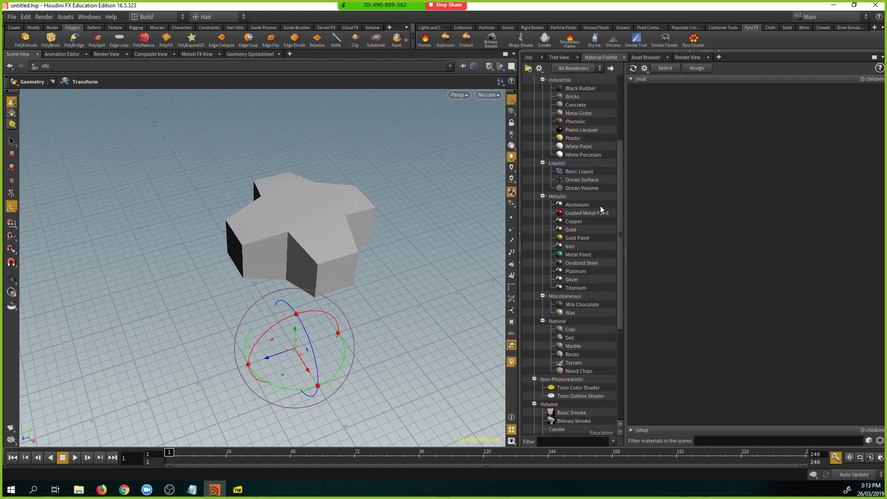
# Assign the Basic Liquid material and then the Principled Shader to the extruded shape, checking each one in the Render View
pyautogui.moveTo(583, 172); pyautogui.dragTo(292, 234)
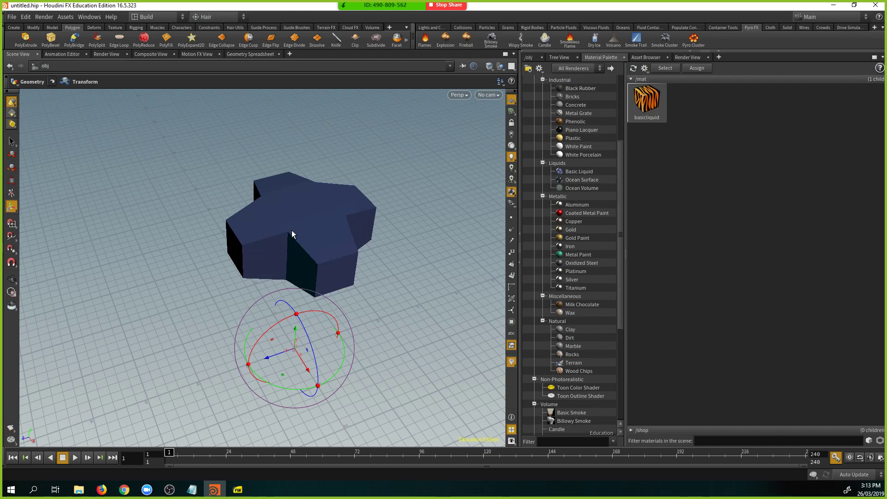
pyautogui.click(688, 57)
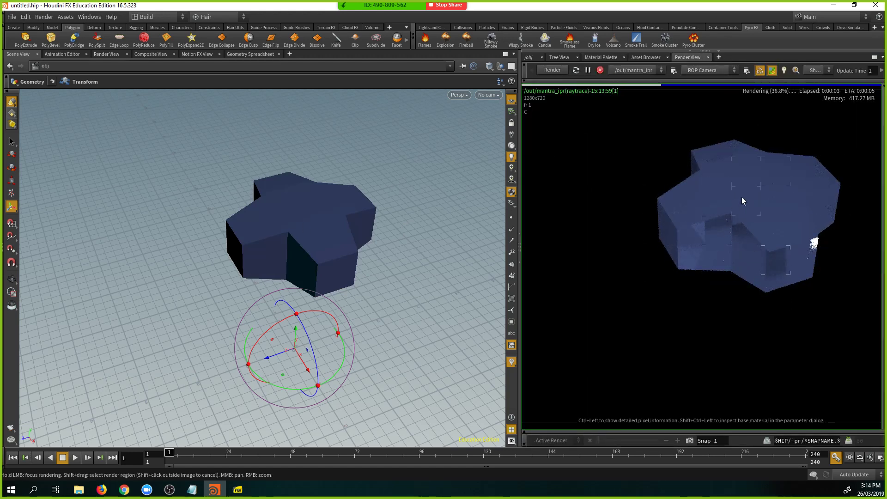
pyautogui.click(596, 57)
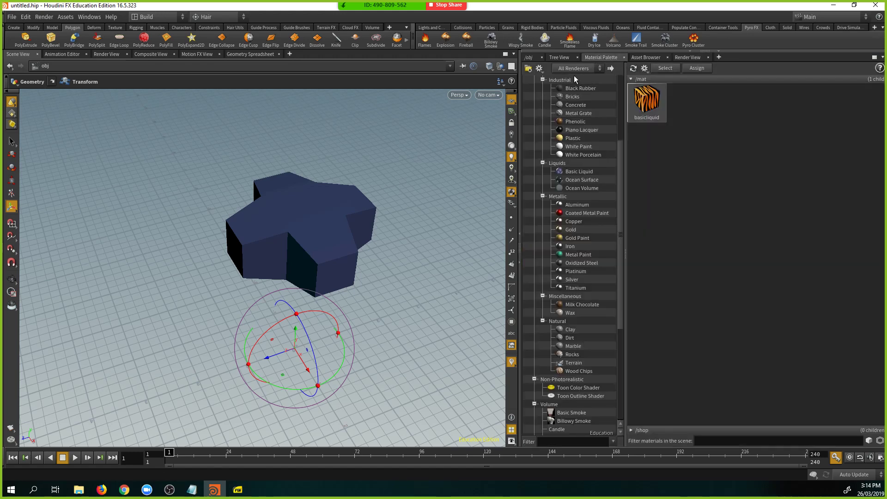
pyautogui.scroll(5, 616, 127)
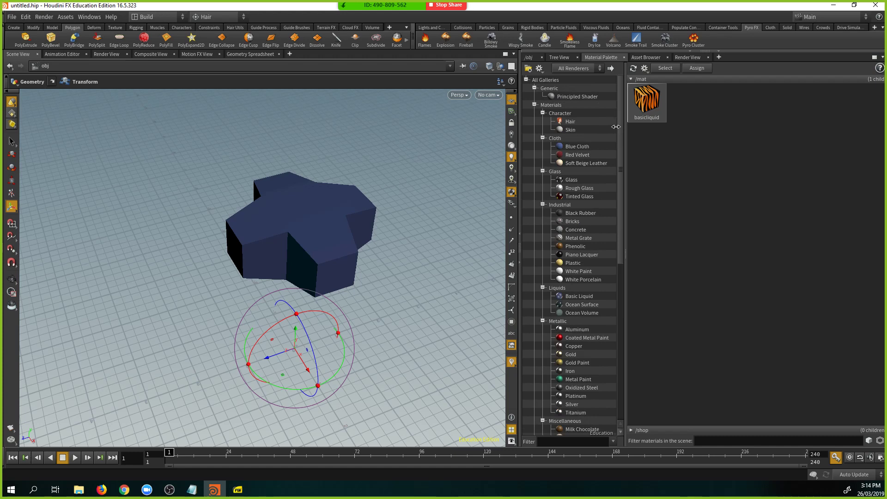
pyautogui.moveTo(577, 96); pyautogui.dragTo(312, 215)
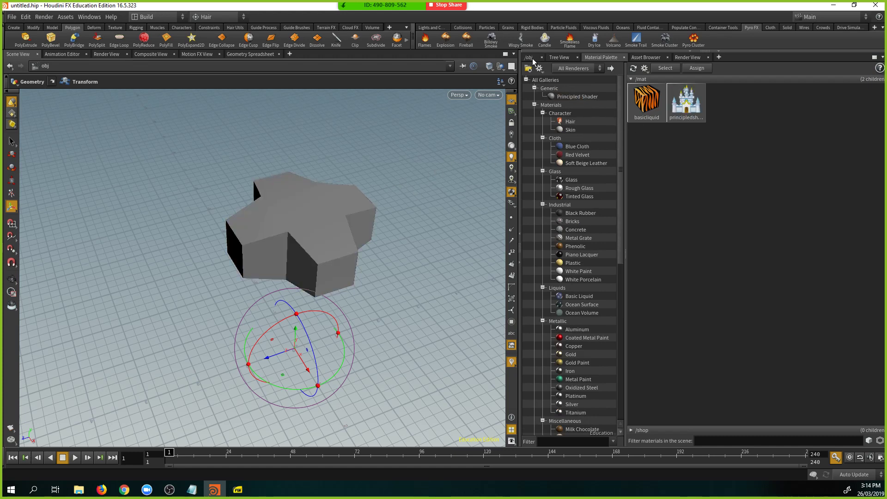
pyautogui.click(690, 57)
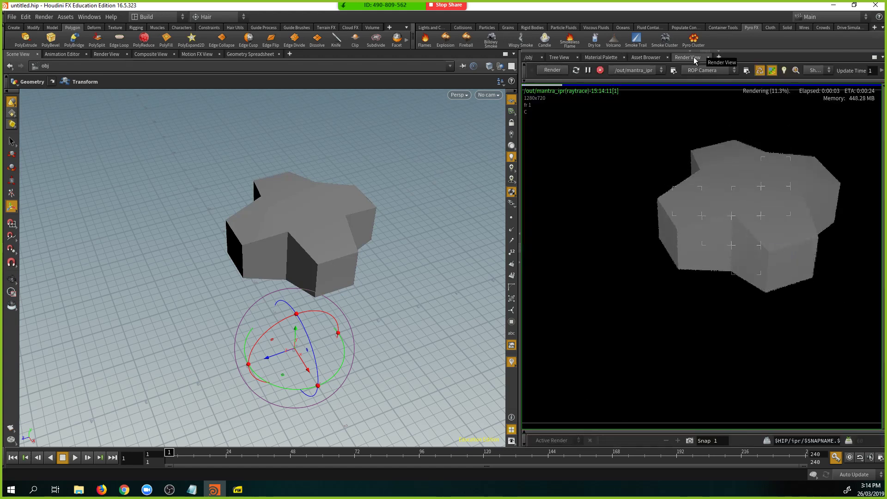
# Assign the metallic Gold material from the Material Palette to the extruded shape and check it in the Render View
pyautogui.click(529, 57)
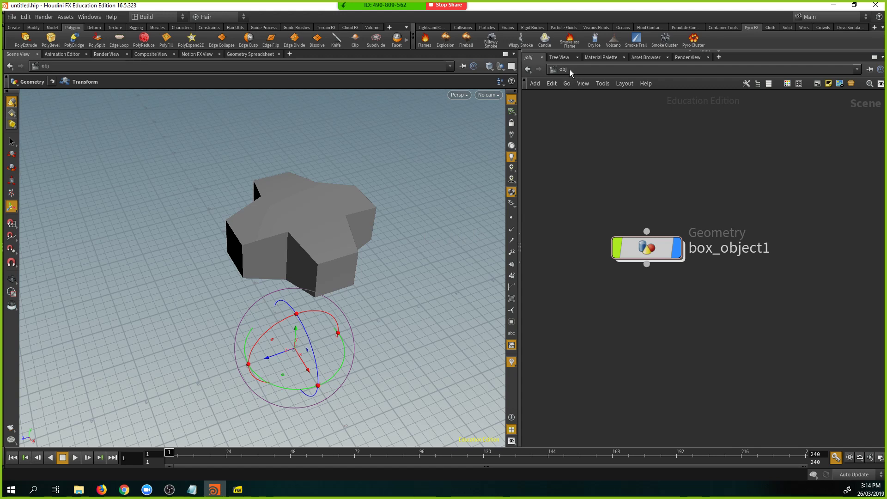
pyautogui.click(640, 57)
pyautogui.click(600, 57)
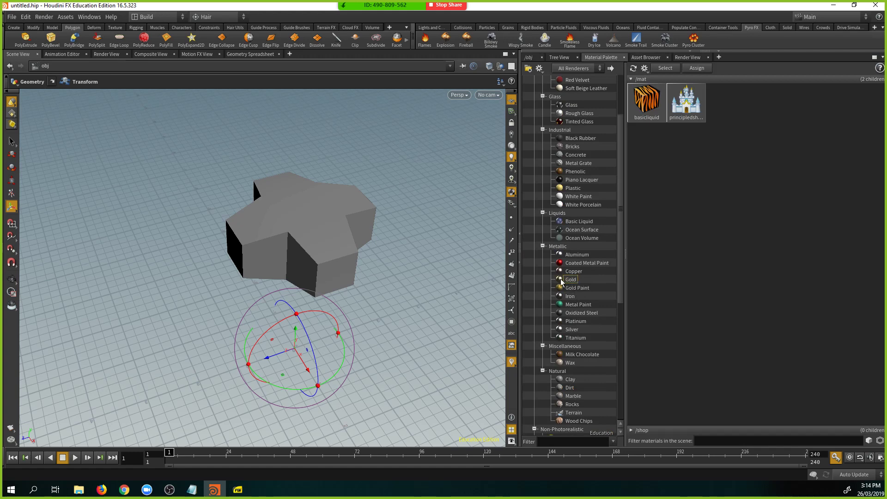
pyautogui.moveTo(571, 279); pyautogui.dragTo(331, 250)
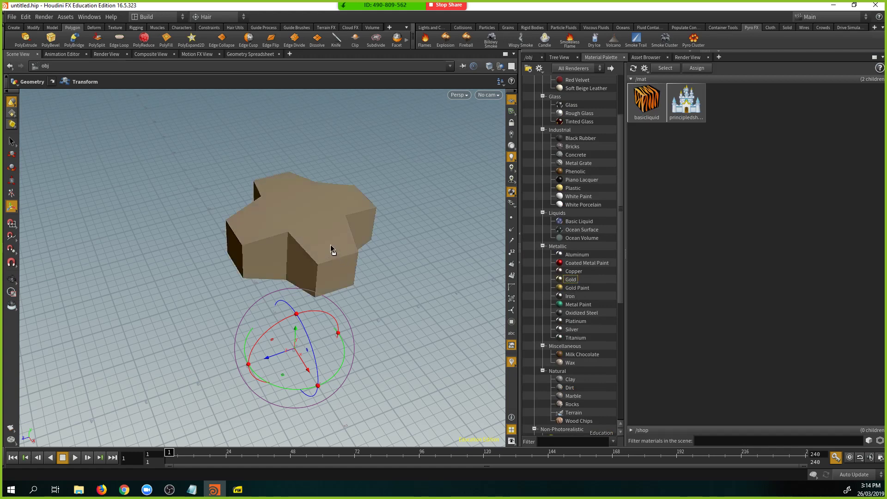
pyautogui.click(691, 57)
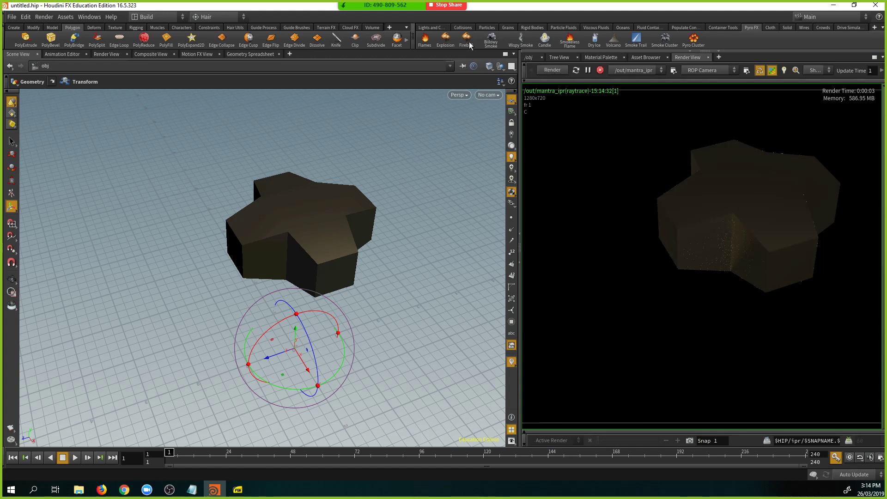
# Light the scene with an Environment Light and inspect its node in the obj network
pyautogui.click(428, 29)
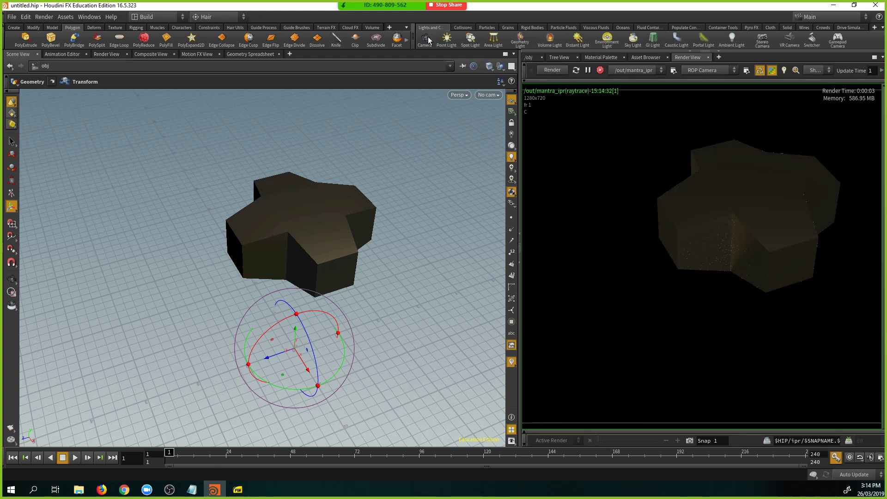
pyautogui.click(605, 42)
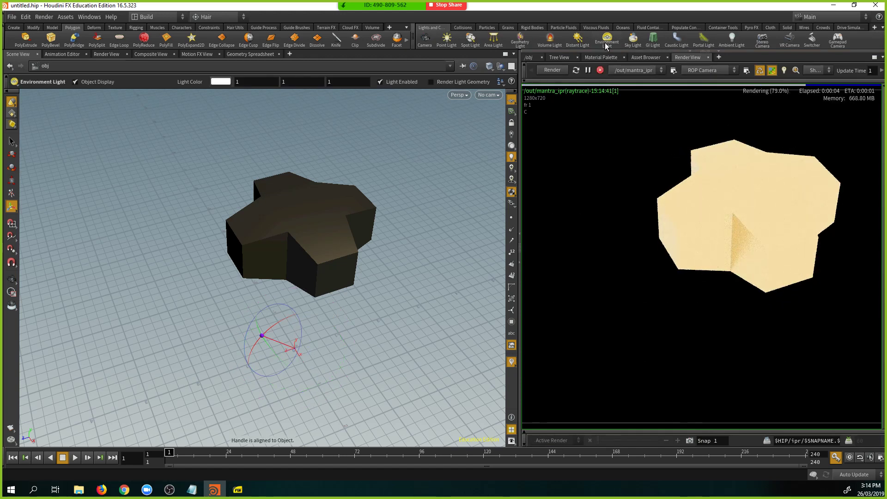
pyautogui.click(529, 57)
pyautogui.scroll(-5, 728, 178)
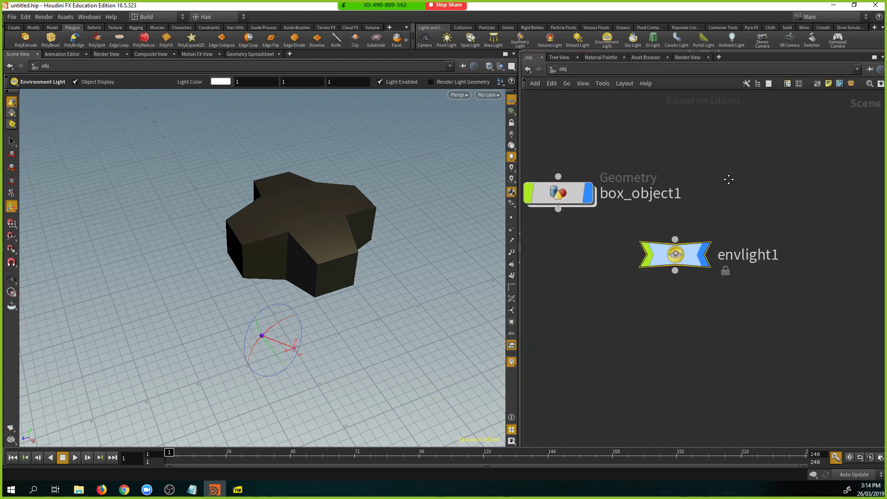
pyautogui.scroll(4, 711, 199)
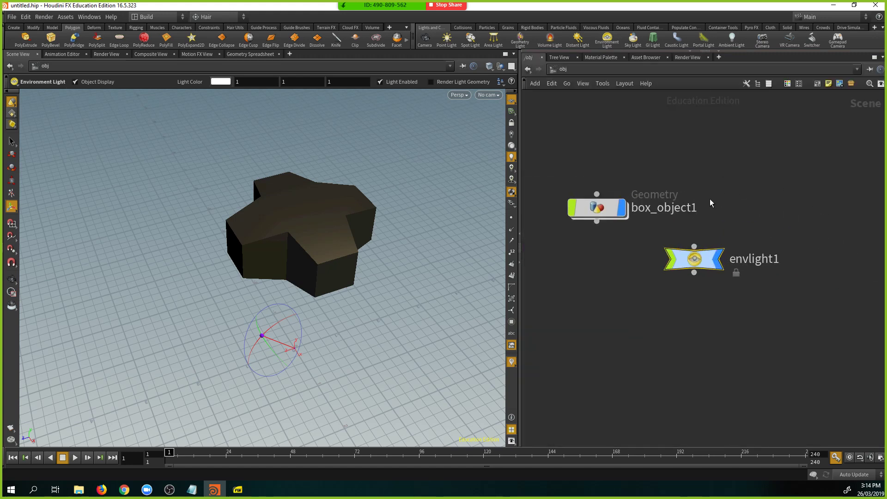
# Undo the environment light and the Gold material assignment
pyautogui.hotkey('ctrl', 'z')
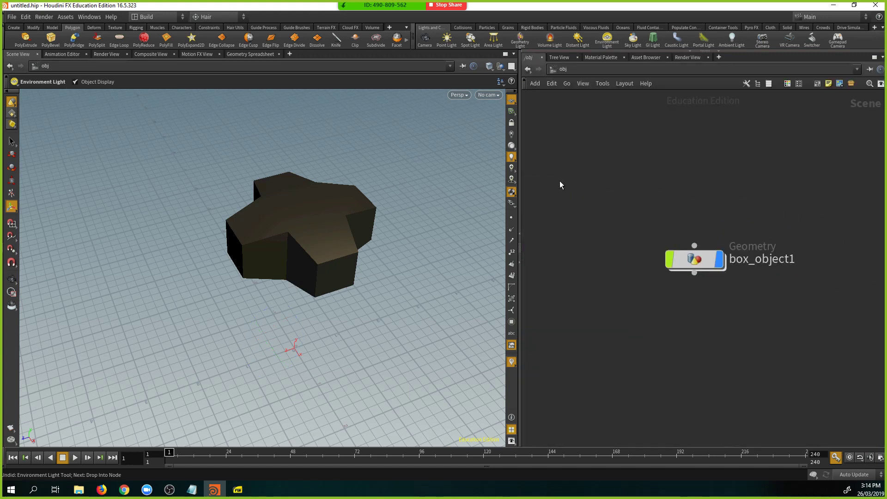
pyautogui.hotkey('ctrl', 'z')
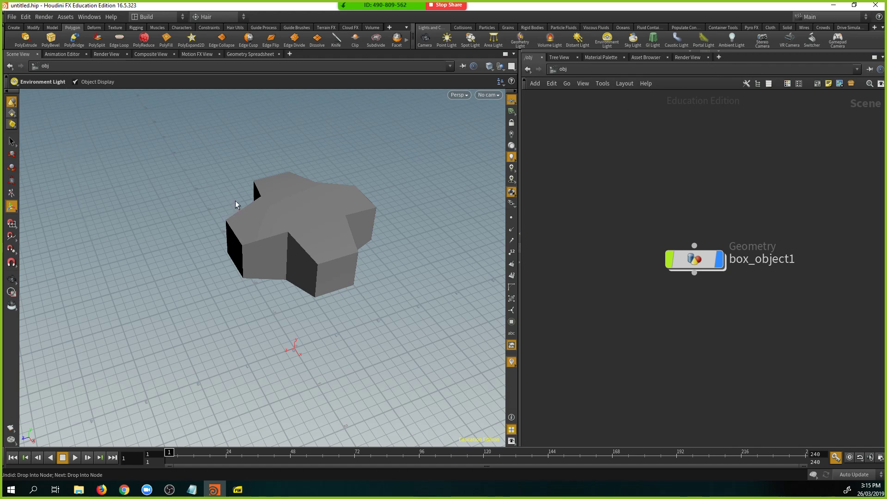
pyautogui.press('Escape')
pyautogui.moveTo(235, 204); pyautogui.dragTo(336, 233)
pyautogui.press('Escape')
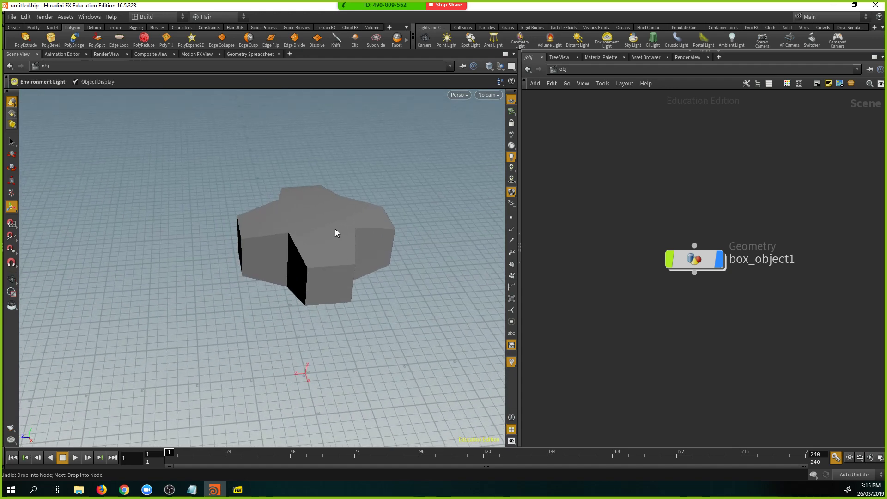
# Select the extruded shape in the viewport with the Move tool
pyautogui.moveTo(702, 262); pyautogui.dragTo(676, 212)
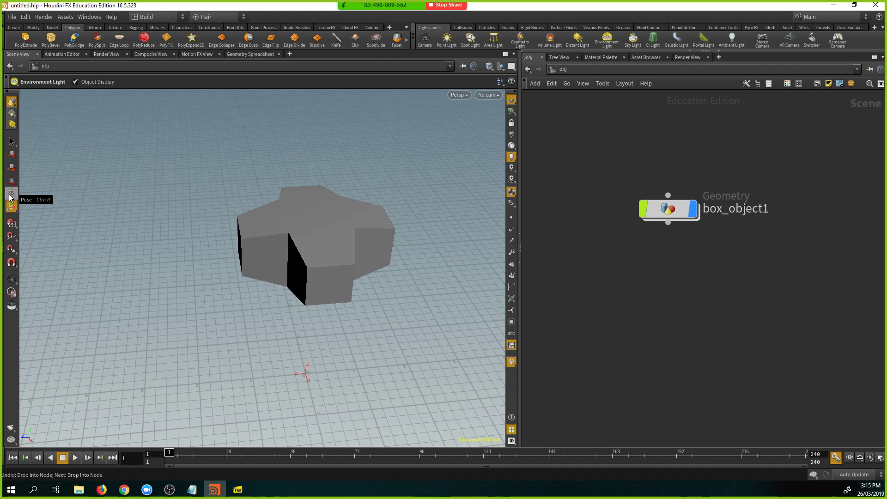
pyautogui.press('Escape')
pyautogui.moveTo(252, 258); pyautogui.dragTo(254, 228)
pyautogui.press('t')
pyautogui.click(293, 213)
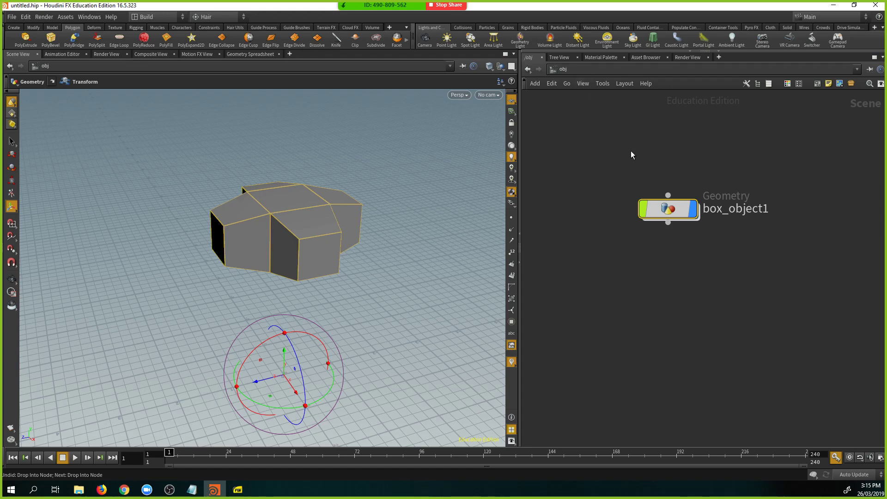
# Create a sphere at the origin, beneath the extruded shape
pyautogui.moveTo(341, 241); pyautogui.dragTo(383, 222)
pyautogui.click(13, 28)
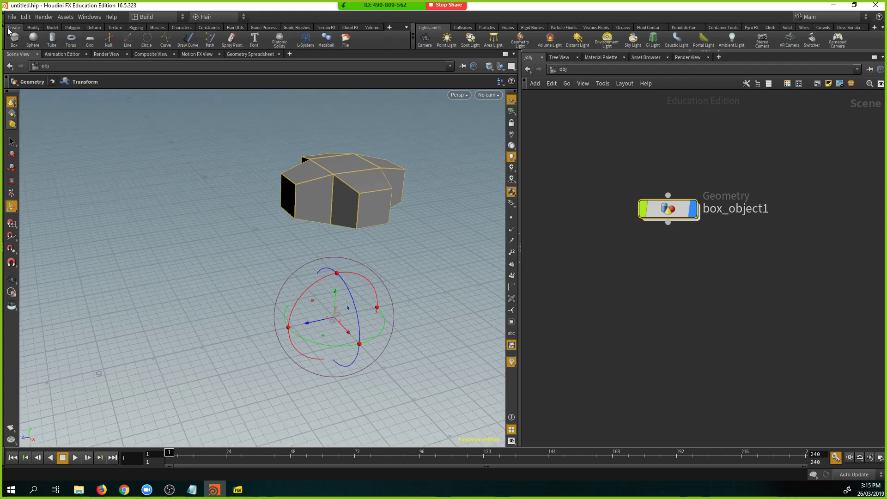
pyautogui.click(33, 41)
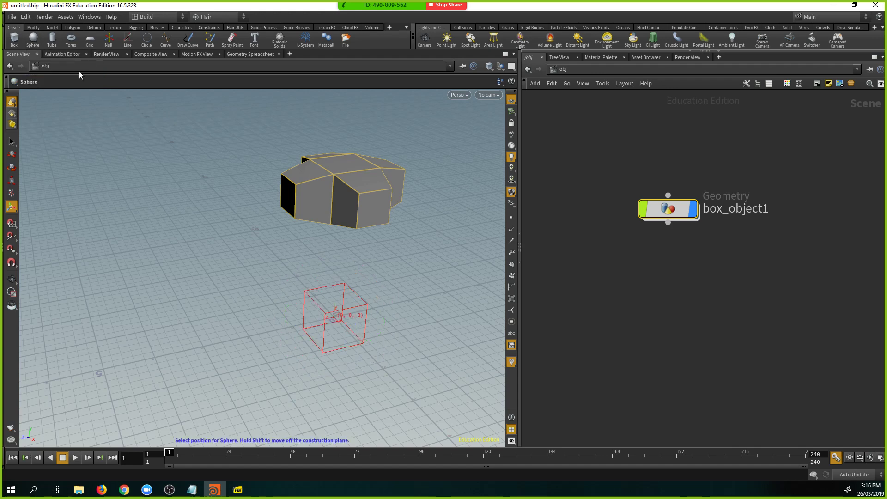
pyautogui.click(356, 288)
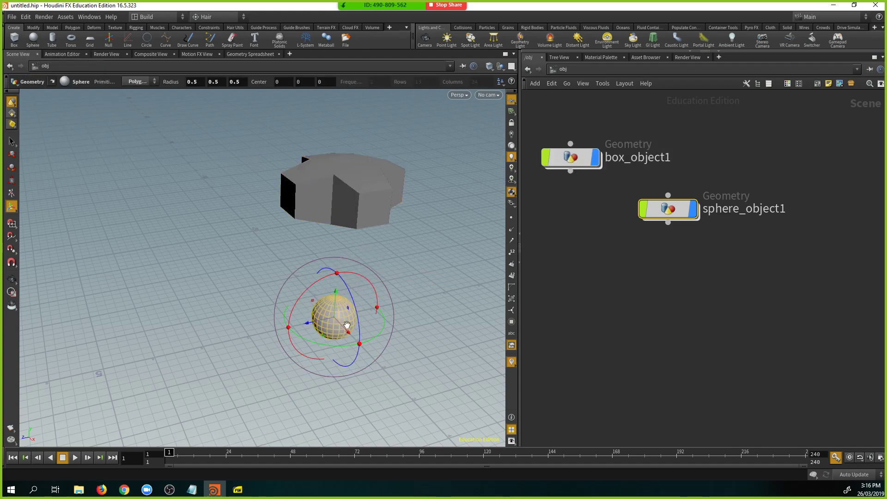
pyautogui.press('Escape')
pyautogui.moveTo(333, 300); pyautogui.dragTo(316, 278)
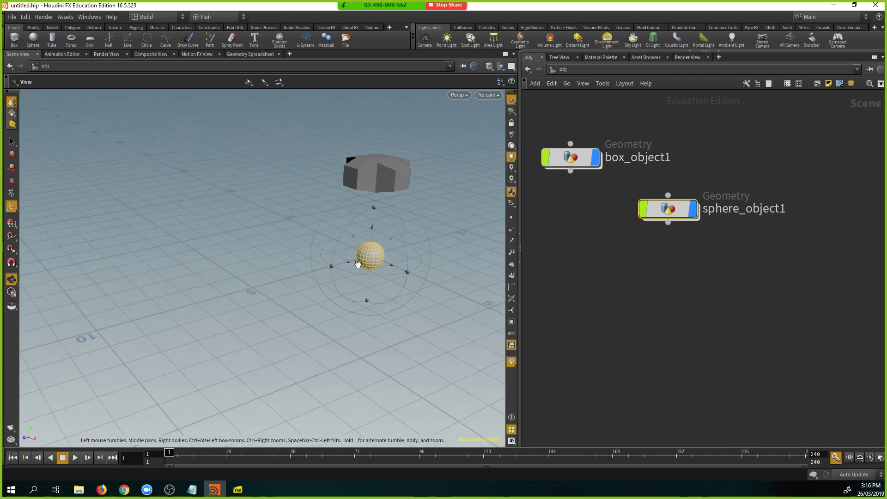
pyautogui.press('Return')
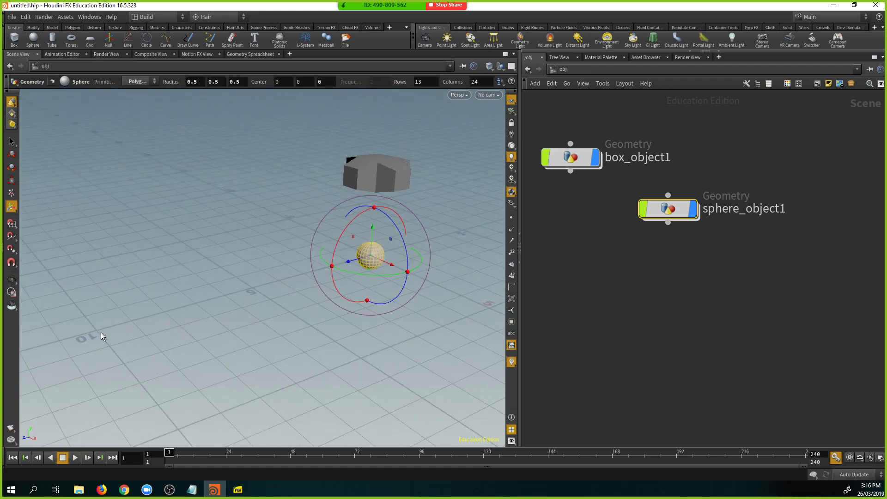
pyautogui.keyDown('alt'); pyautogui.moveTo(101, 333); pyautogui.dragTo(129, 303, button='middle'); pyautogui.keyUp('alt')
pyautogui.press('Return')
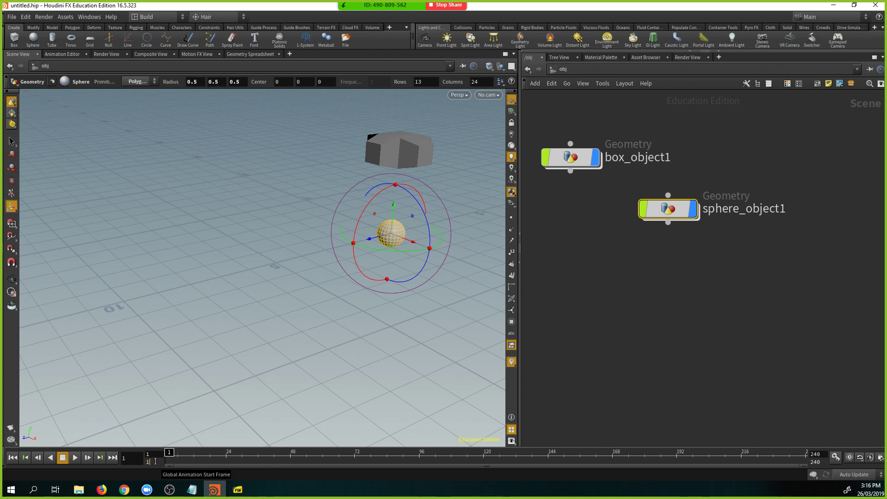
# Set the global animation end frame to 100, then shorten it to 50
pyautogui.click(823, 461)
pyautogui.write('100')
pyautogui.press('Return')
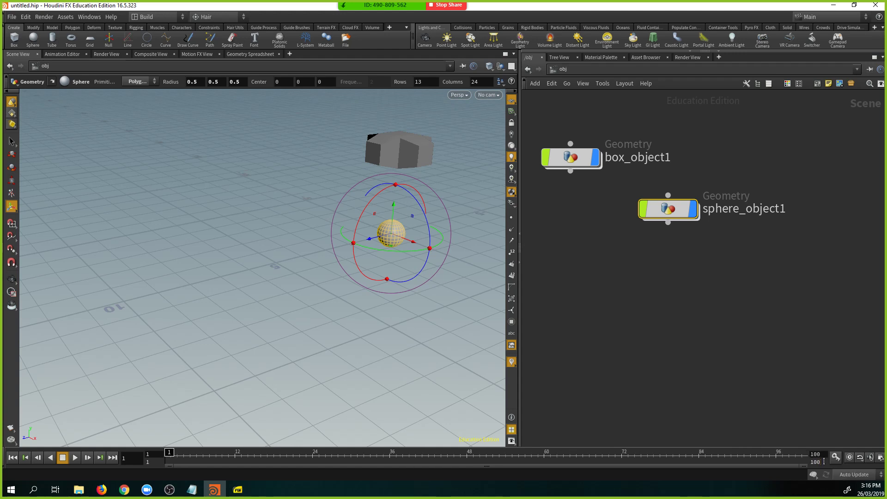
pyautogui.write('50')
pyautogui.press('Return')
# Show the sphere object's parameters in the network pane and keyframe its translate, rotate and scale at frame 1
pyautogui.keyDown('alt'); pyautogui.moveTo(318, 360); pyautogui.dragTo(518, 215); pyautogui.keyUp('alt')
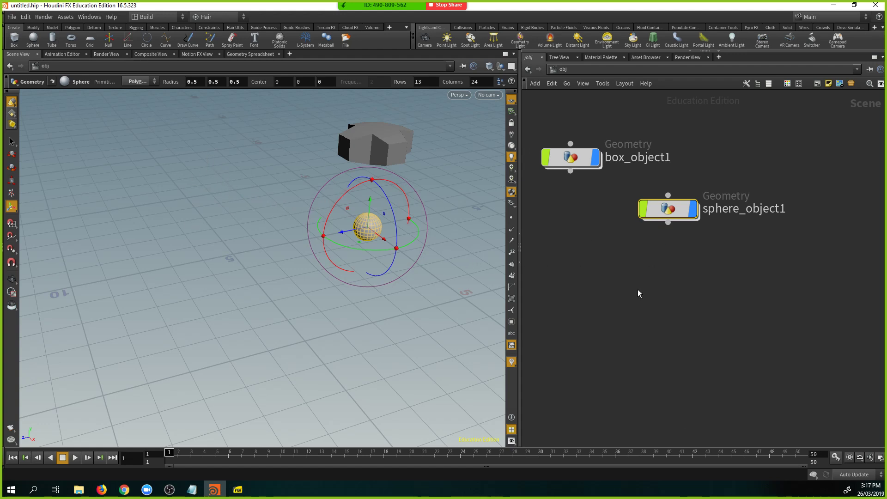
pyautogui.moveTo(722, 268); pyautogui.dragTo(737, 311, button='middle')
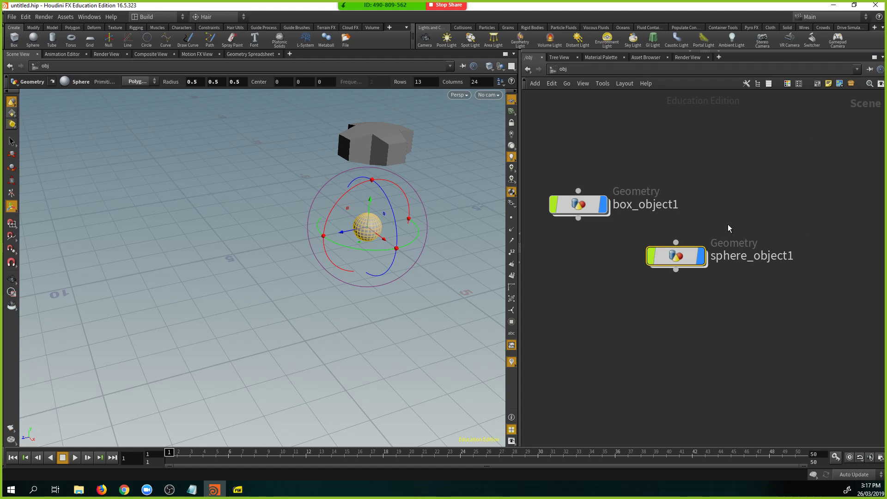
pyautogui.press('p')
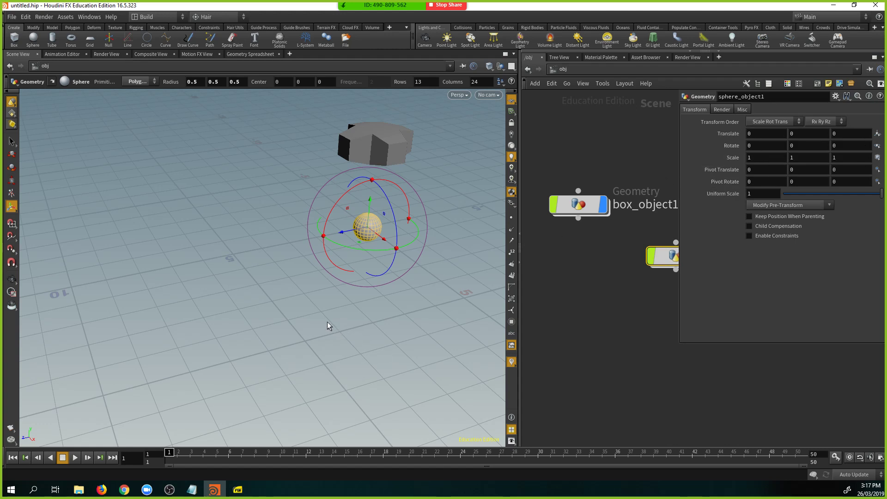
pyautogui.press('k')
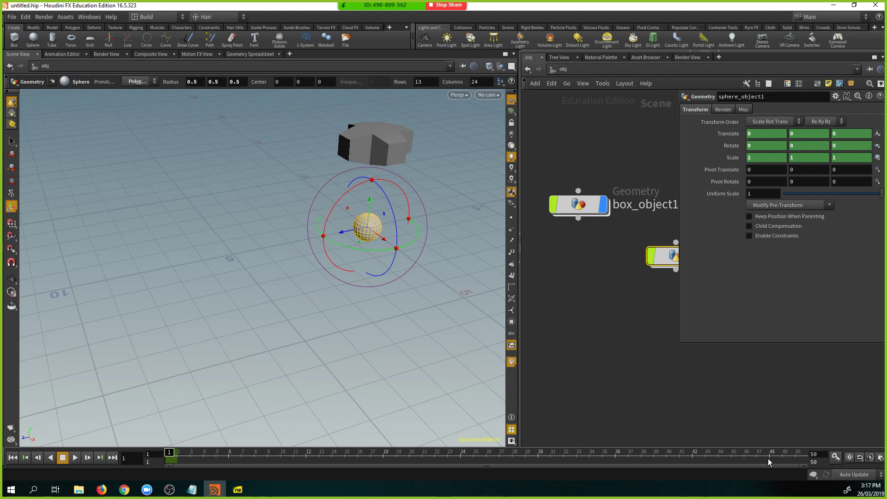
# At frame 50, move the sphere about 9.99 units along Z and keyframe its transform
pyautogui.click(795, 455)
pyautogui.moveTo(341, 233); pyautogui.dragTo(35, 292)
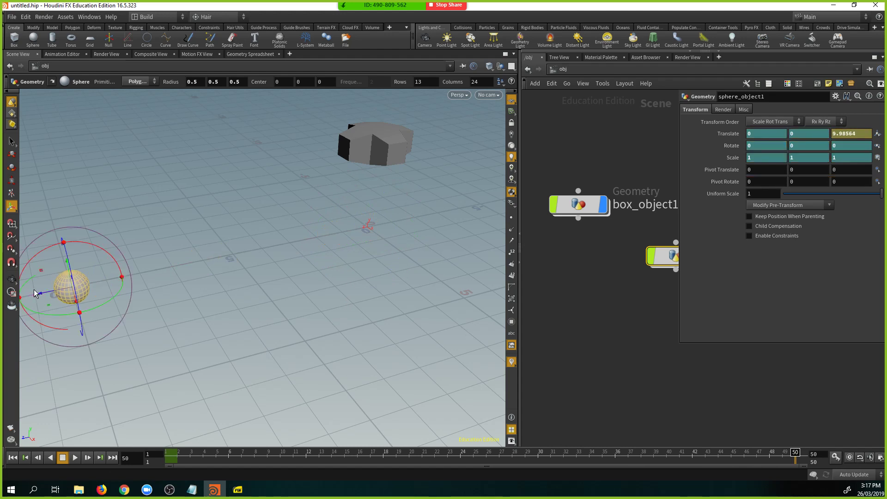
pyautogui.press('k')
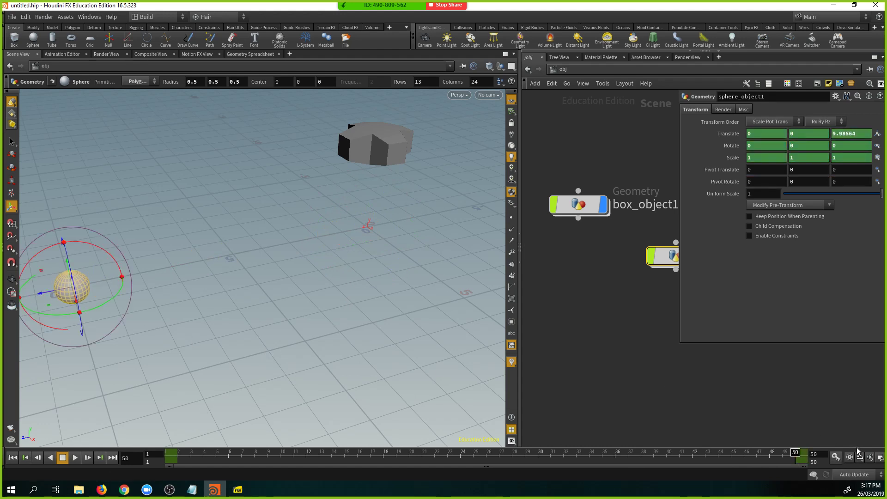
# Turn on automatic keyframing, dismiss the meeting time notice and go to frame 25
pyautogui.click(836, 459)
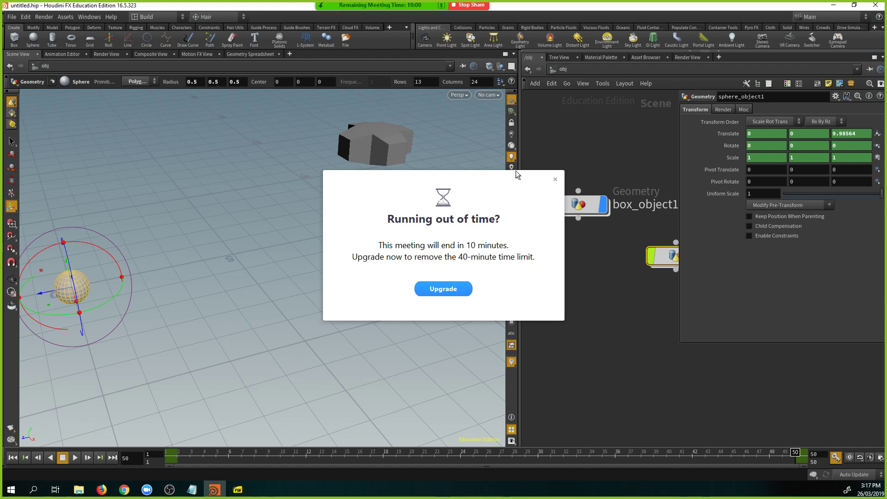
pyautogui.click(555, 180)
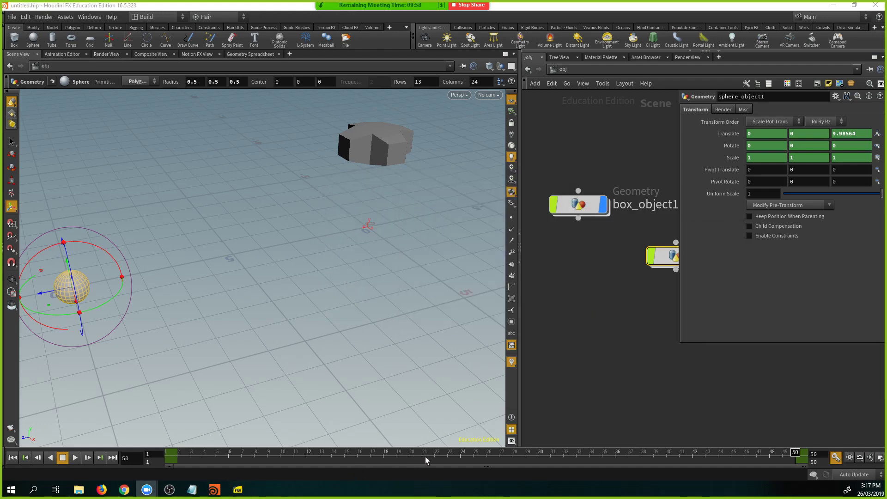
pyautogui.click(473, 453)
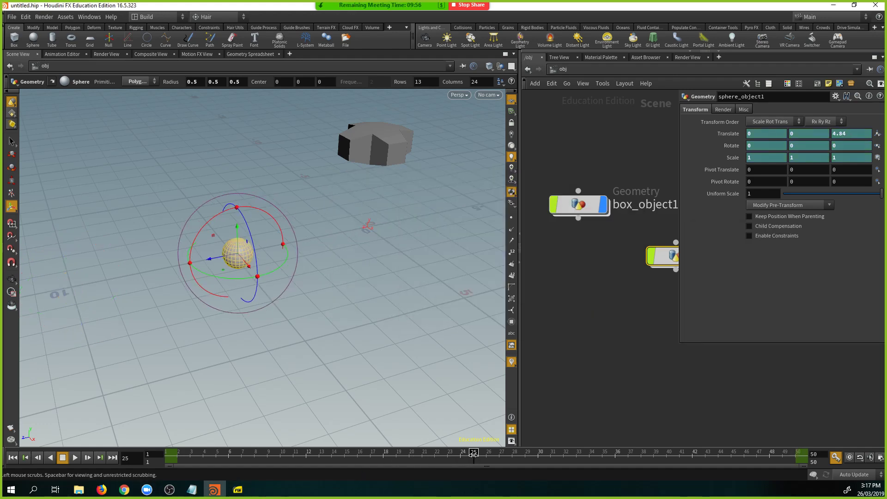
# Raise the sphere to about 3.77 units along Y at frame 25, scrub through the animation and return to frame 1
pyautogui.moveTo(237, 227); pyautogui.dragTo(229, 107)
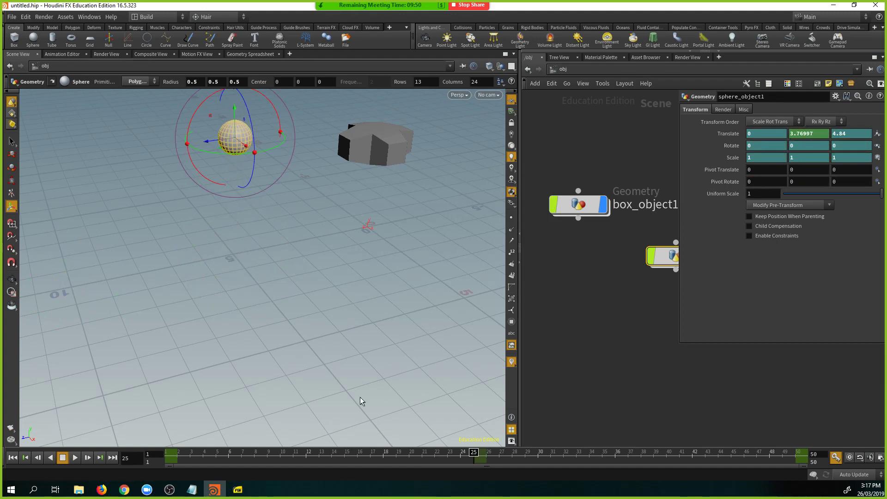
pyautogui.moveTo(179, 458); pyautogui.dragTo(743, 455)
pyautogui.moveTo(779, 423); pyautogui.dragTo(88, 410)
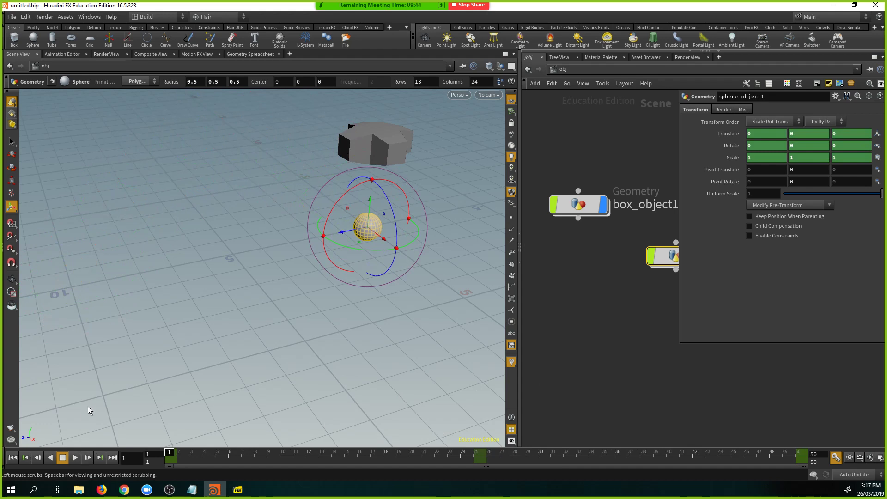
# Switch to the Pose tool, undo a trial move of the sphere, and display its motion path
pyautogui.click(11, 194)
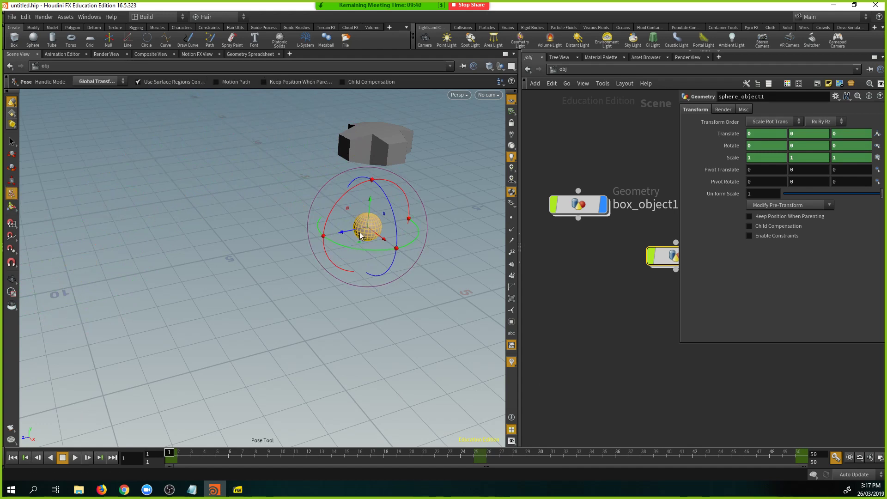
pyautogui.moveTo(361, 226); pyautogui.dragTo(359, 204)
pyautogui.hotkey('ctrl', 'z')
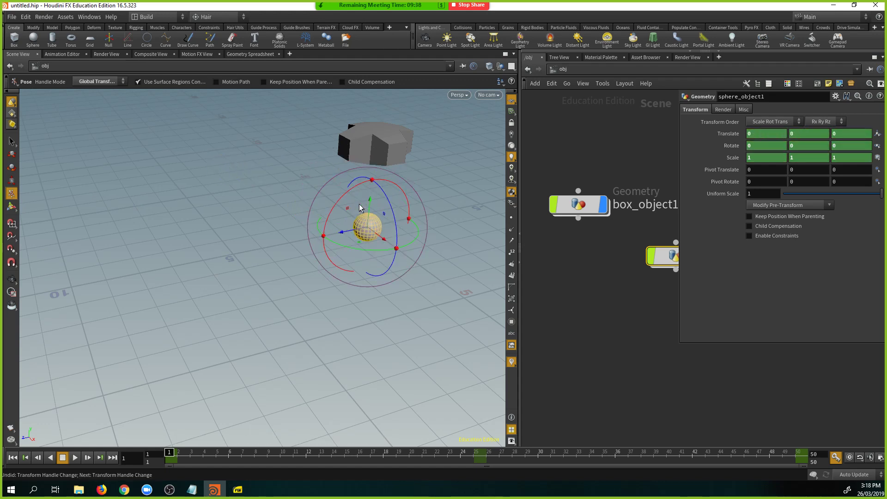
pyautogui.click(216, 82)
pyautogui.keyDown('alt'); pyautogui.moveTo(226, 268); pyautogui.dragTo(227, 387); pyautogui.keyUp('alt')
pyautogui.moveTo(183, 457)
pyautogui.mouseDown()
pyautogui.moveTo(707, 457)
pyautogui.moveTo(166, 458)
pyautogui.mouseUp()
pyautogui.press('Escape')
pyautogui.moveTo(331, 202); pyautogui.dragTo(307, 251)
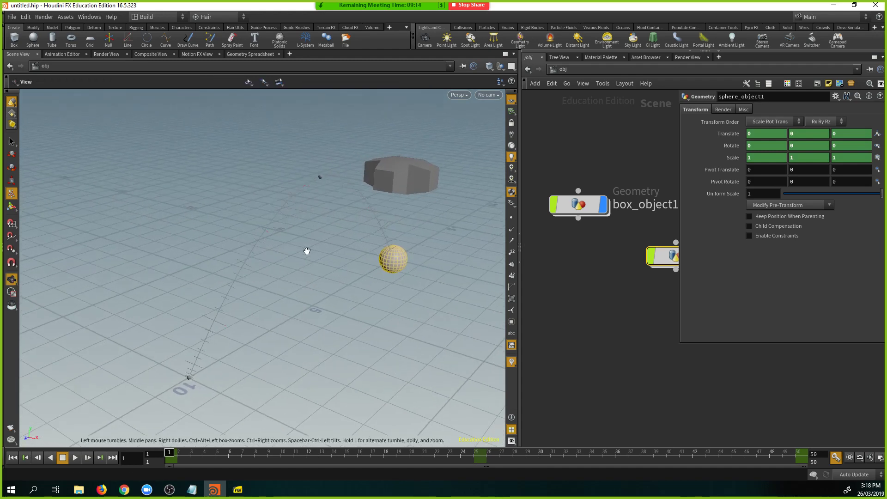
pyautogui.press('Escape')
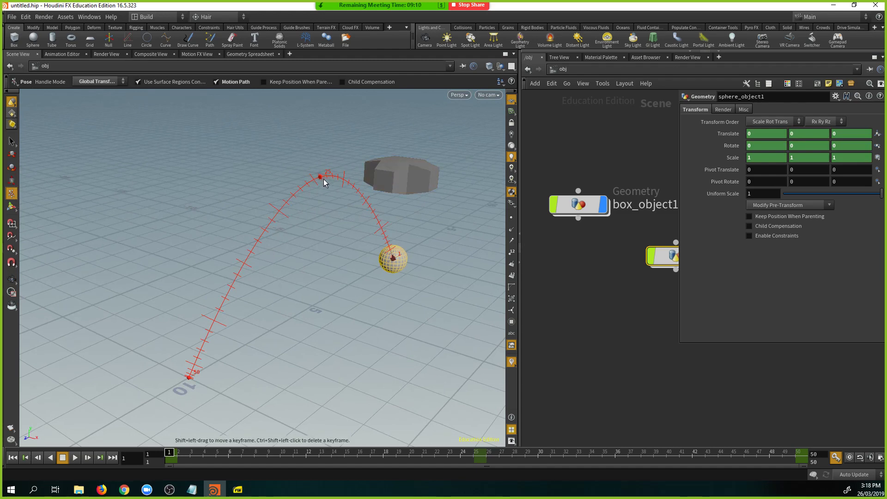
# Reshape the sphere's motion path by moving its frame 25 keyframe away from the box, and scrub to check it
pyautogui.moveTo(320, 176); pyautogui.dragTo(222, 194)
pyautogui.press('Escape')
pyautogui.press('Return')
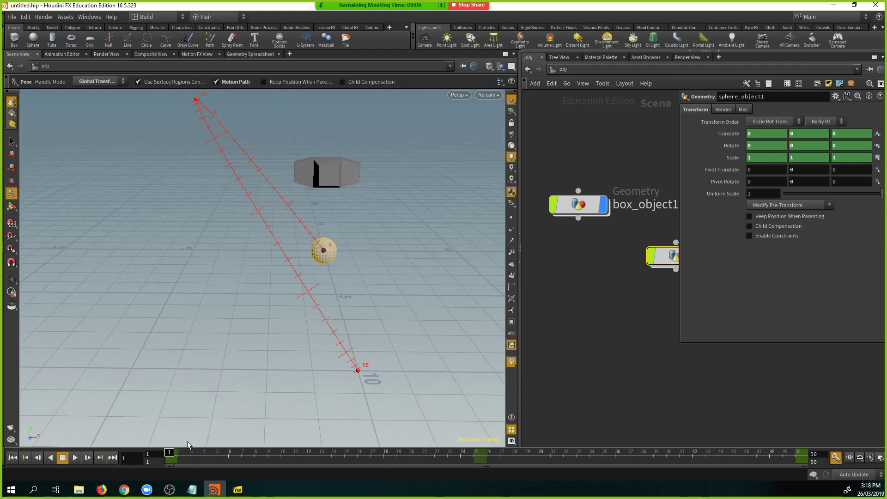
pyautogui.moveTo(187, 455); pyautogui.dragTo(169, 457)
pyautogui.press('Escape')
pyautogui.moveTo(267, 258); pyautogui.dragTo(354, 328)
pyautogui.press('Return')
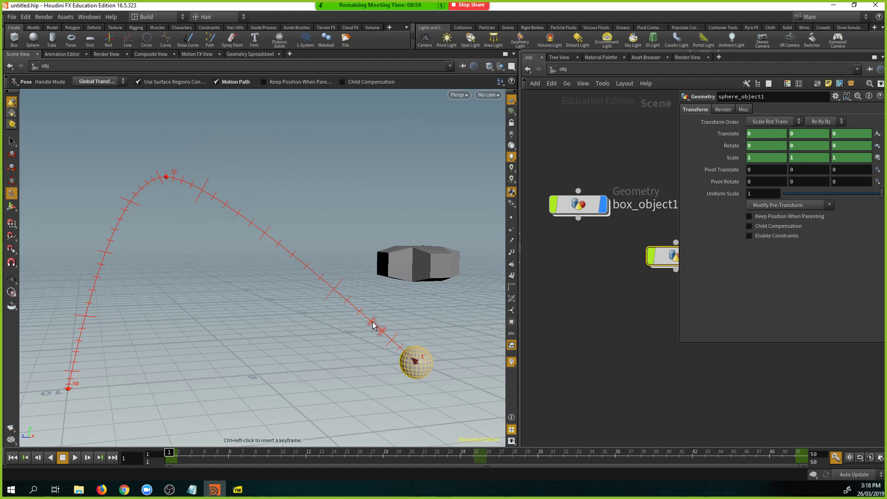
# Insert a keyframe at frame 8 on the sphere's motion path and move it closer to the frame 25 keyframe
pyautogui.keyDown('ctrl'); pyautogui.click(373, 325); pyautogui.keyUp('ctrl')
pyautogui.moveTo(369, 322); pyautogui.dragTo(192, 280)
pyautogui.press('Escape')
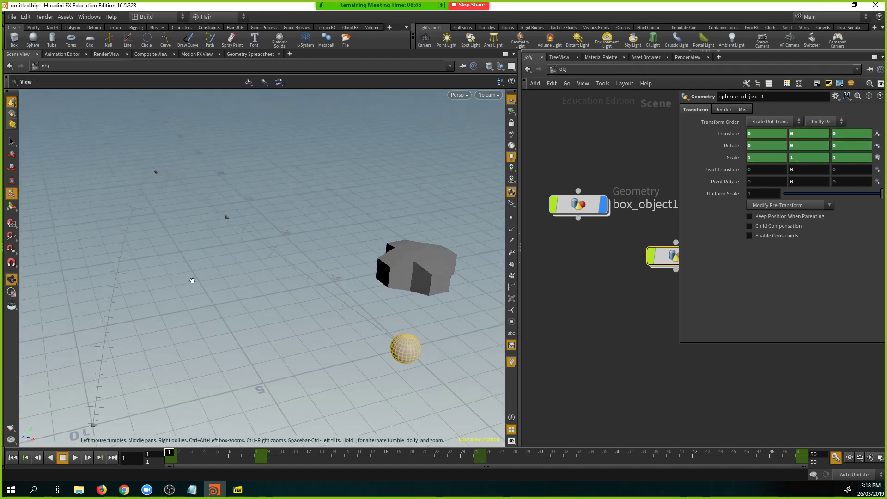
pyautogui.press('Escape')
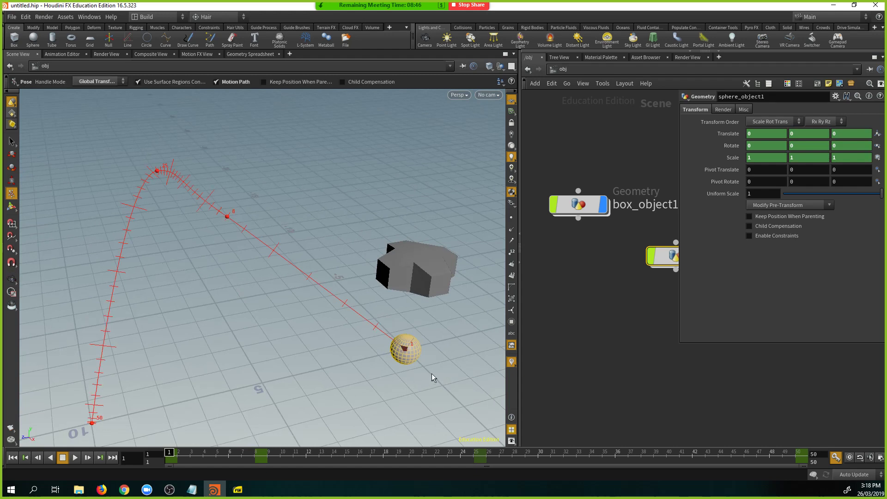
# Preview the sphere's animation, return to frame 1, and replay it with real-time playback turned on
pyautogui.click(74, 457)
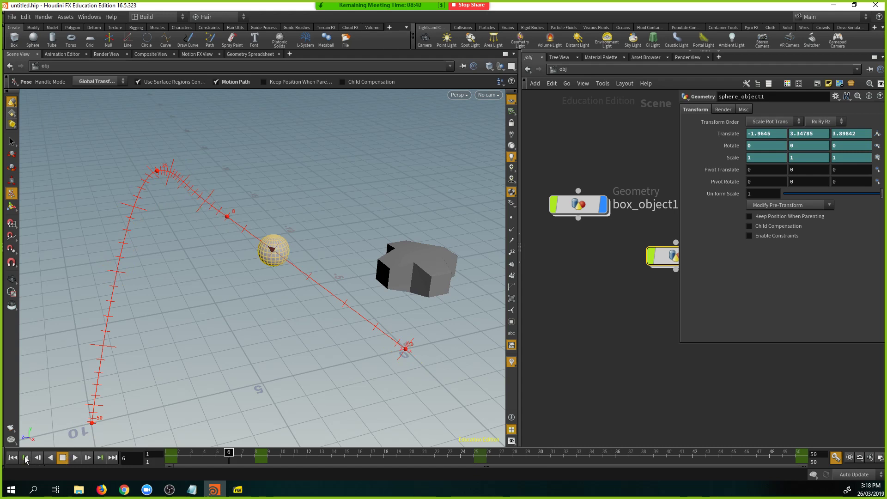
pyautogui.click(25, 458)
pyautogui.click(75, 457)
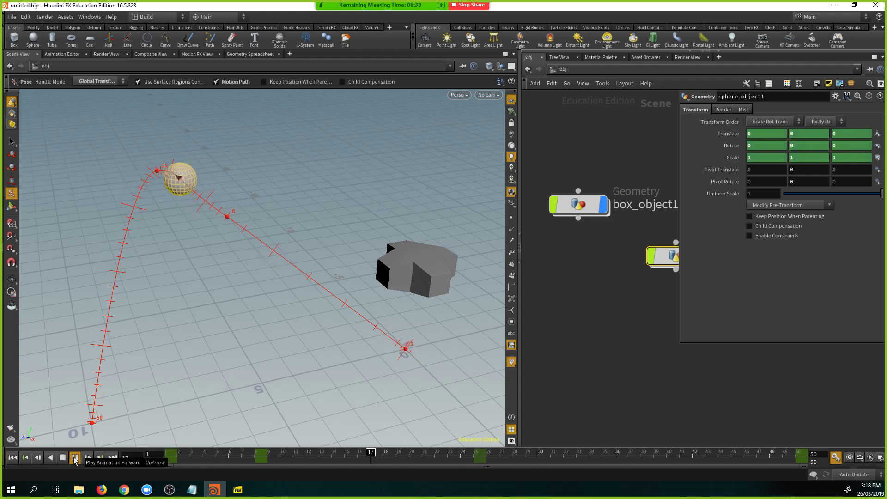
pyautogui.click(62, 457)
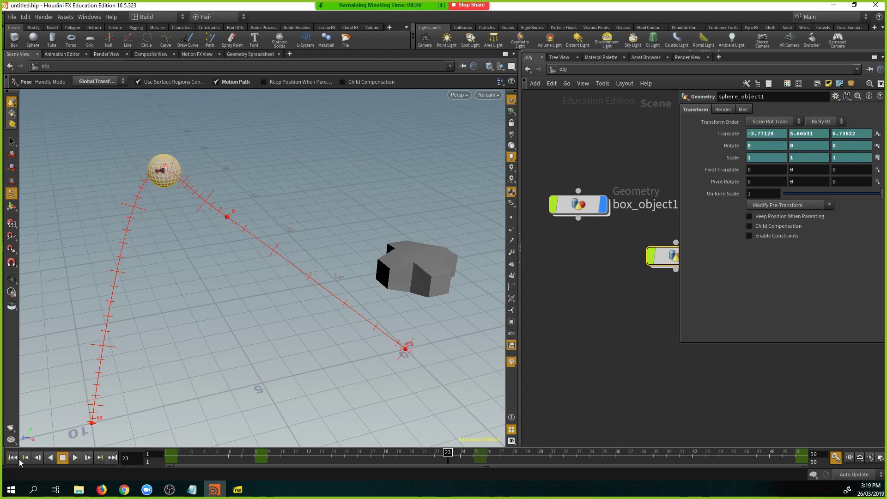
pyautogui.click(16, 458)
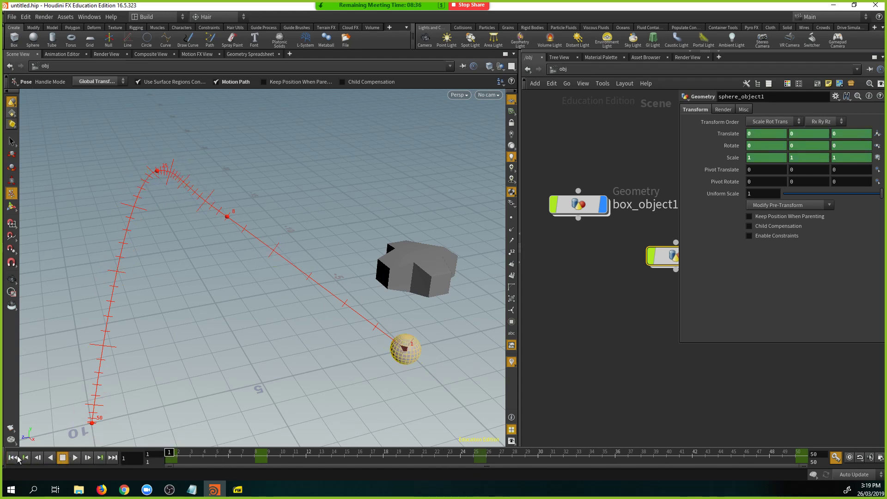
pyautogui.click(849, 457)
pyautogui.click(75, 458)
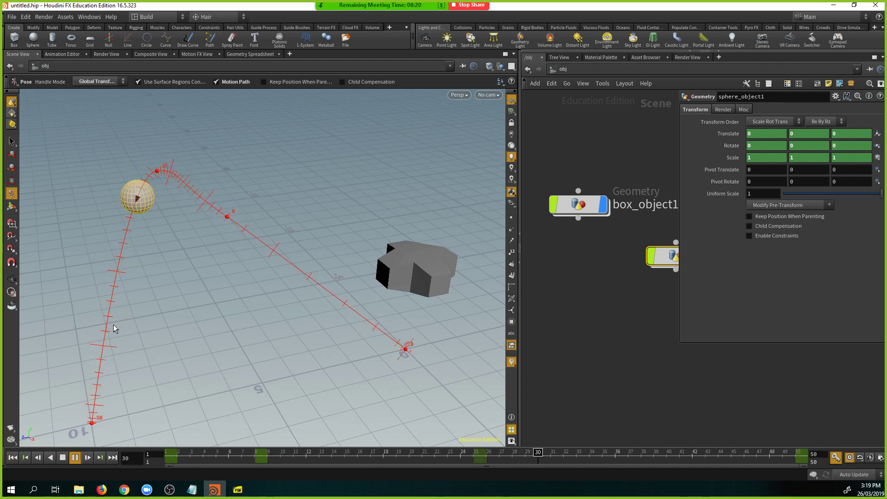
# During playback, add a keyframe at frame 39 on the motion path, pull it outward, and stop the animation
pyautogui.moveTo(109, 319); pyautogui.dragTo(33, 259)
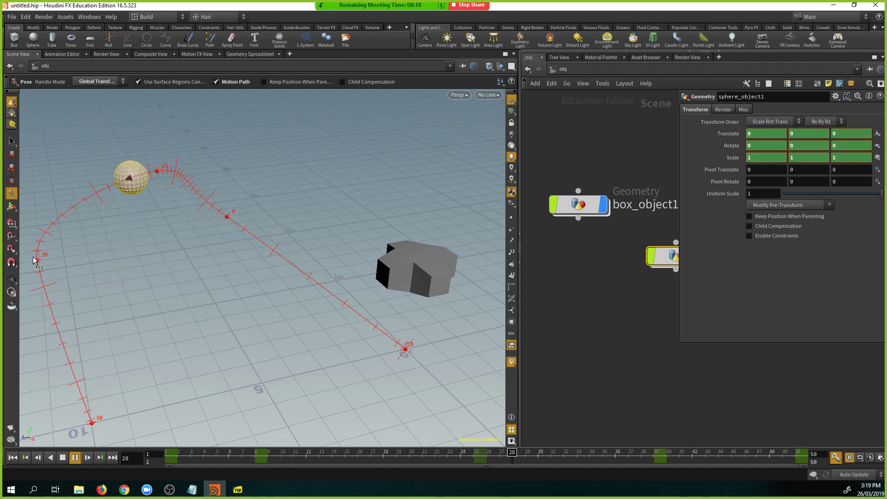
pyautogui.press('Escape')
pyautogui.moveTo(146, 278); pyautogui.dragTo(103, 206)
pyautogui.press('Escape')
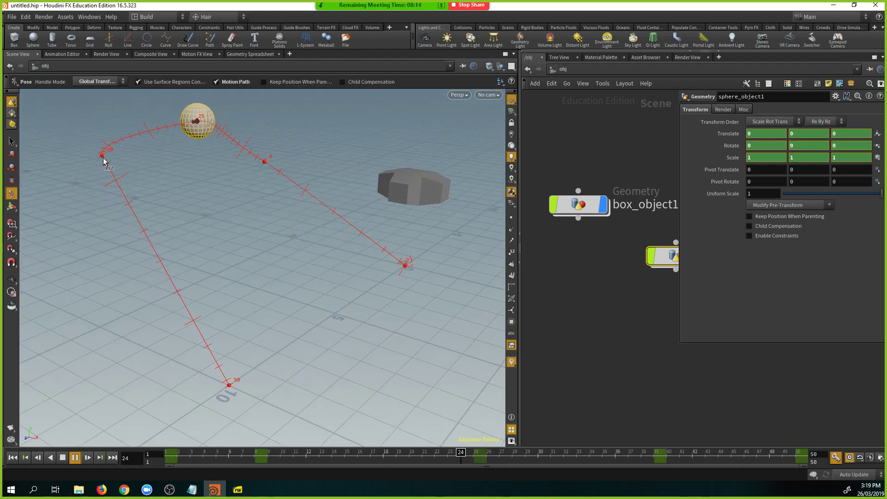
pyautogui.press('Escape')
pyautogui.moveTo(318, 263); pyautogui.dragTo(236, 276, button='middle')
pyautogui.press('Escape')
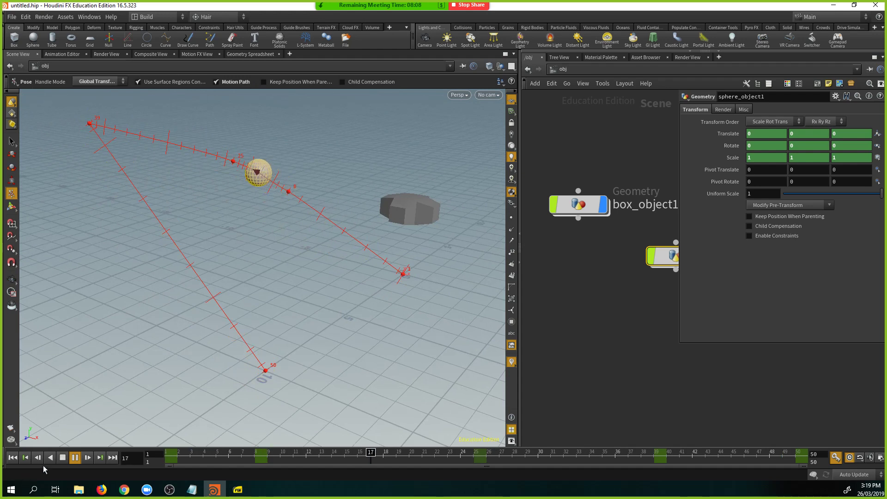
pyautogui.click(62, 458)
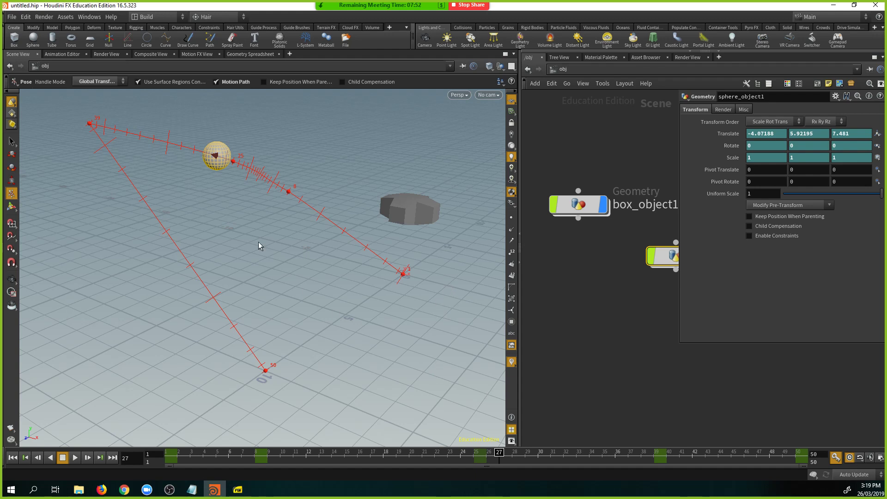
# Delete the animated sphere object from the scene network
pyautogui.moveTo(612, 265); pyautogui.dragTo(562, 300, button='middle')
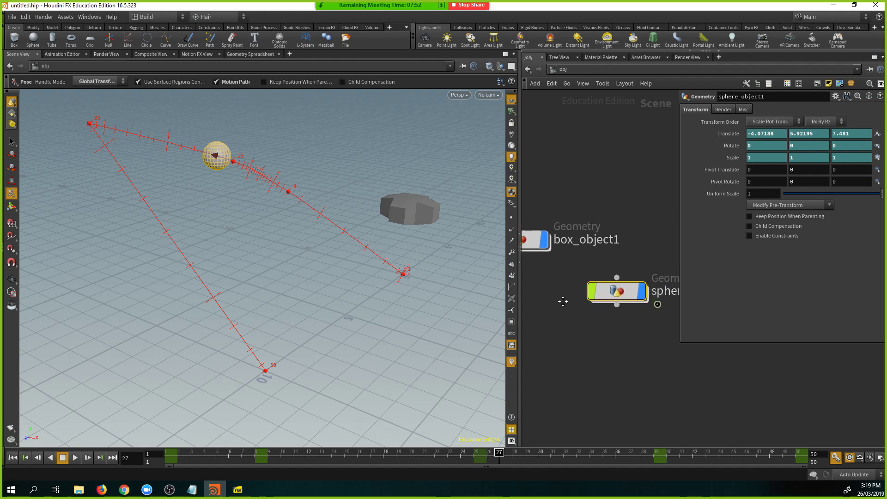
pyautogui.click(619, 290)
pyautogui.press('Delete')
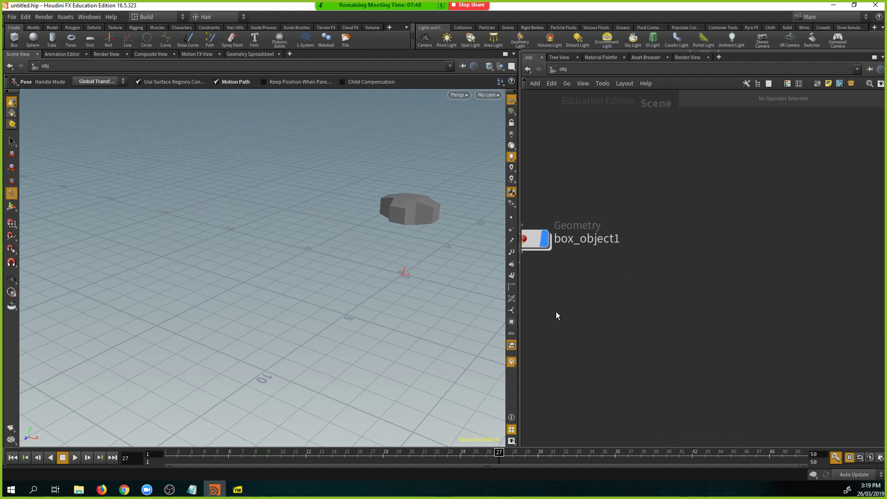
# Navigate the scene view far away from the box object and home the view back onto it
pyautogui.press('Escape')
pyautogui.moveTo(439, 206); pyautogui.dragTo(421, 223)
pyautogui.moveTo(421, 223); pyautogui.dragTo(357, 198, button='middle')
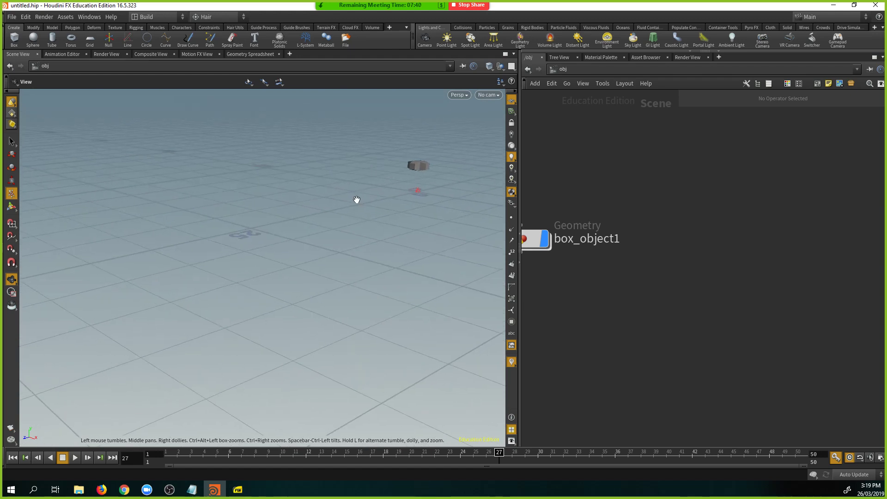
pyautogui.moveTo(356, 198)
pyautogui.mouseDown()
pyautogui.moveTo(344, 224)
pyautogui.moveTo(358, 216)
pyautogui.mouseUp()
pyautogui.moveTo(323, 221); pyautogui.dragTo(412, 182)
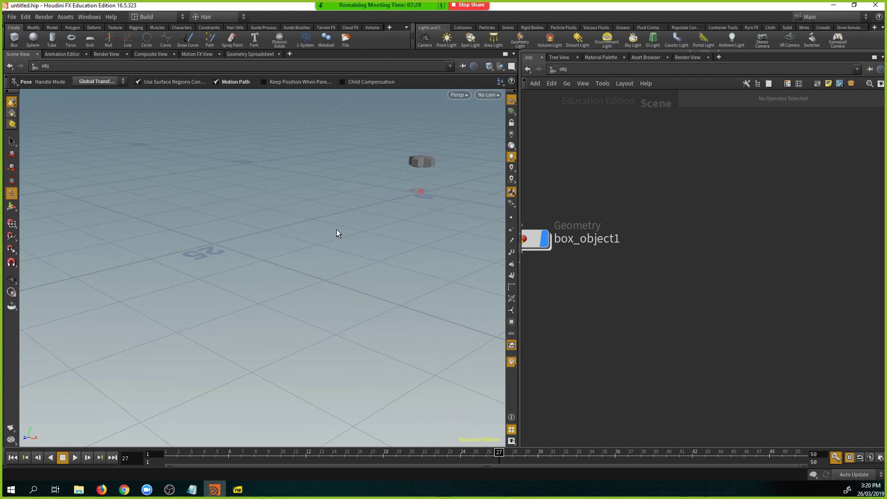
pyautogui.press('h')
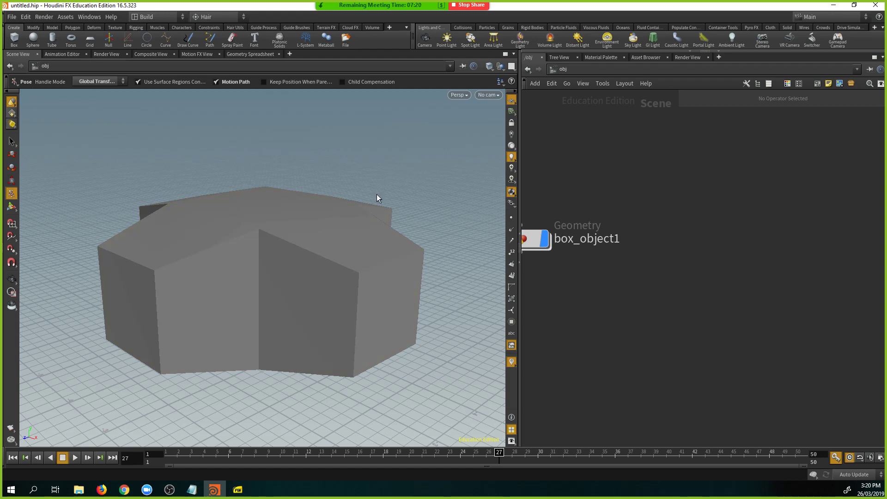
# Tumble the view around the box and home the network view on the box_object1 node
pyautogui.press('Escape')
pyautogui.moveTo(382, 188); pyautogui.dragTo(572, 262)
pyautogui.press('h')
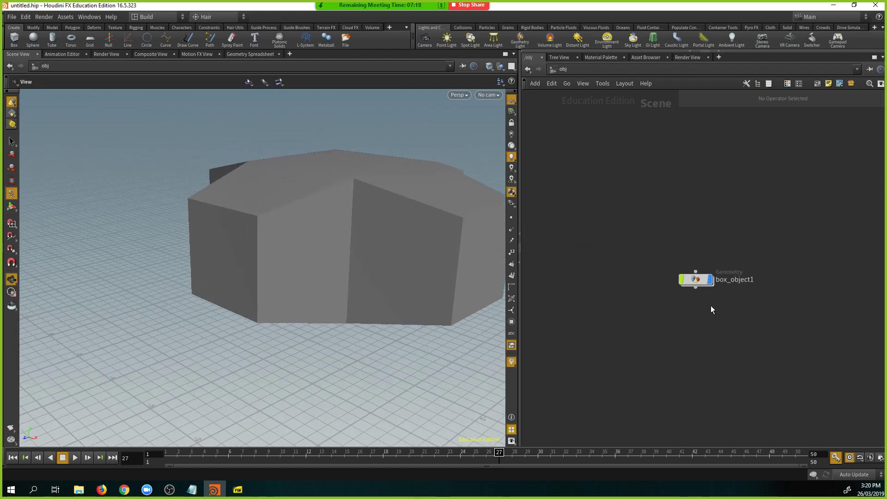
pyautogui.moveTo(697, 323); pyautogui.dragTo(683, 277, button='middle')
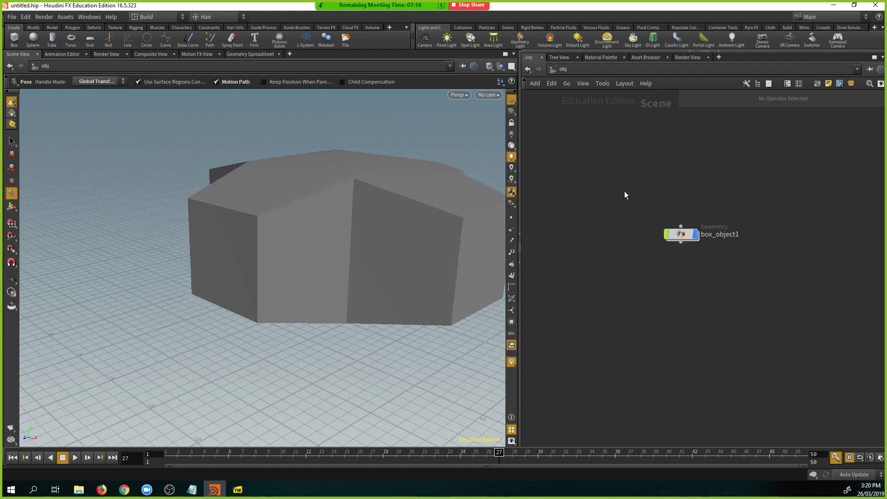
# Select the box_object1 node and hide the parameter overlay in the network pane
pyautogui.moveTo(685, 242)
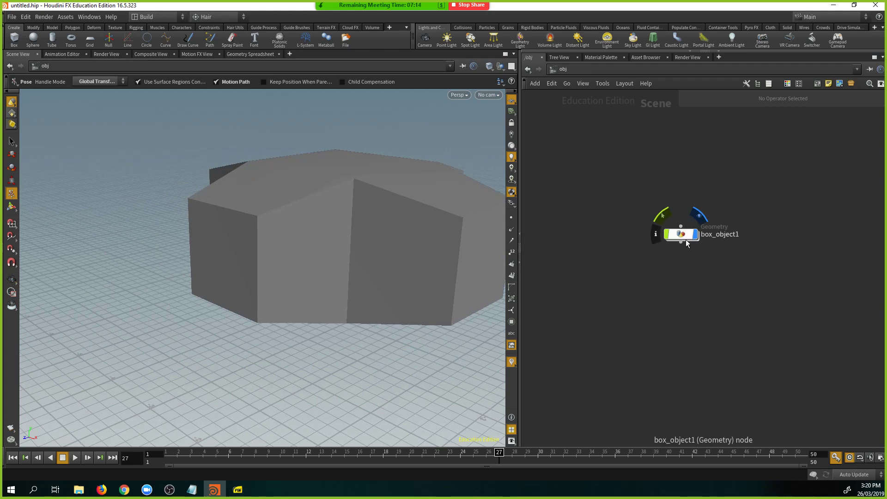
pyautogui.click(687, 239)
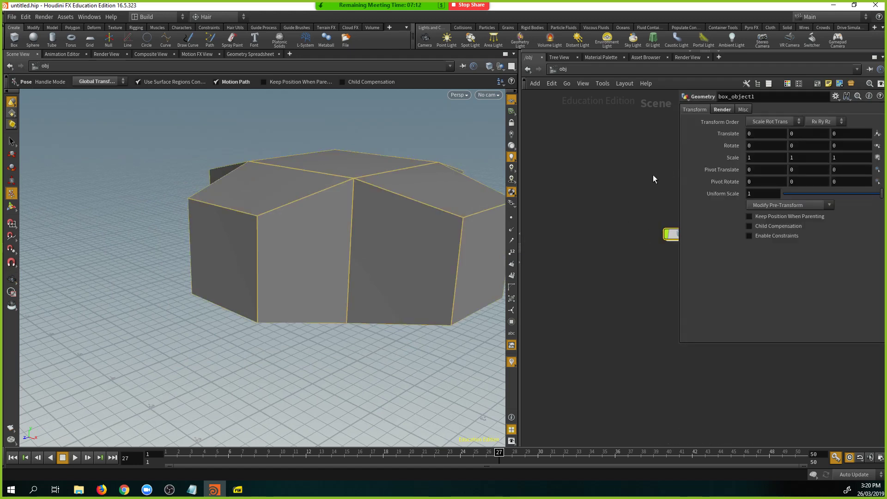
pyautogui.moveTo(652, 179); pyautogui.dragTo(578, 150, button='middle')
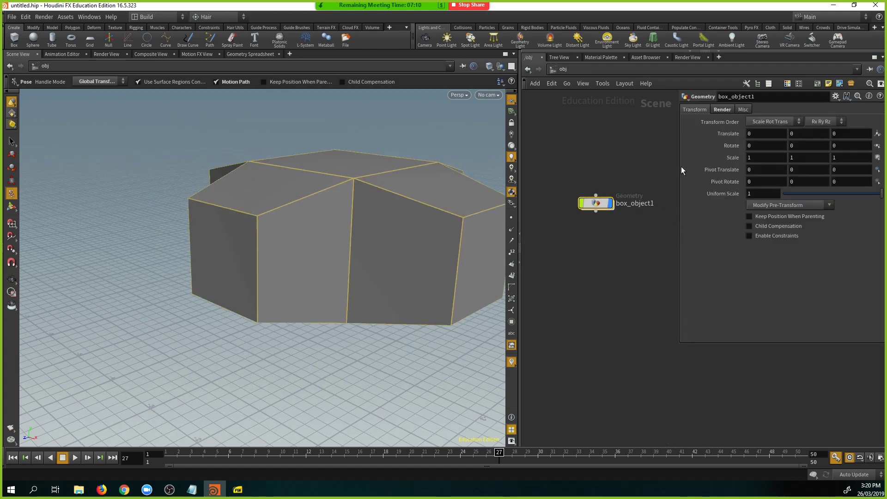
pyautogui.press('p')
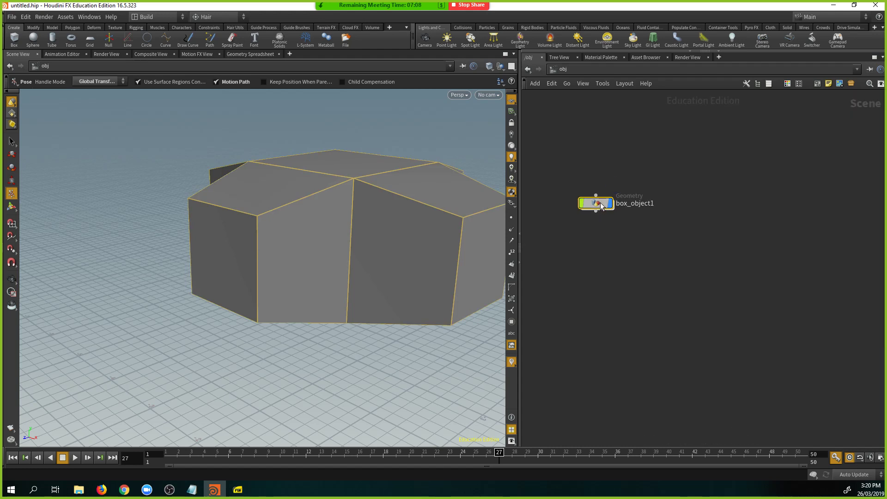
# Duplicate the box_object1 node by copy and paste and place the copy beside the original
pyautogui.moveTo(601, 206); pyautogui.dragTo(611, 196)
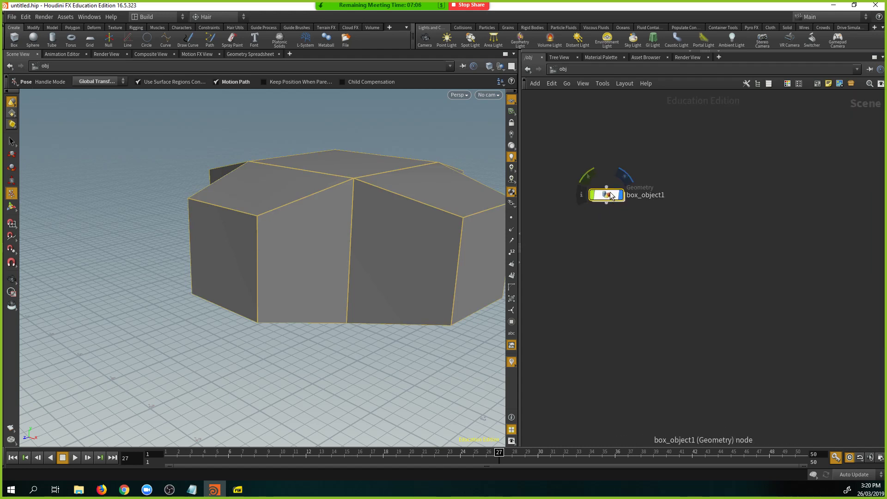
pyautogui.hotkey('ctrl', 'c')
pyautogui.hotkey('ctrl', 'v')
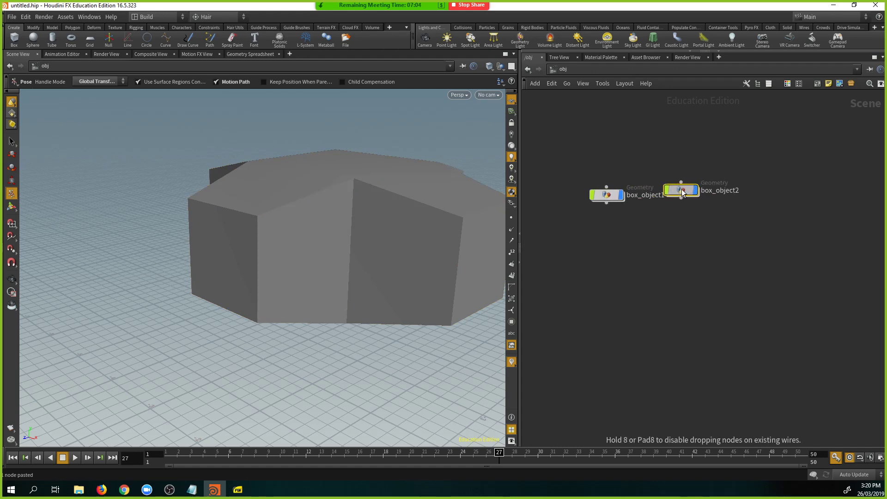
pyautogui.click(705, 195)
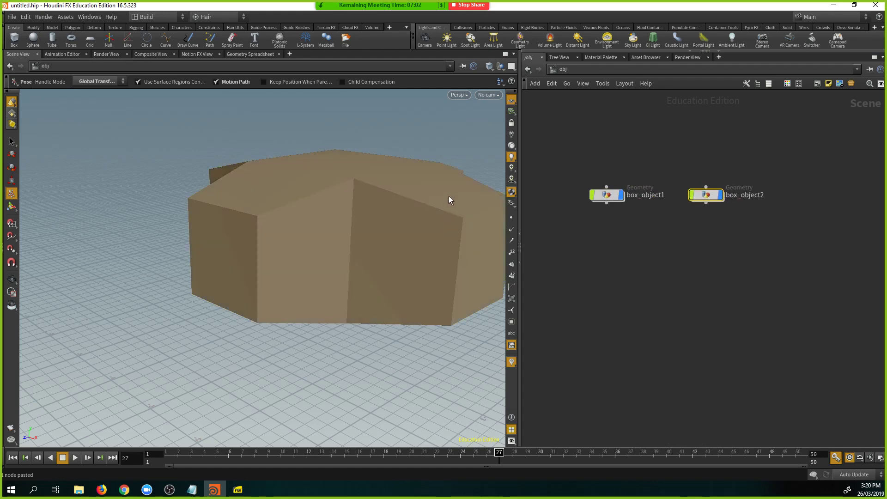
# Select the original box and its copy in turn and examine how they overlap in the scene view
pyautogui.click(606, 195)
pyautogui.press('Escape')
pyautogui.moveTo(333, 194); pyautogui.dragTo(286, 188)
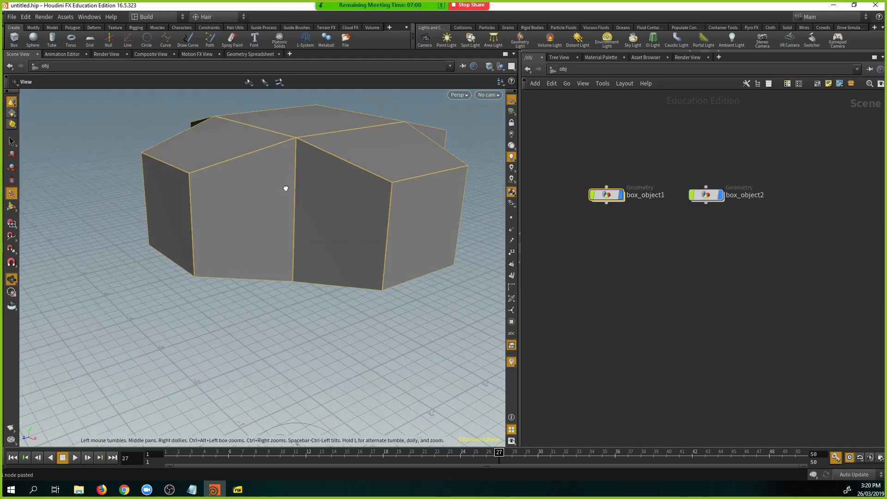
pyautogui.click(705, 195)
pyautogui.moveTo(418, 200); pyautogui.dragTo(341, 247)
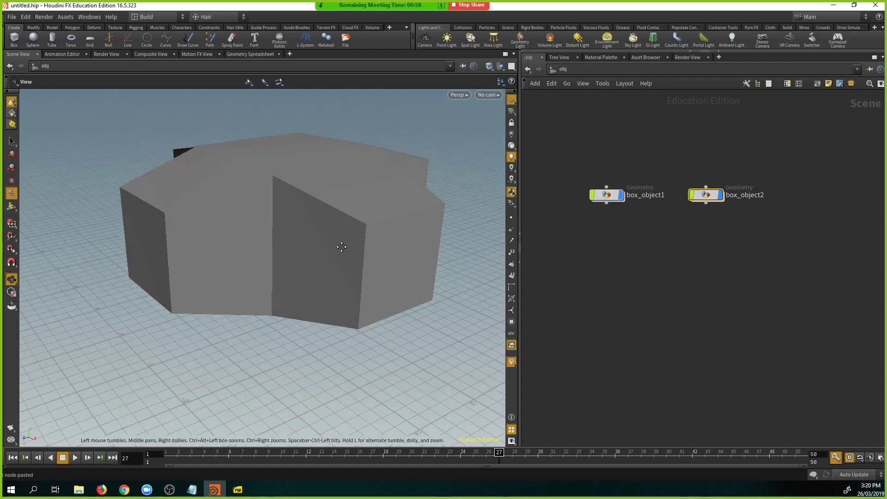
# Open the geometry network of the box_object2 node and tumble the view to see the copy from above
pyautogui.press('Return')
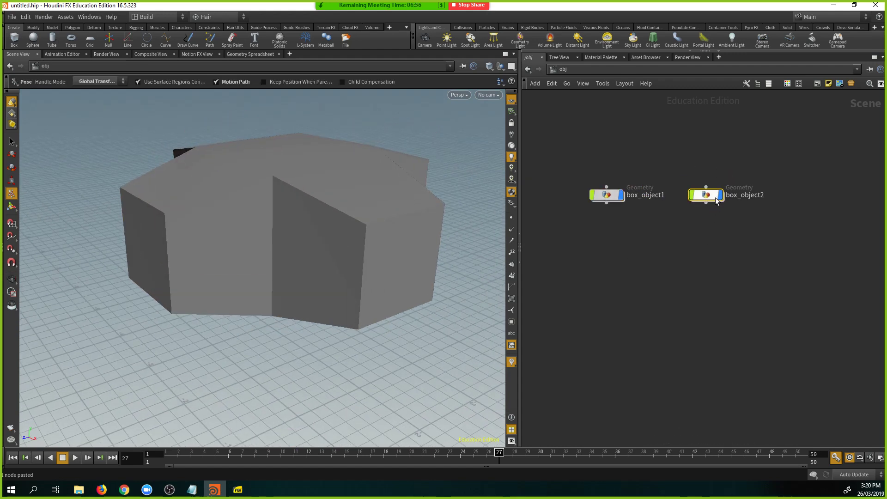
pyautogui.doubleClick(716, 198)
pyautogui.press('Escape')
pyautogui.moveTo(443, 196); pyautogui.dragTo(435, 218)
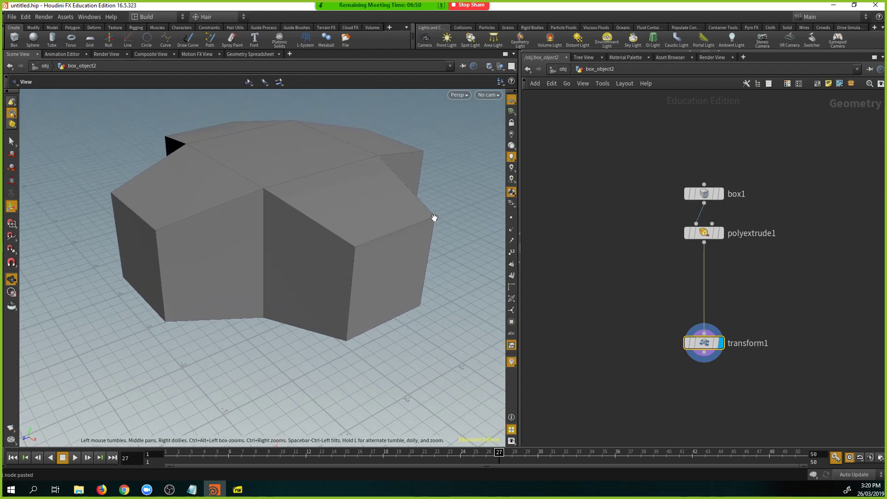
pyautogui.press('Return')
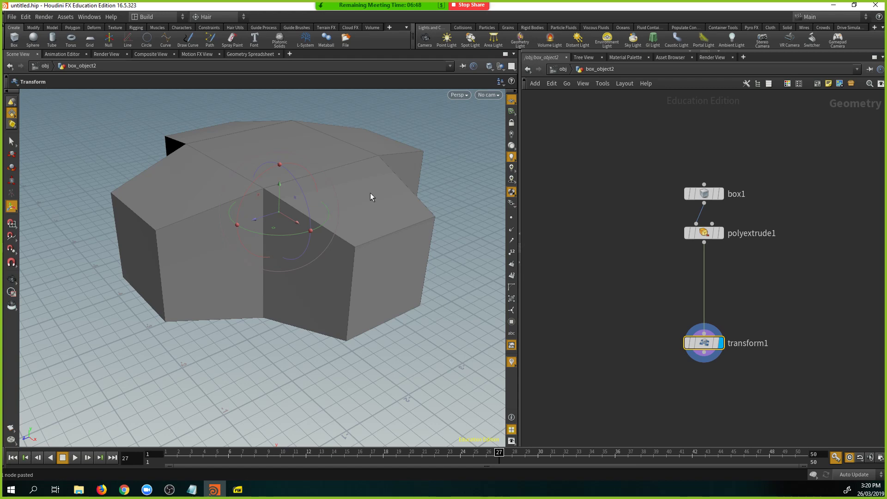
# Toggle the scene view repeatedly between wireframe and shaded display to compare how the box looks
pyautogui.press('w')
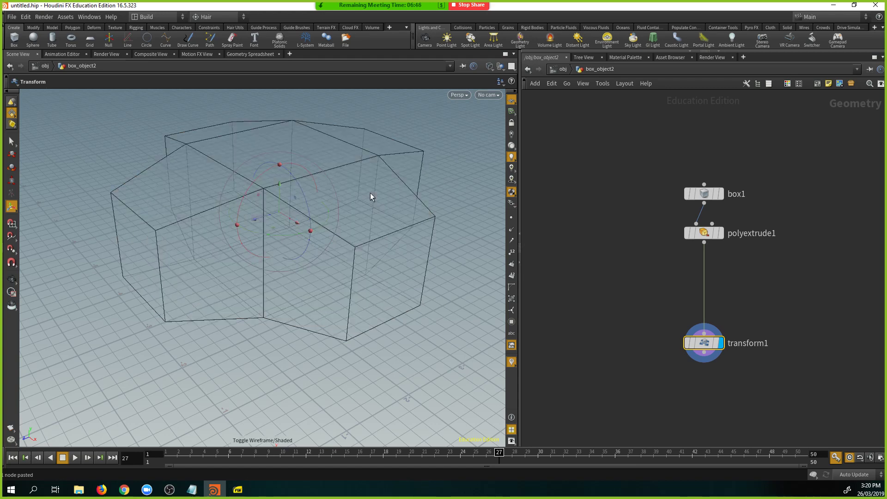
pyautogui.press('w')
pyautogui.press('w')
pyautogui.press('w')
pyautogui.press('w')
pyautogui.press('w')
pyautogui.press('w')
pyautogui.press('w')
pyautogui.press('w')
pyautogui.press('w')
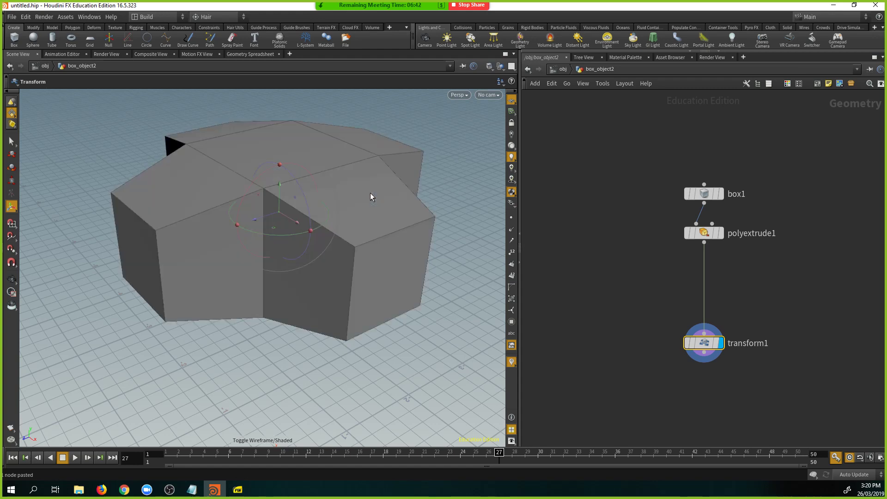
# Try the Shaded Bounding Box, Smooth Wire Shaded and Smooth Shaded display modes and leave the scene view in Wireframe
pyautogui.click(488, 67)
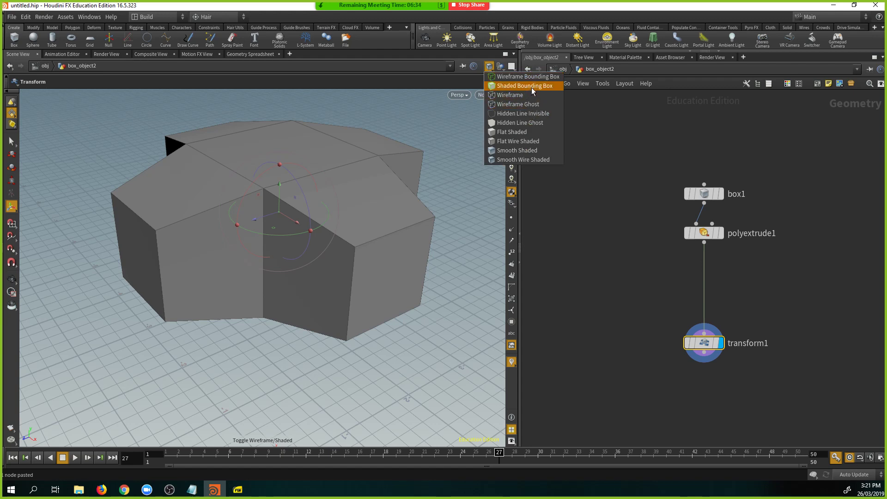
pyautogui.click(531, 86)
pyautogui.click(491, 67)
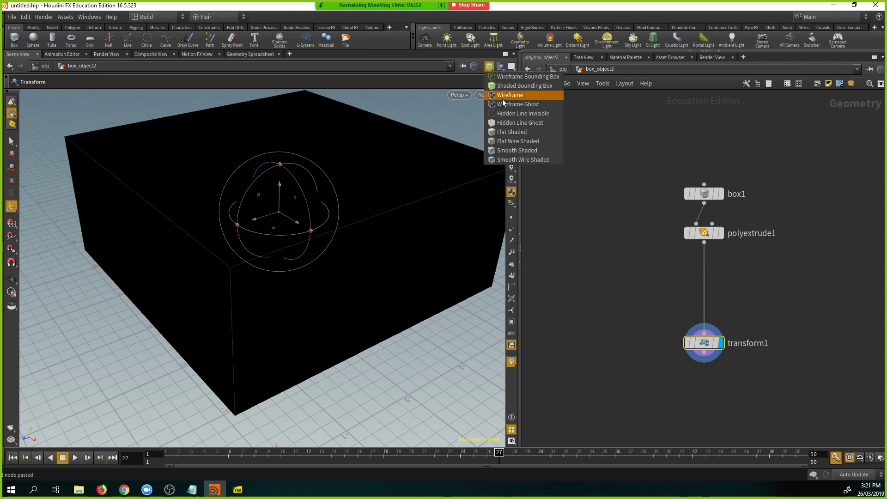
pyautogui.click(530, 160)
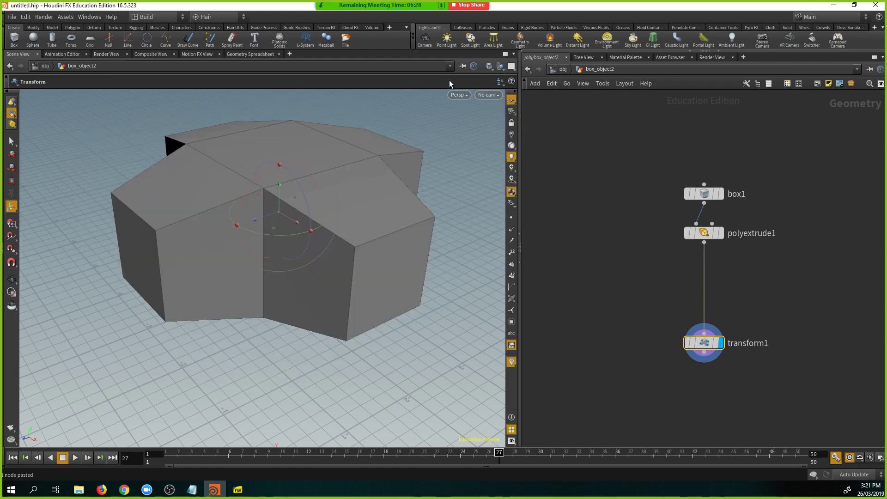
pyautogui.click(491, 66)
pyautogui.click(508, 150)
pyautogui.click(488, 66)
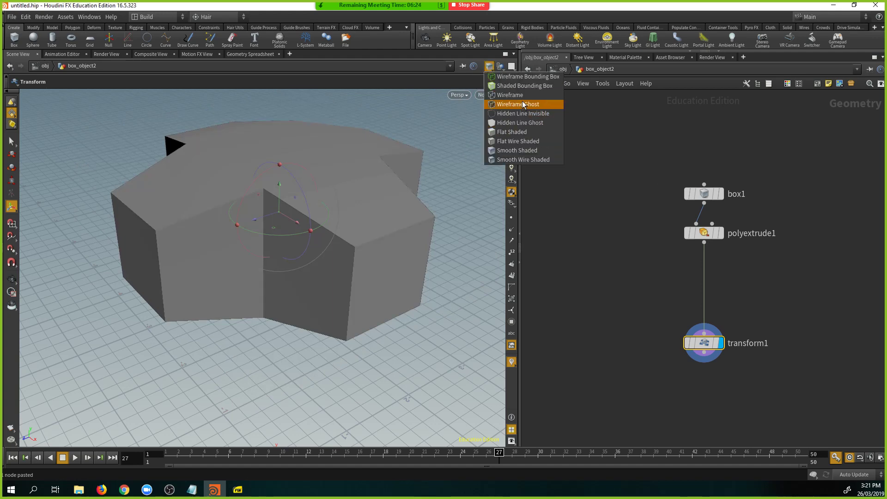
pyautogui.click(504, 95)
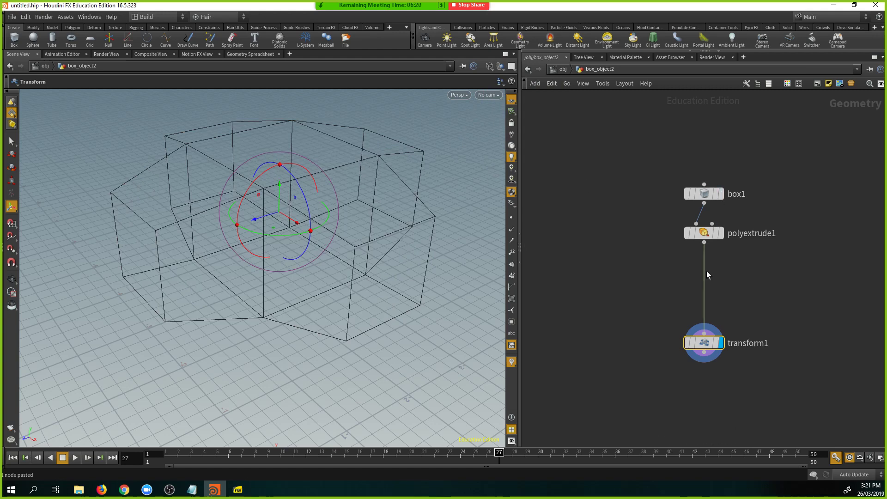
# Set the Uniform Scale of the copy's transform1 node to 0.94 and inspect the nested boxes in the scene view
pyautogui.moveTo(706, 350)
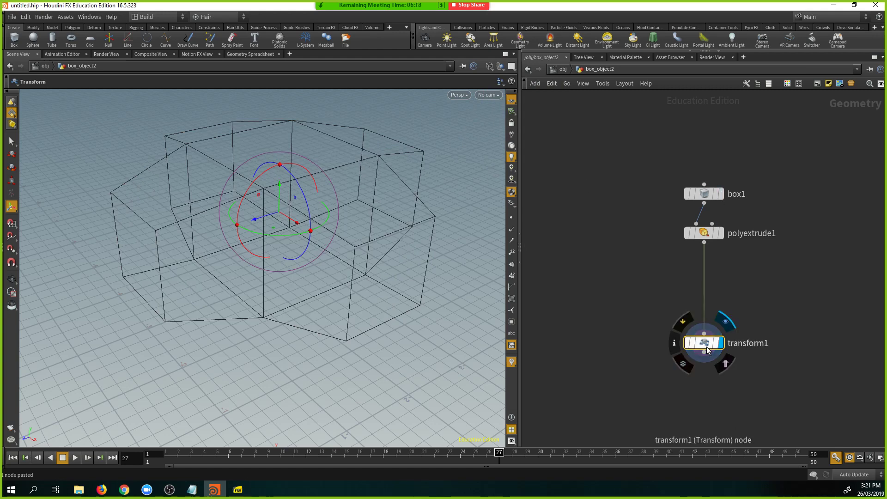
pyautogui.press('p')
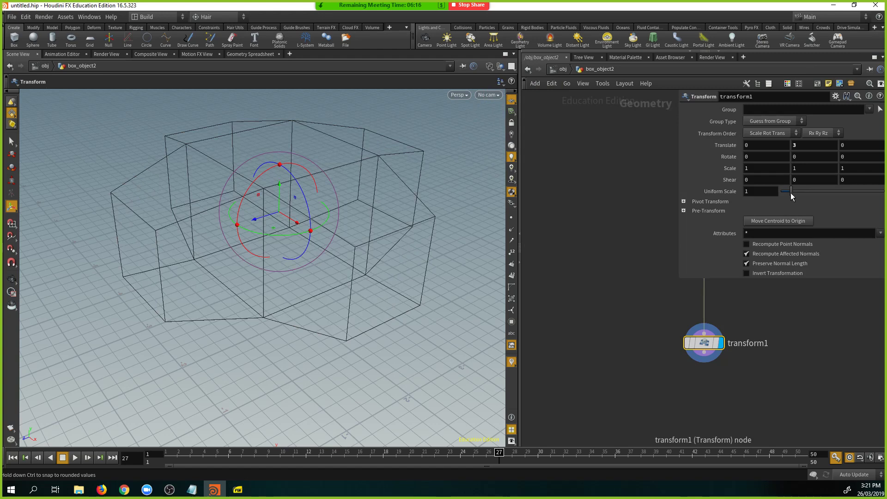
pyautogui.moveTo(791, 193); pyautogui.dragTo(790, 193)
pyautogui.press('Escape')
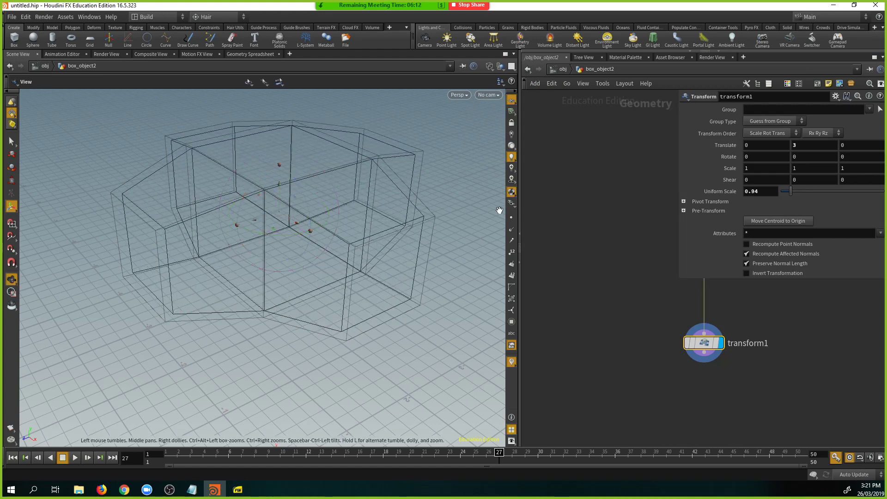
pyautogui.moveTo(258, 204); pyautogui.dragTo(295, 192)
pyautogui.press('Return')
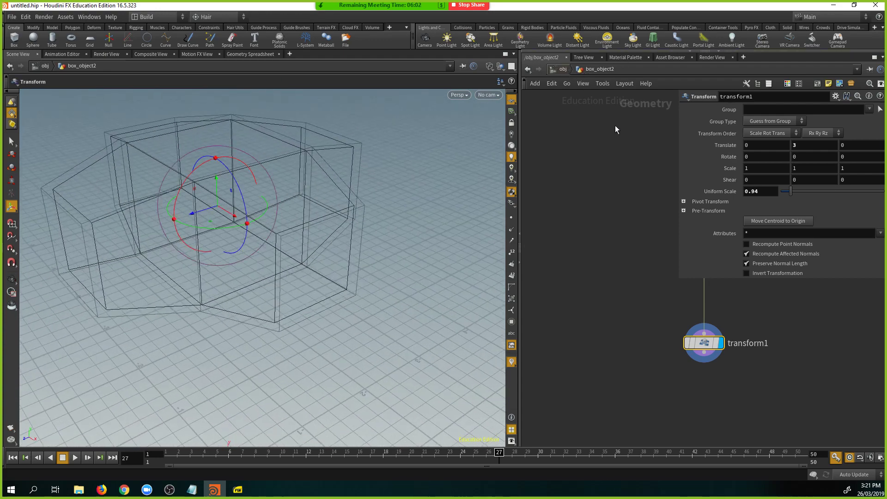
# Return to the object level, hide the parameter overlay and rename the box_object1 node as Container
pyautogui.click(561, 70)
pyautogui.moveTo(655, 145); pyautogui.dragTo(641, 148, button='middle')
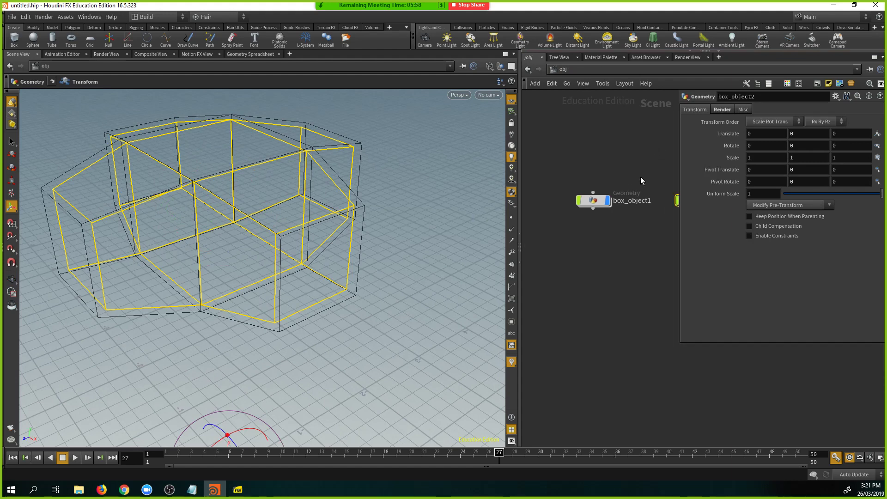
pyautogui.press('p')
pyautogui.doubleClick(634, 201)
pyautogui.doubleClick(650, 207)
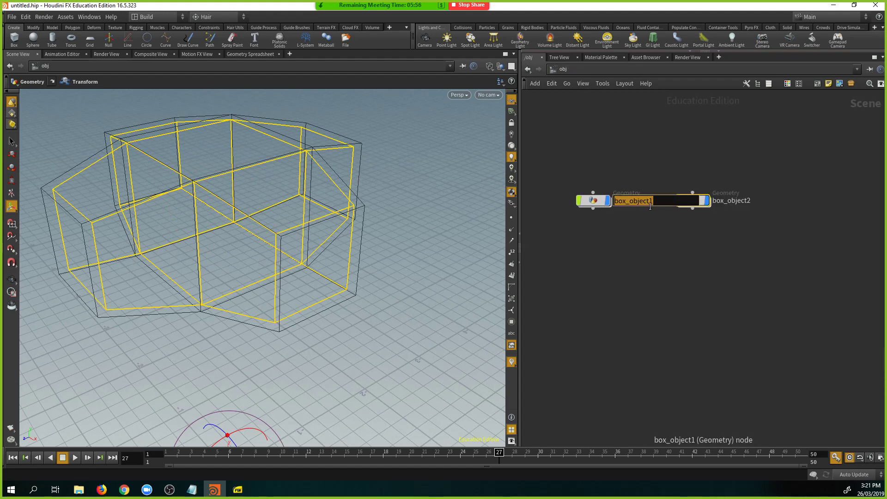
pyautogui.write('Container')
pyautogui.press('Return')
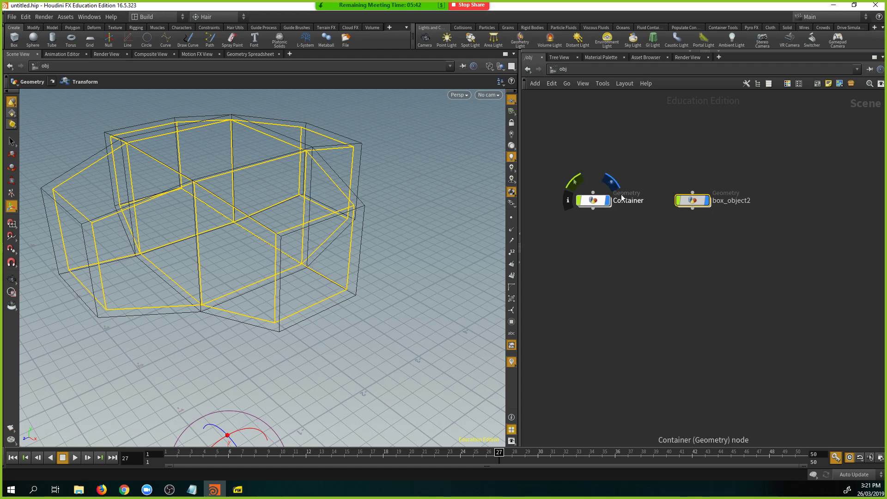
# Rename the box_object2 node as Fluid
pyautogui.doubleClick(724, 201)
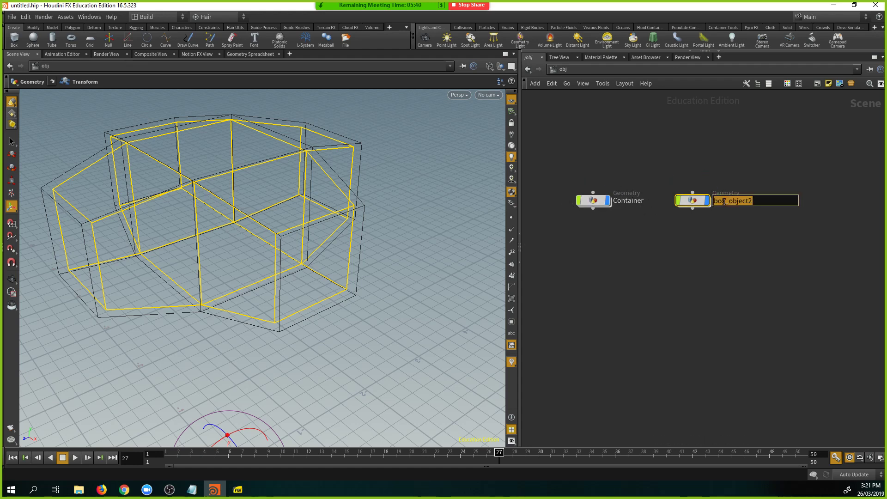
pyautogui.write('Fluid')
pyautogui.press('Return')
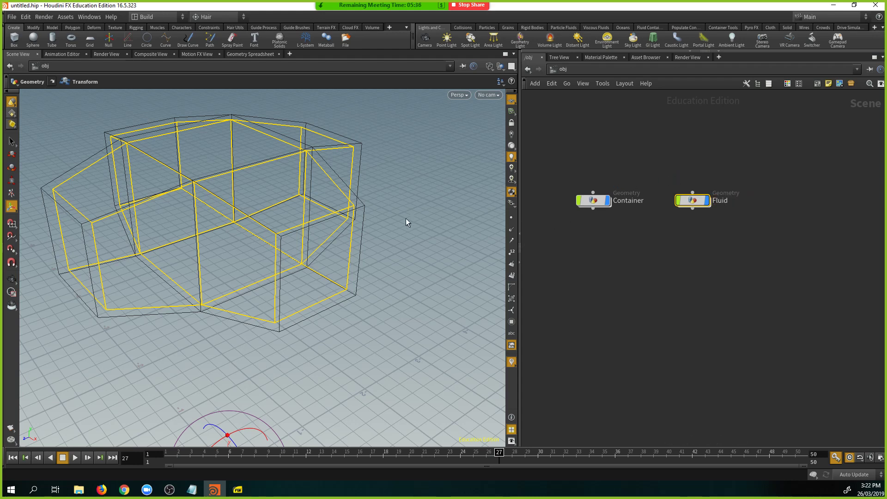
# Open the Container node's geometry network and undo the accidental change to the extrusion distance
pyautogui.press('Escape')
pyautogui.moveTo(434, 216); pyautogui.dragTo(388, 235)
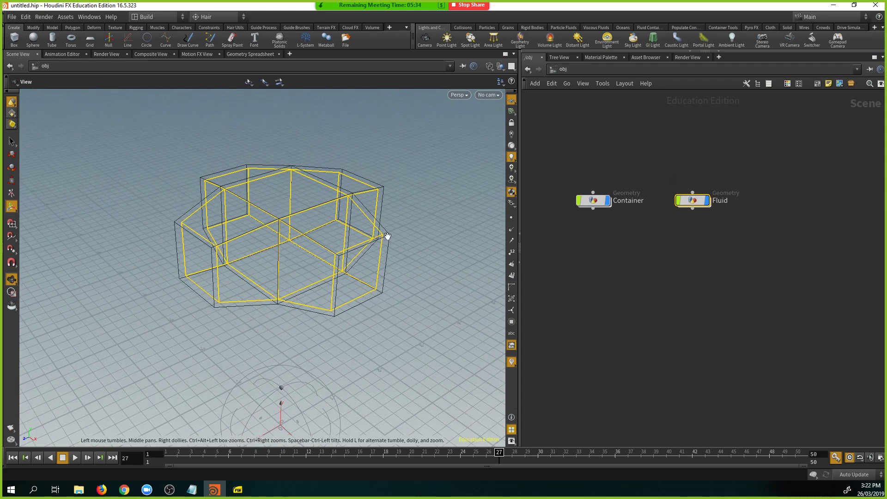
pyautogui.click(596, 202)
pyautogui.doubleClick(596, 202)
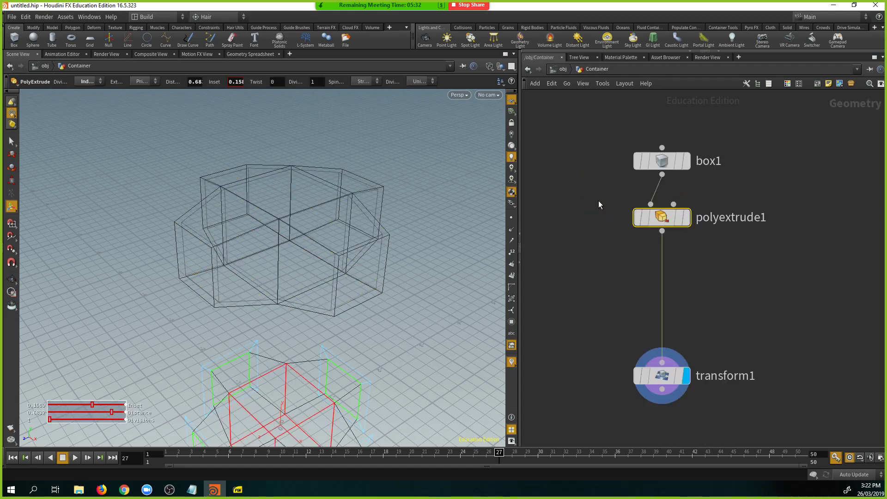
pyautogui.moveTo(386, 222); pyautogui.dragTo(358, 198)
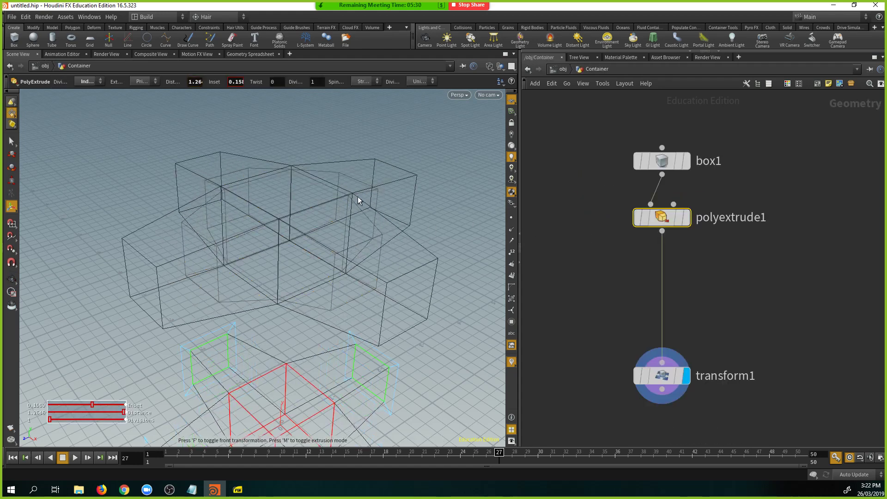
pyautogui.hotkey('ctrl', 'z')
# Select the Container's transform1 node, show its parameters and go to frame 1 of the timeline
pyautogui.click(662, 375)
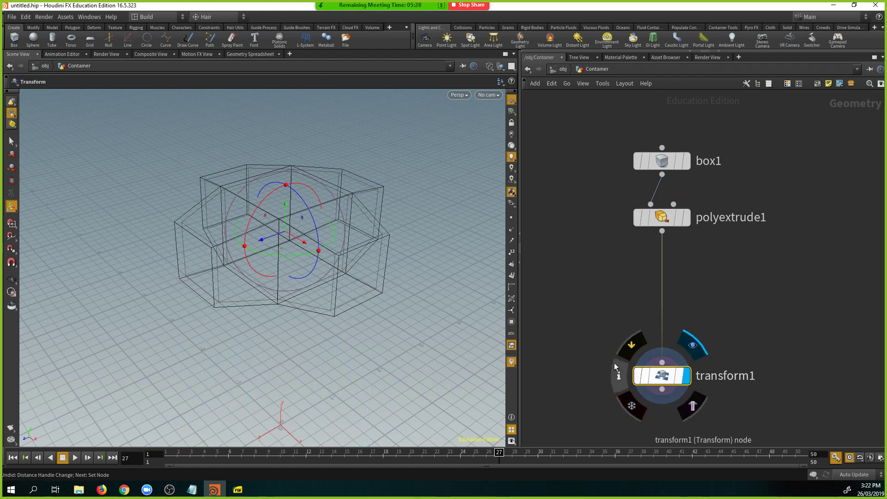
pyautogui.press('Escape')
pyautogui.moveTo(386, 257); pyautogui.dragTo(305, 249)
pyautogui.press('Return')
pyautogui.hotkey('ctrl', 'z')
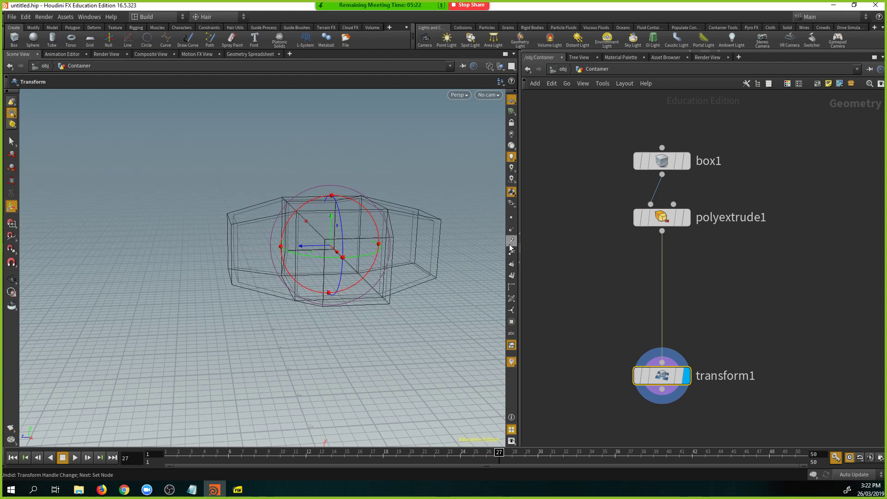
pyautogui.press('Escape')
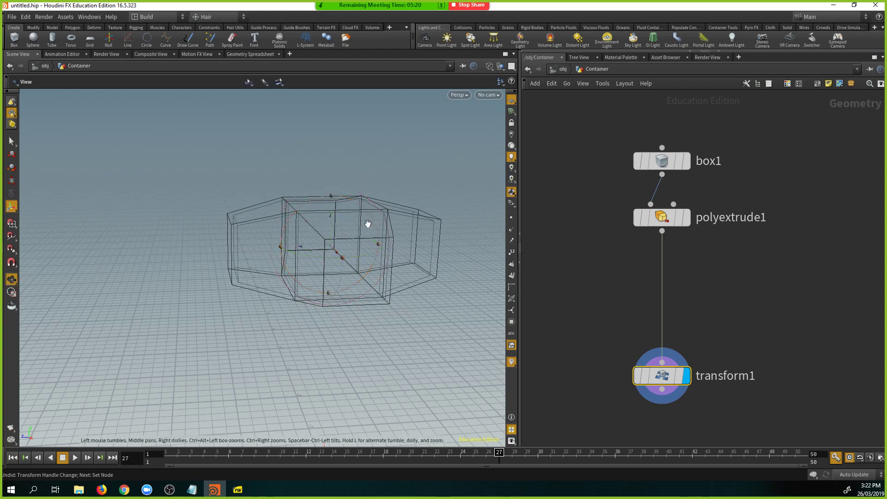
pyautogui.moveTo(366, 223); pyautogui.dragTo(262, 354)
pyautogui.press('Return')
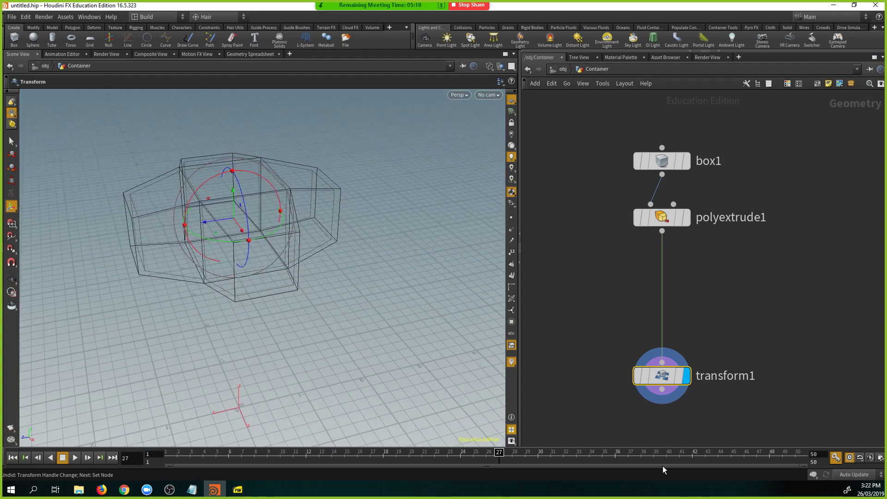
pyautogui.press('p')
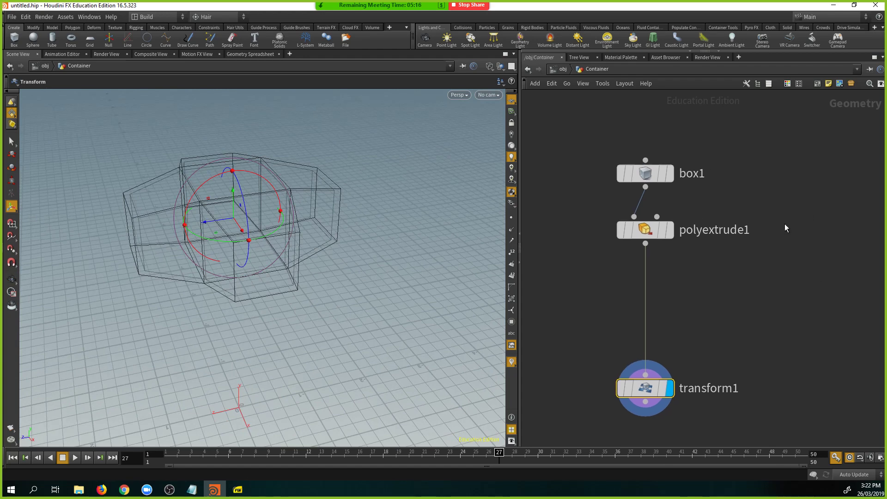
pyautogui.click(170, 456)
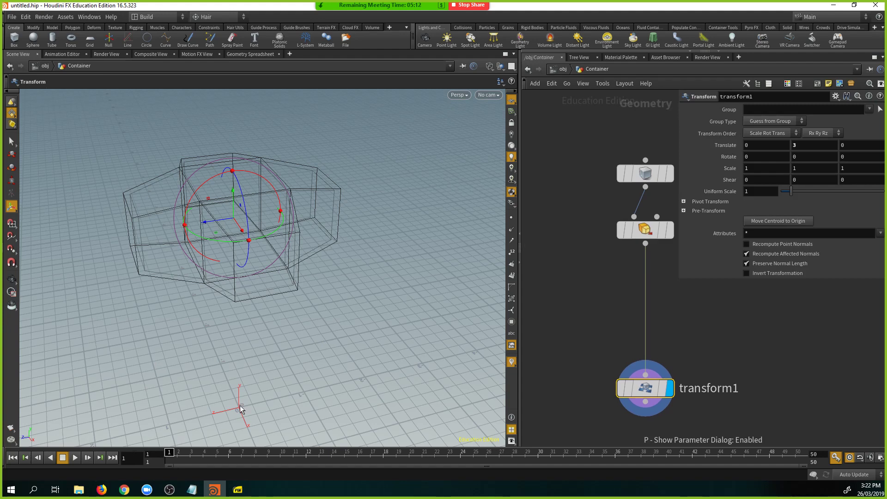
pyautogui.keyDown('alt'); pyautogui.click(803, 158); pyautogui.keyUp('alt')
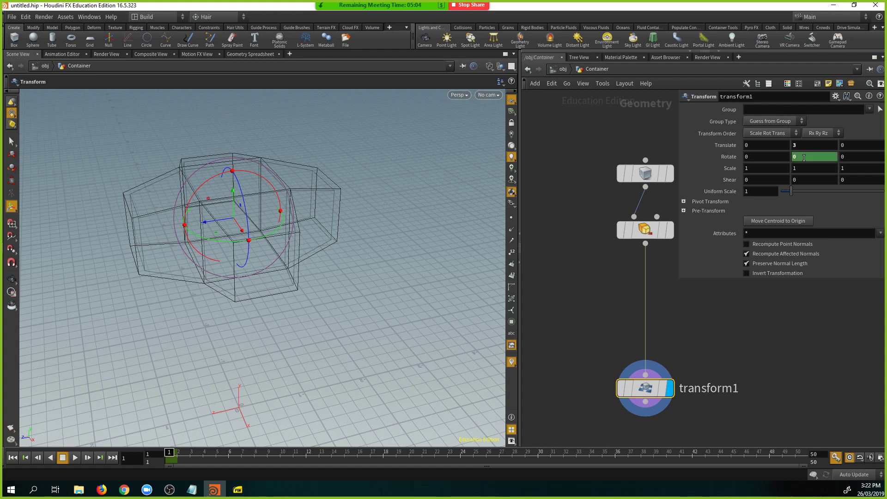
pyautogui.hotkey('ctrl', 'z')
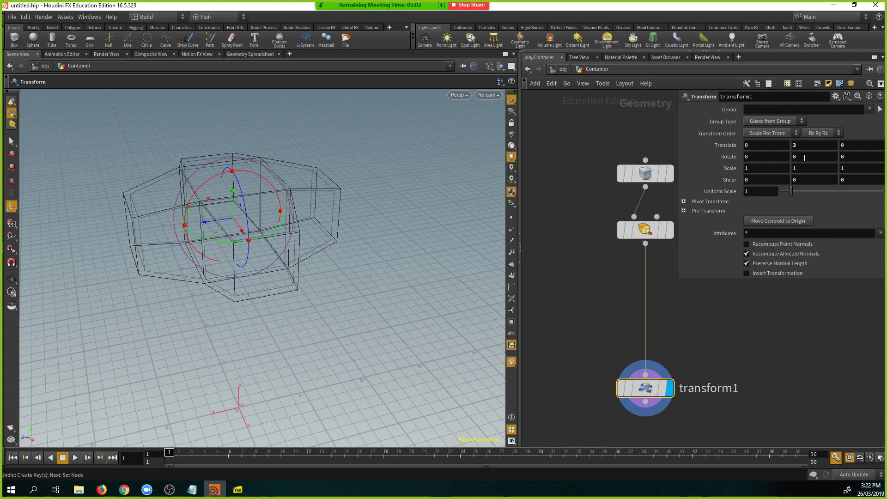
pyautogui.keyDown('alt'); pyautogui.click(805, 157); pyautogui.keyUp('alt')
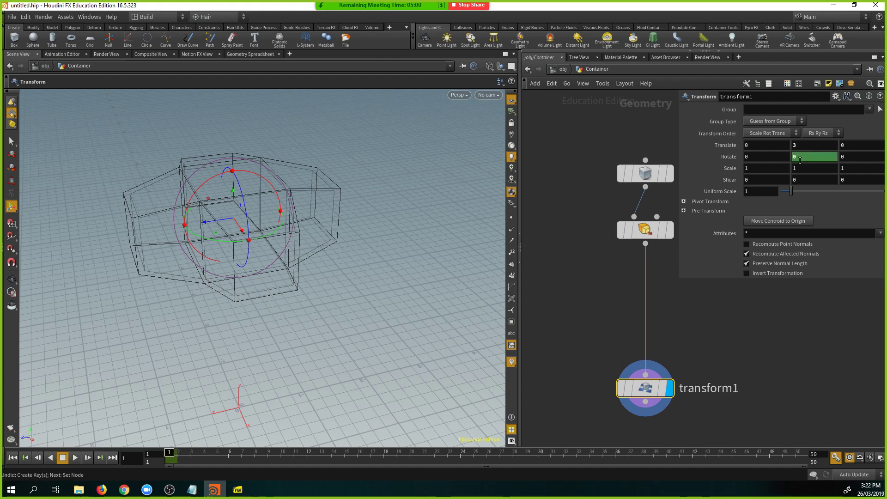
pyautogui.hotkey('ctrl', 'z')
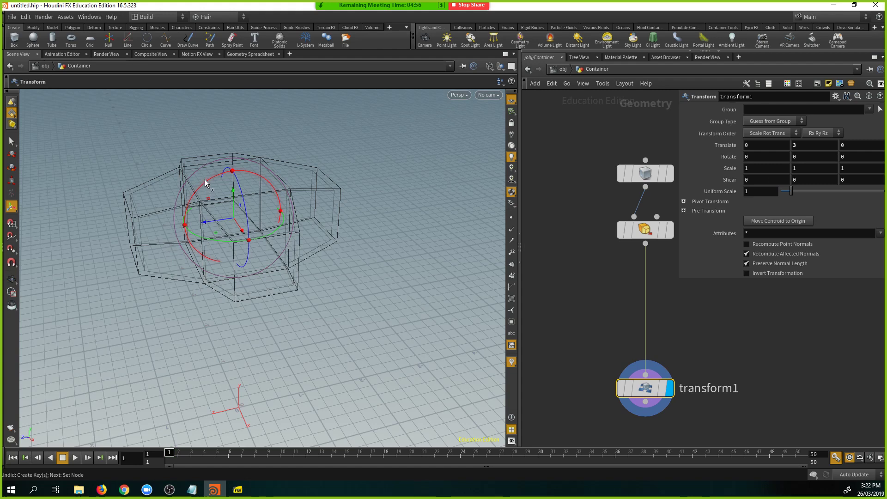
pyautogui.moveTo(195, 198); pyautogui.dragTo(237, 169)
pyautogui.hotkey('ctrl', 'z')
# Keyframe transform1's X rotation at 0 on frame 1 and rotate the Container to about -102.6 degrees in X at frame 50
pyautogui.keyDown('alt'); pyautogui.click(771, 156); pyautogui.keyUp('alt')
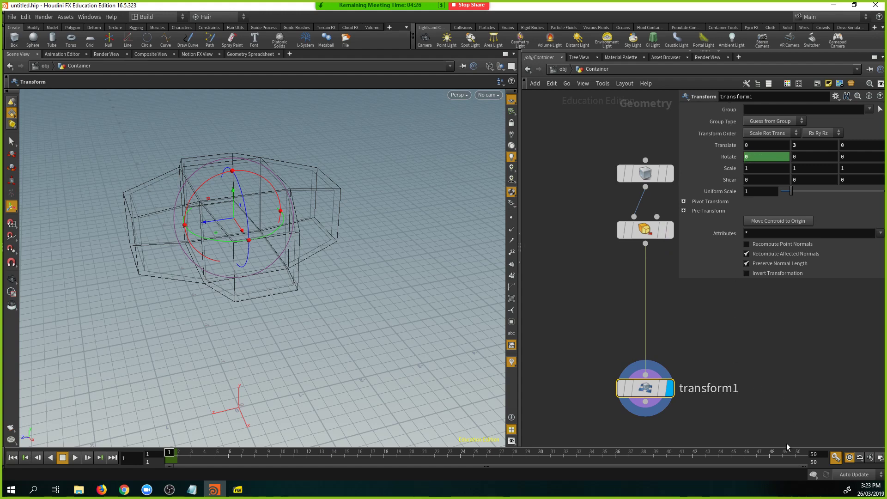
pyautogui.click(795, 453)
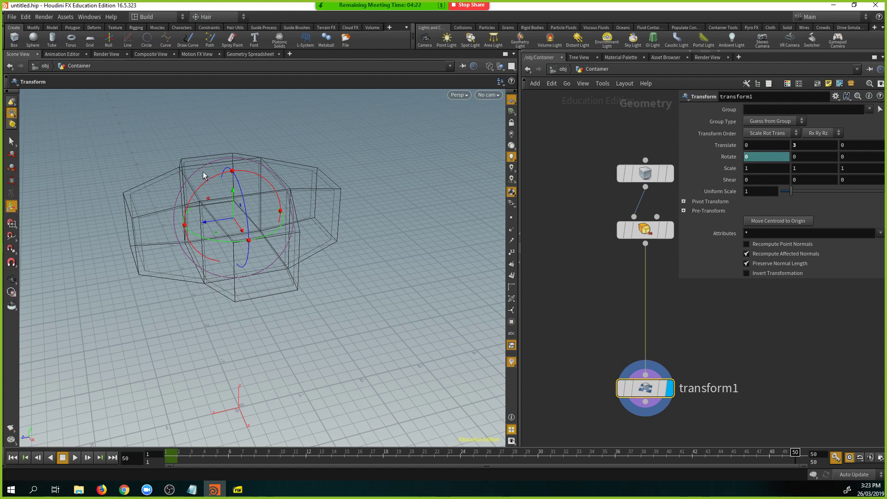
pyautogui.moveTo(214, 184); pyautogui.dragTo(344, 183)
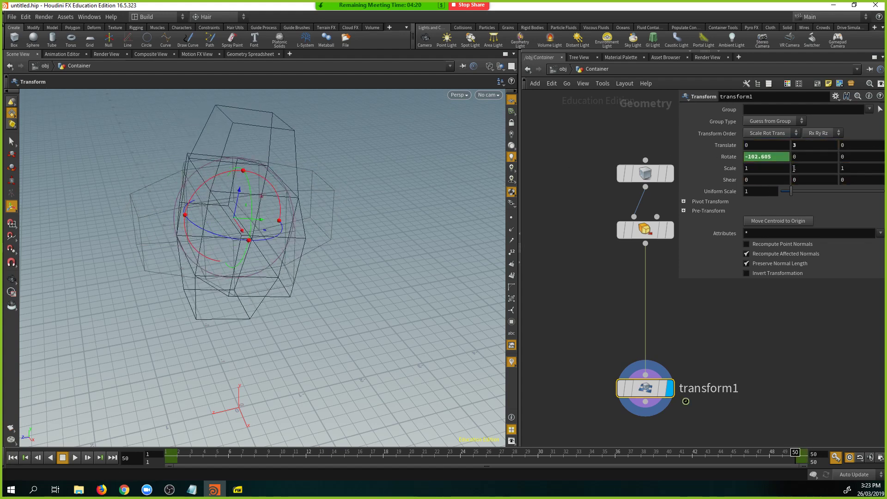
# Set transform1's X rotation to -180 at frame 50
pyautogui.moveTo(220, 172); pyautogui.dragTo(277, 183)
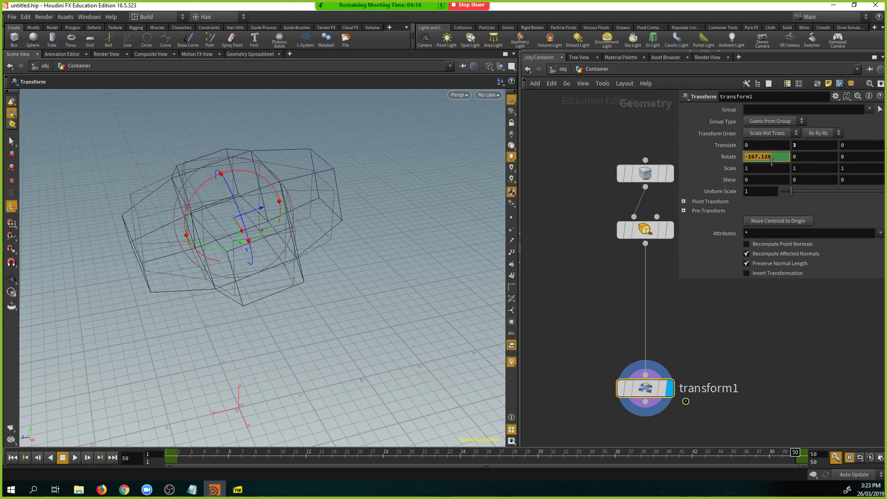
pyautogui.write('-180')
pyautogui.press('Return')
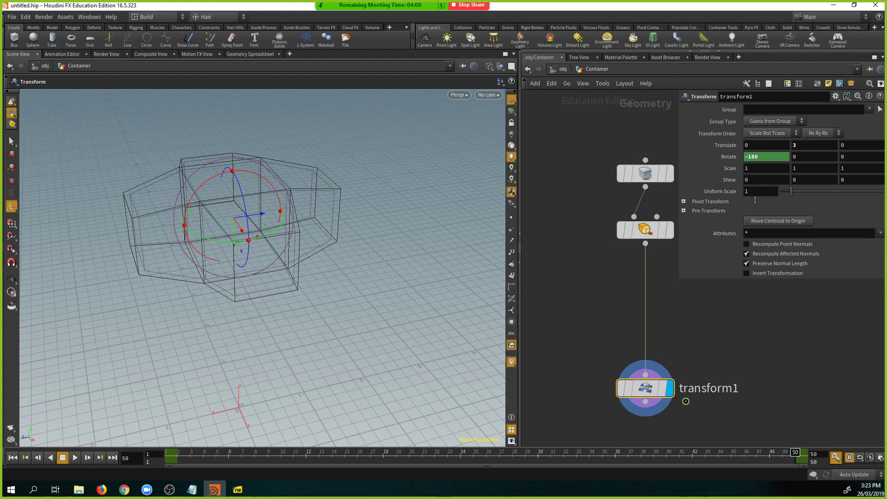
# Check the Container's rotation at frames 38 and 50, and scrub the timeline back to frame 1
pyautogui.click(641, 454)
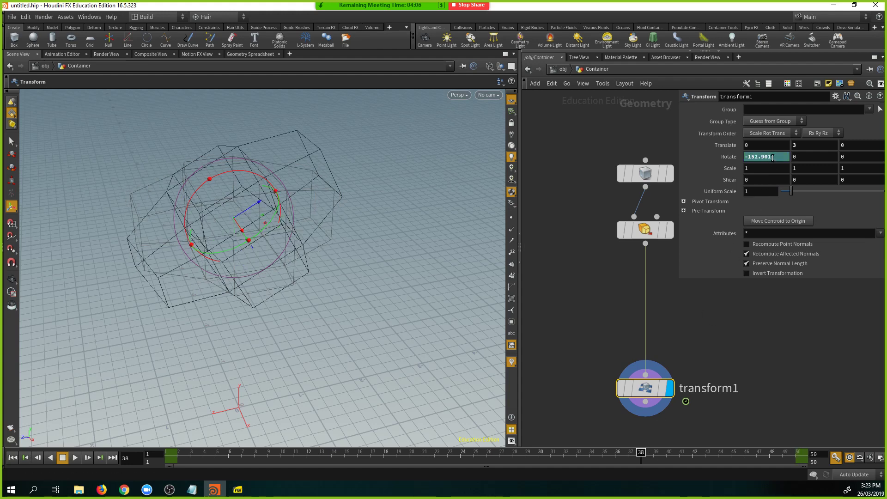
pyautogui.click(798, 455)
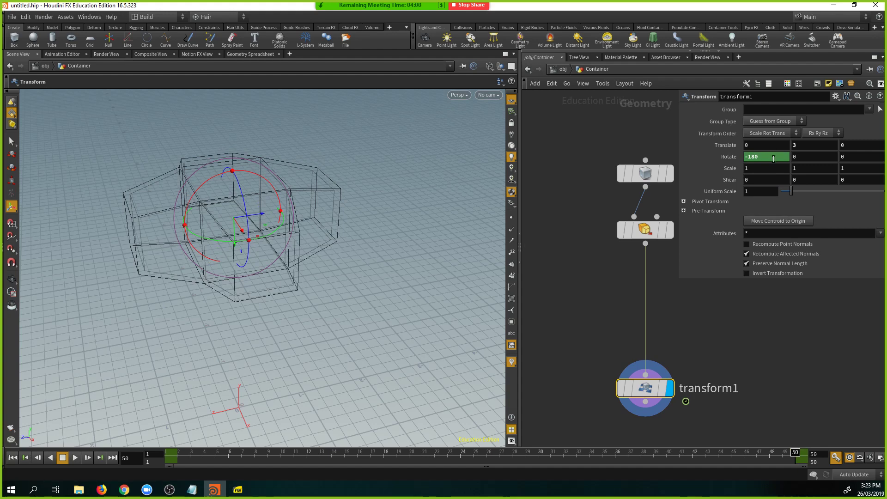
pyautogui.moveTo(690, 455); pyautogui.dragTo(169, 455)
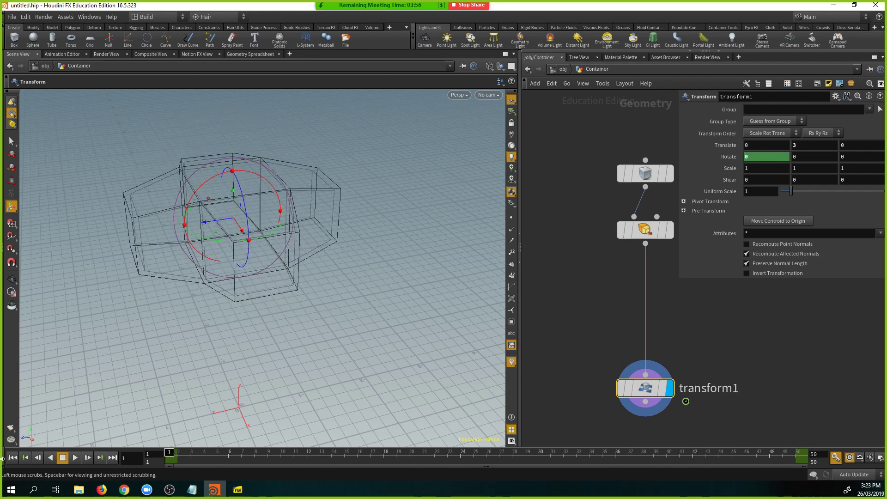
# Toggle the viewport repeatedly between wireframe and shaded display to compare how the Container looks
pyautogui.press('Escape')
pyautogui.moveTo(247, 293); pyautogui.dragTo(340, 336)
pyautogui.press('Return')
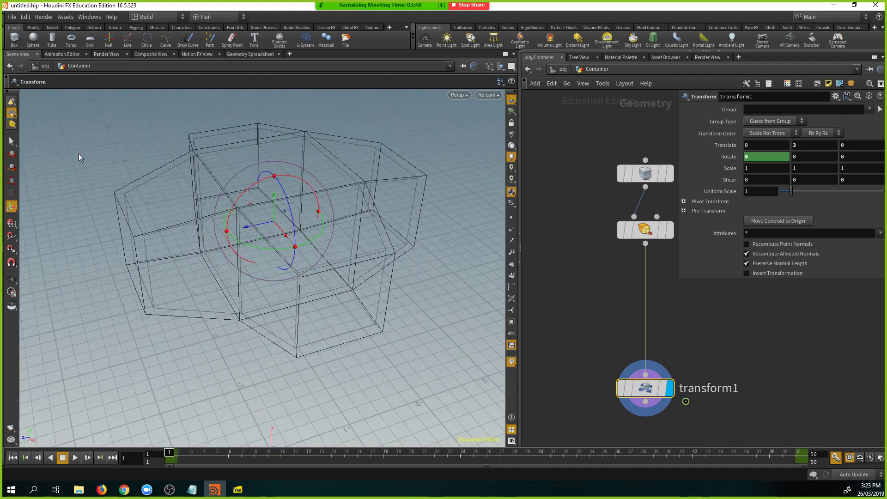
pyautogui.press('w')
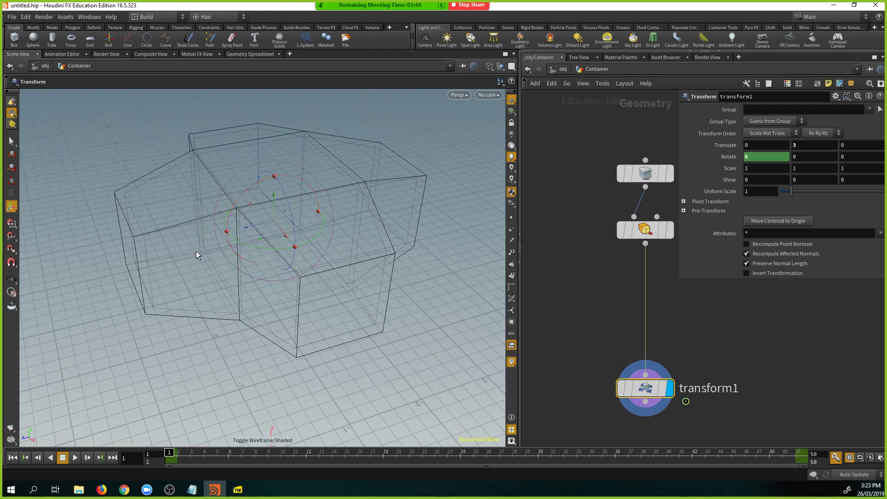
pyautogui.press('w')
pyautogui.press('w')
pyautogui.press('w')
pyautogui.press('w')
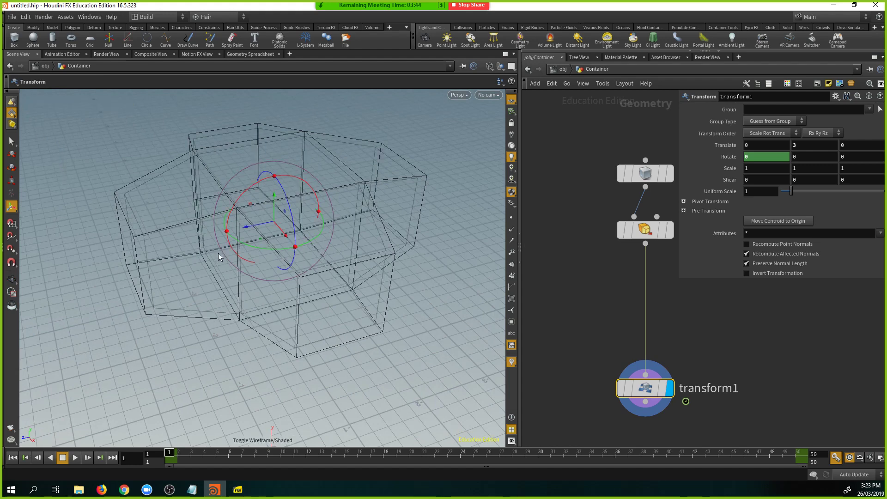
# Return to the object level and toggle the wireframe display of the whole scene
pyautogui.click(557, 70)
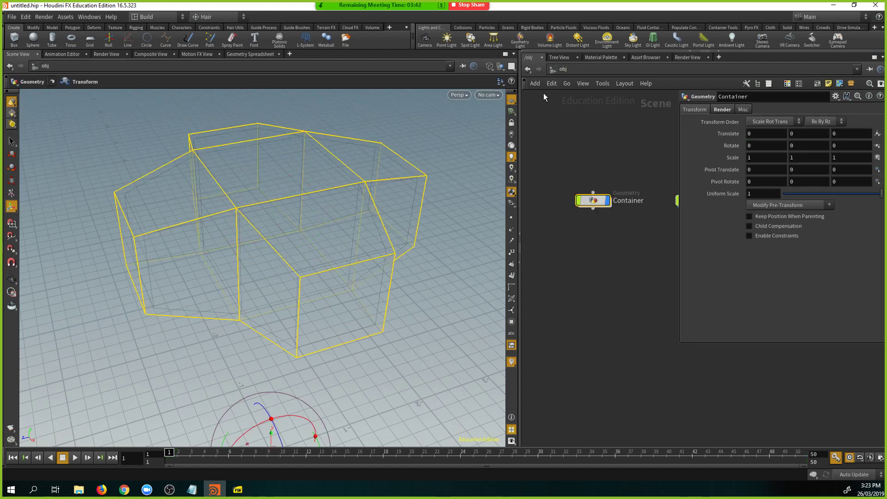
pyautogui.press('w')
pyautogui.press('w')
pyautogui.press('w')
pyautogui.press('w')
pyautogui.press('Escape')
pyautogui.moveTo(376, 185); pyautogui.dragTo(348, 146, button='middle')
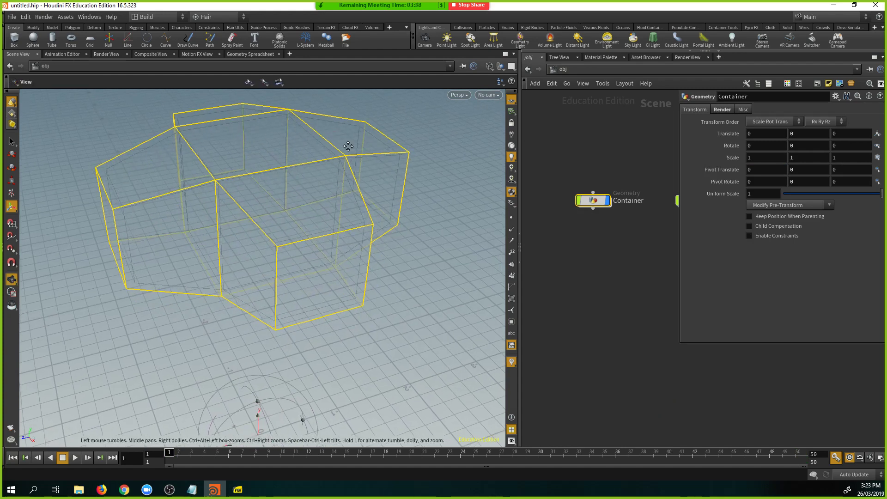
pyautogui.scroll(-2, 347, 146)
pyautogui.press('r')
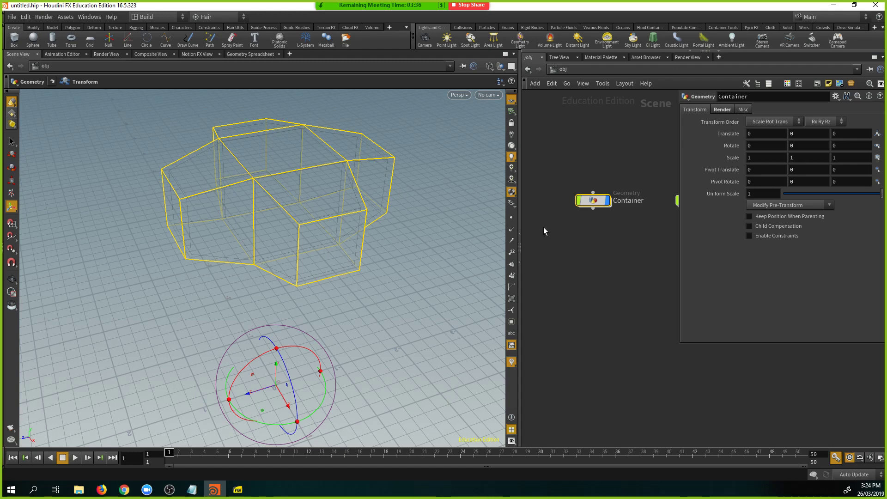
# Hide the parameters in the network view, and select the Fluid node followed by the Container node
pyautogui.click(636, 258)
pyautogui.press('p')
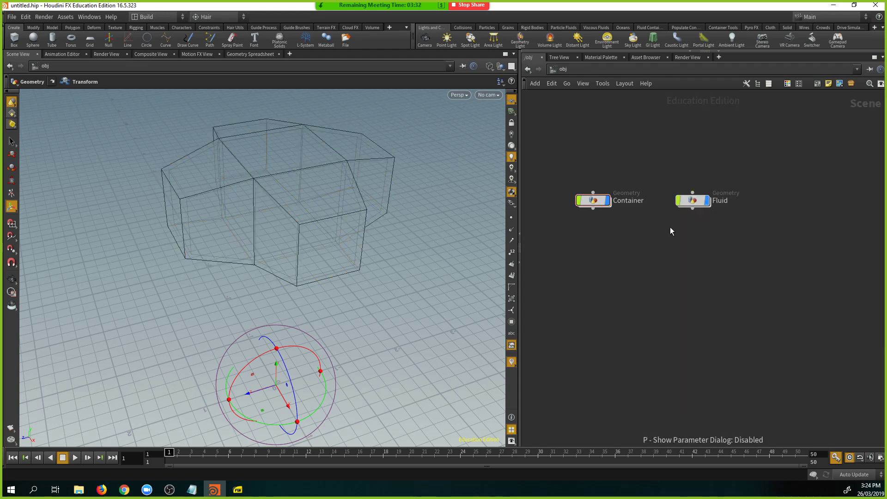
pyautogui.click(692, 200)
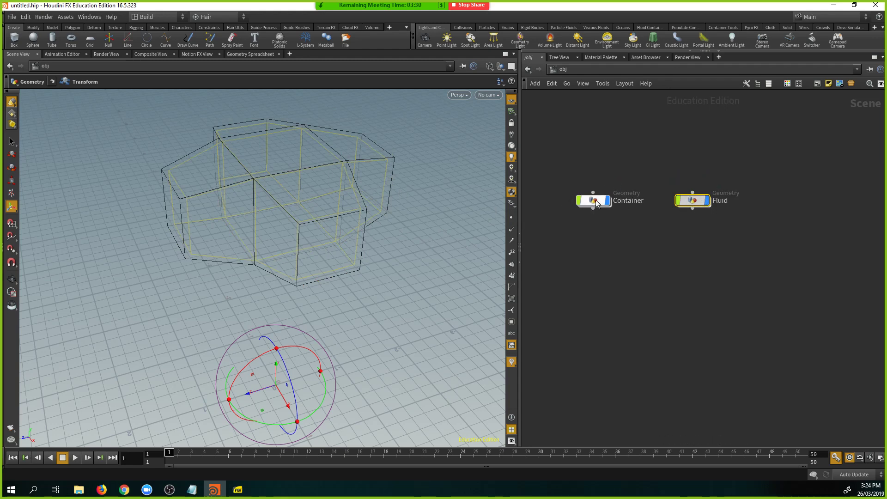
pyautogui.click(595, 201)
# Set the viewport's shading mode to Smooth Wire Shaded
pyautogui.press('Escape')
pyautogui.moveTo(311, 192); pyautogui.dragTo(300, 192)
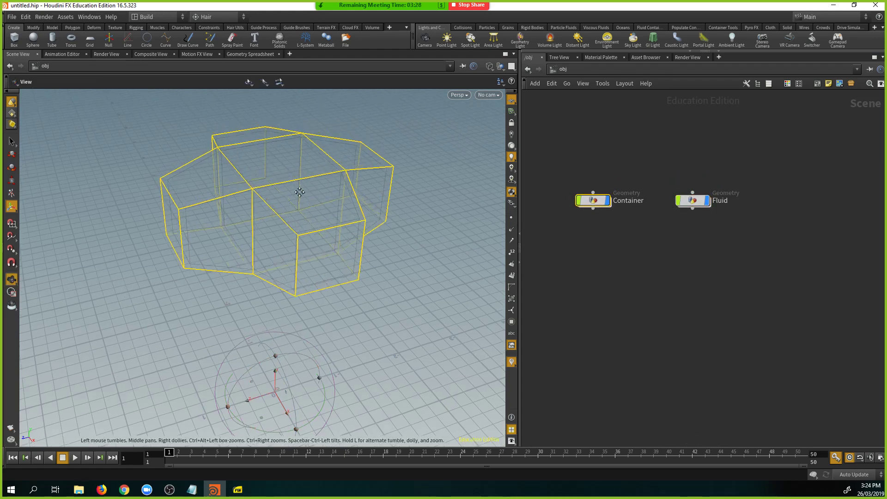
pyautogui.moveTo(300, 191); pyautogui.dragTo(287, 249, button='middle')
pyautogui.press('t')
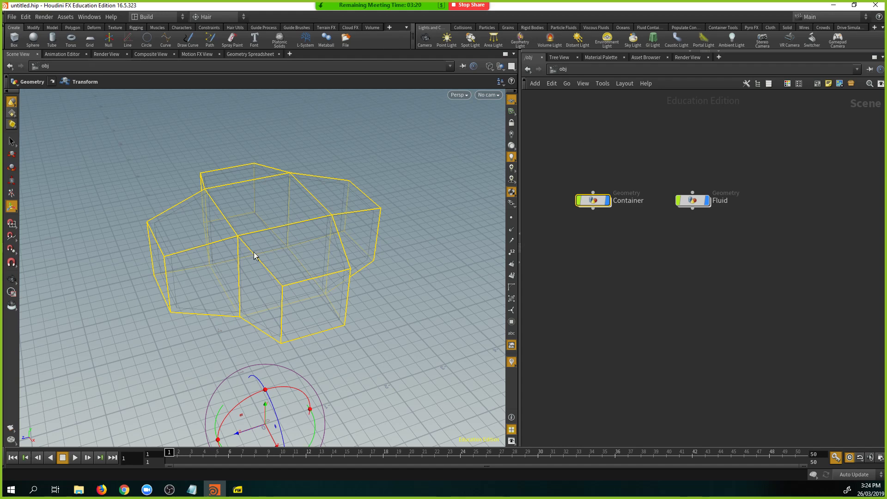
pyautogui.click(490, 66)
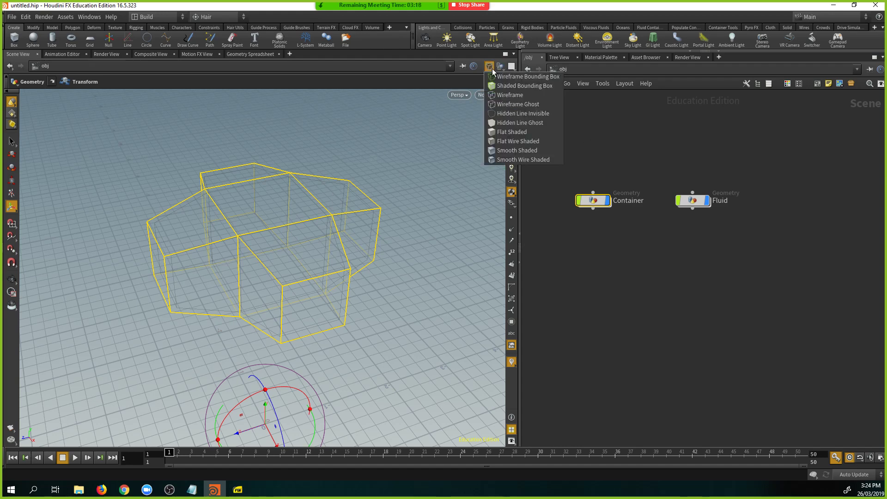
pyautogui.click(515, 160)
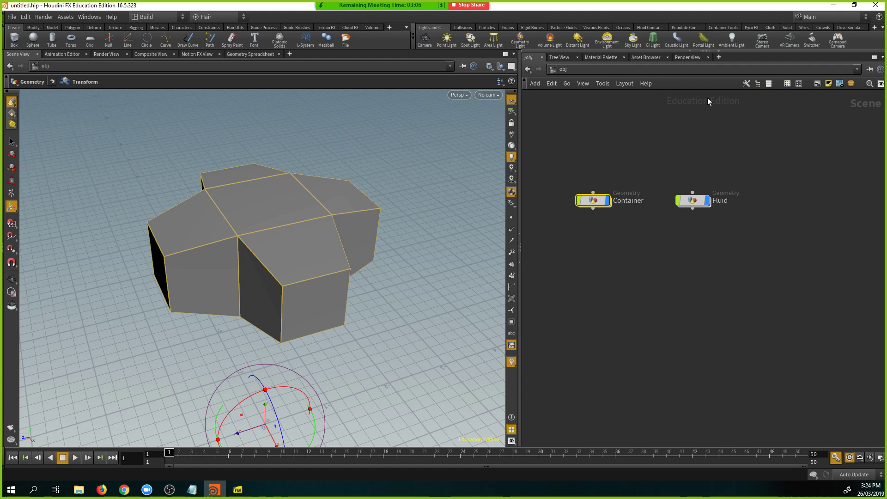
# Preview the scene in the Render View, stop the render and return to the object network
pyautogui.click(689, 57)
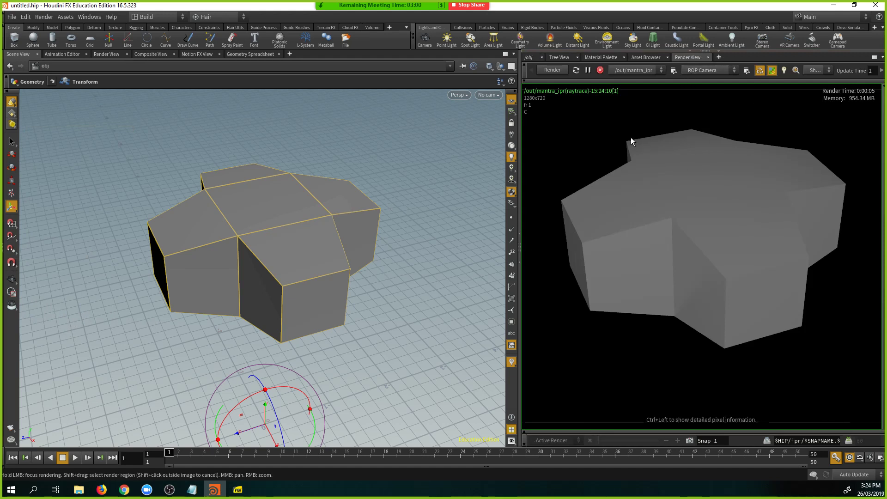
pyautogui.click(603, 74)
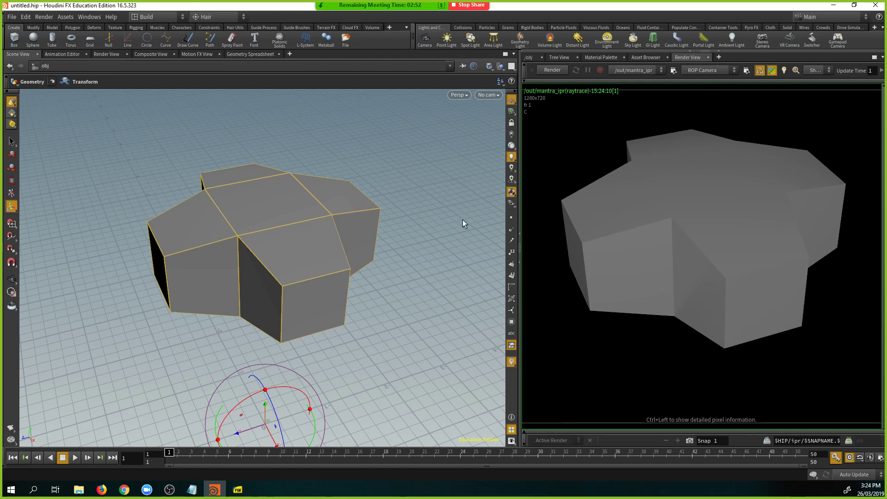
pyautogui.click(528, 58)
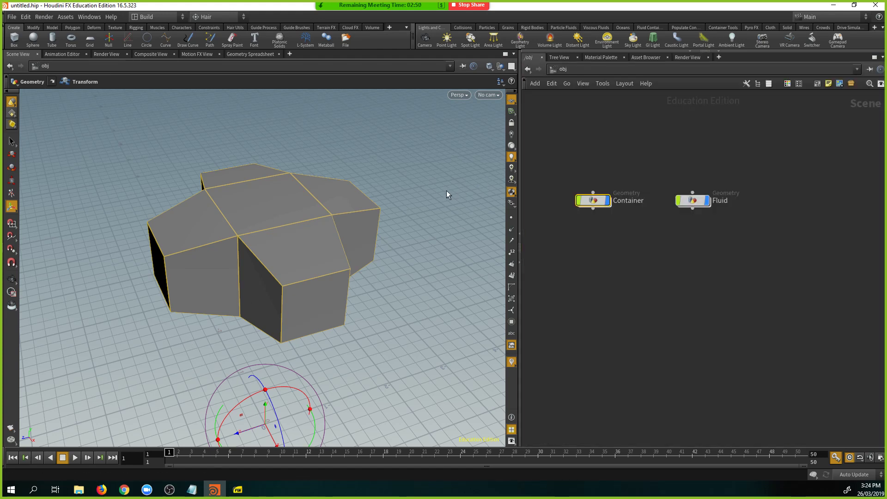
# Preview the near-left half of the Container with a Render Region in the viewport and close the region
pyautogui.click(9, 295)
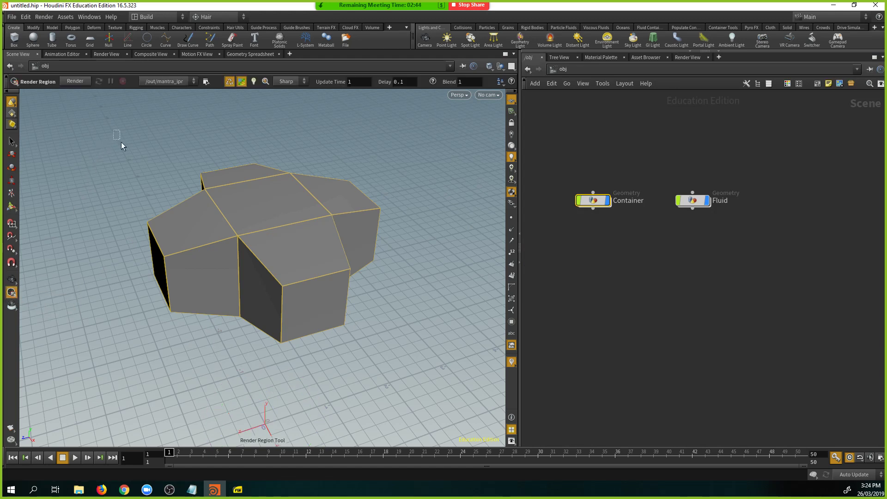
pyautogui.moveTo(113, 131); pyautogui.dragTo(261, 367)
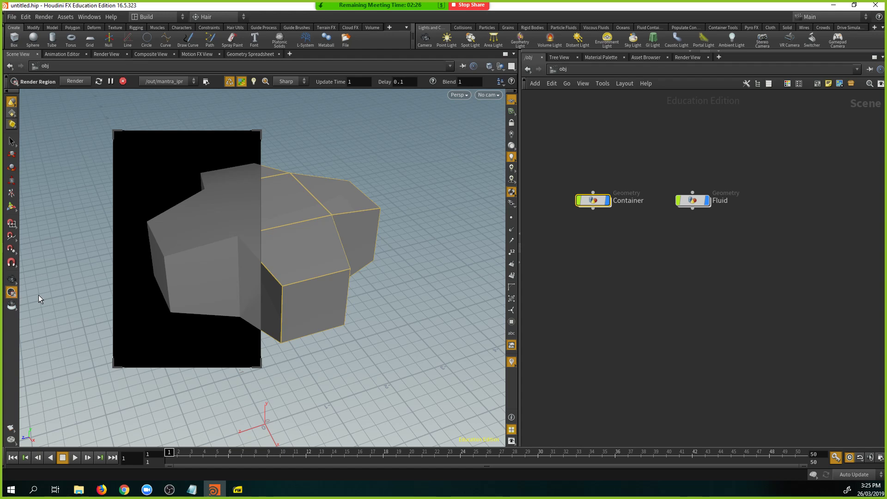
pyautogui.moveTo(119, 262)
pyautogui.click(254, 133)
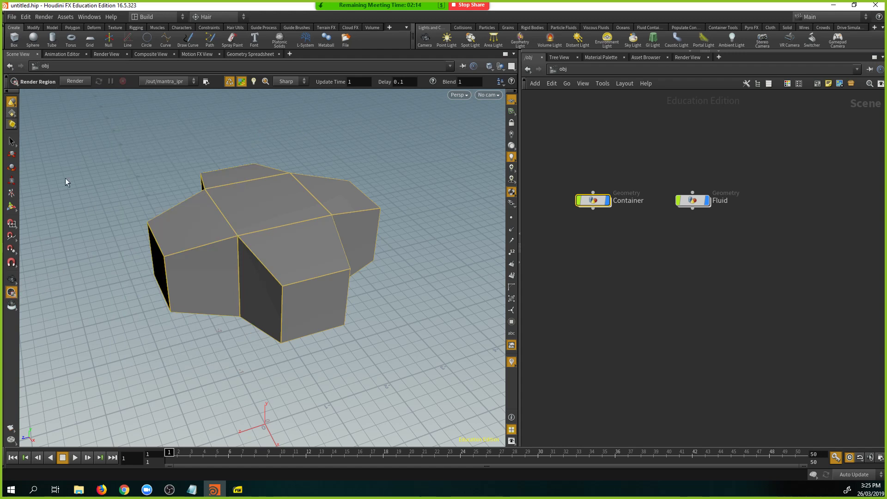
# Preview the Container's upper right part with another render region, and close it using the Select tool
pyautogui.moveTo(290, 140); pyautogui.dragTo(392, 253)
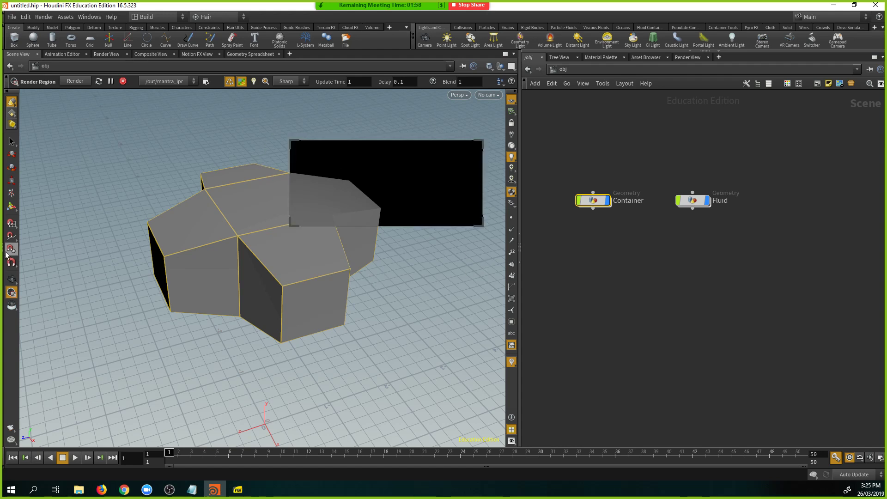
pyautogui.click(12, 142)
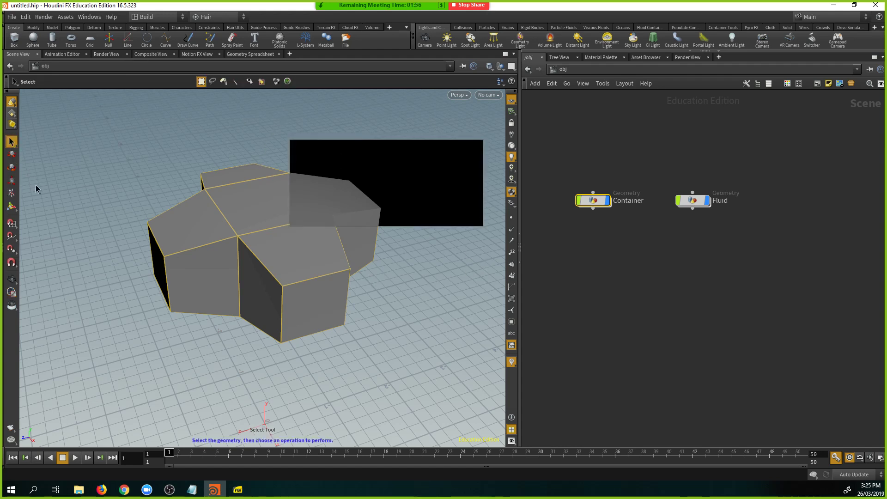
pyautogui.click(12, 282)
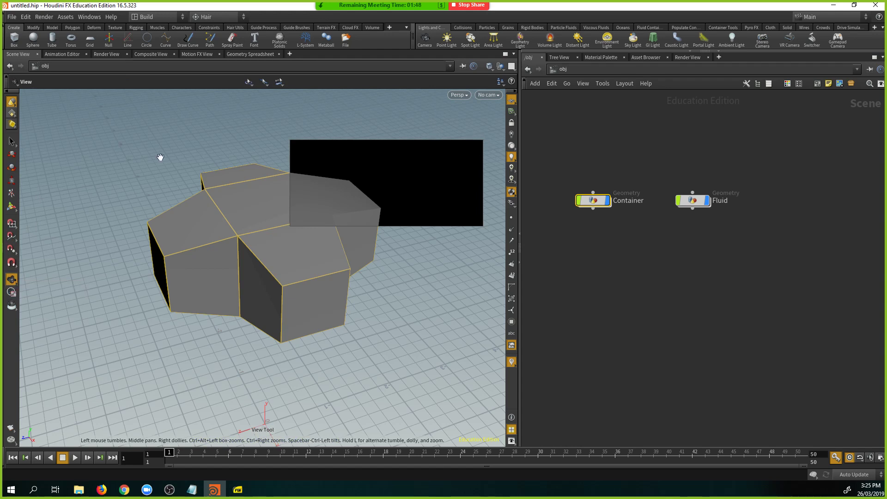
pyautogui.click(11, 142)
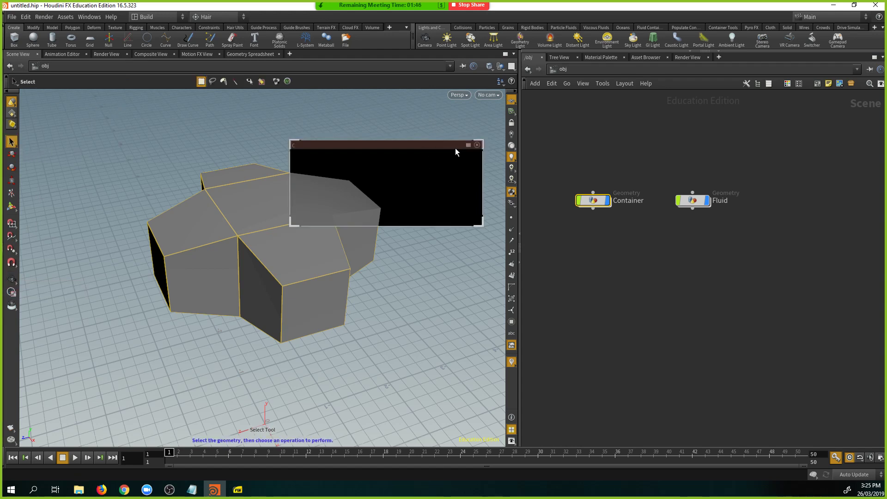
pyautogui.click(477, 145)
# Orbit, zoom and pan around the Container with the View tool, and return to the Select tool
pyautogui.click(13, 281)
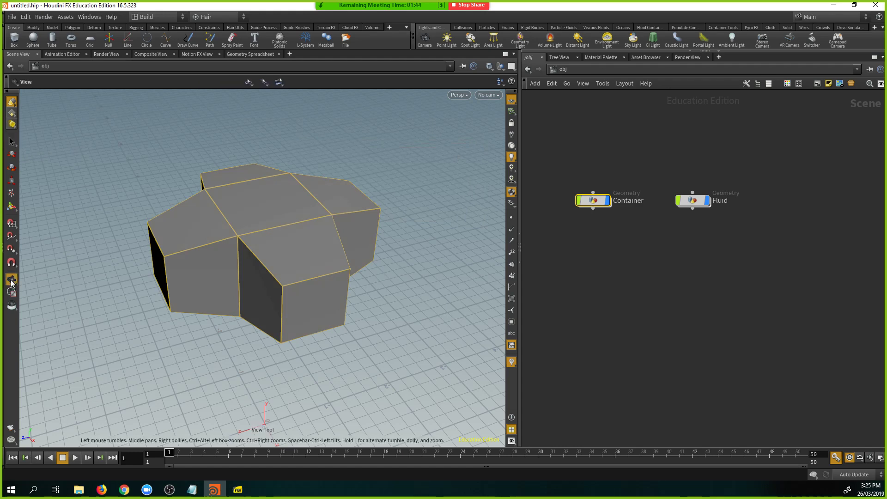
pyautogui.moveTo(385, 164); pyautogui.dragTo(332, 162)
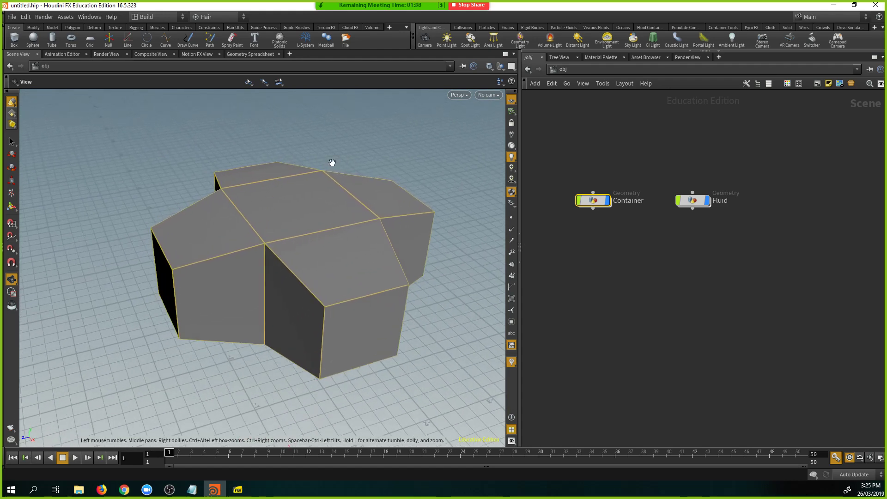
pyautogui.moveTo(332, 162); pyautogui.dragTo(314, 143, button='middle')
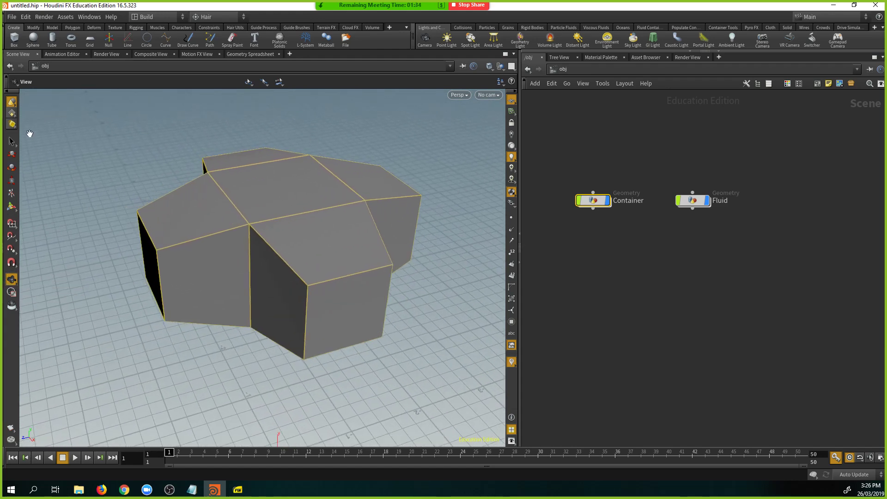
pyautogui.click(12, 142)
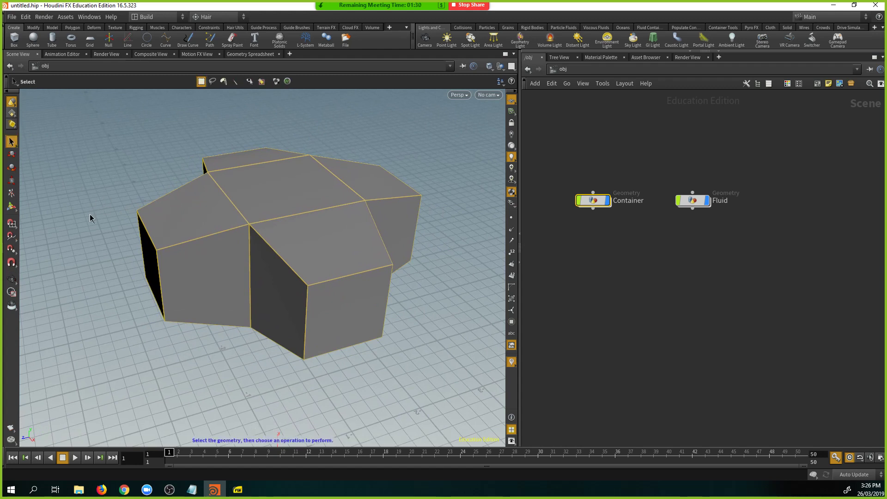
pyautogui.press('Escape')
pyautogui.moveTo(115, 197); pyautogui.dragTo(113, 223)
pyautogui.press('s')
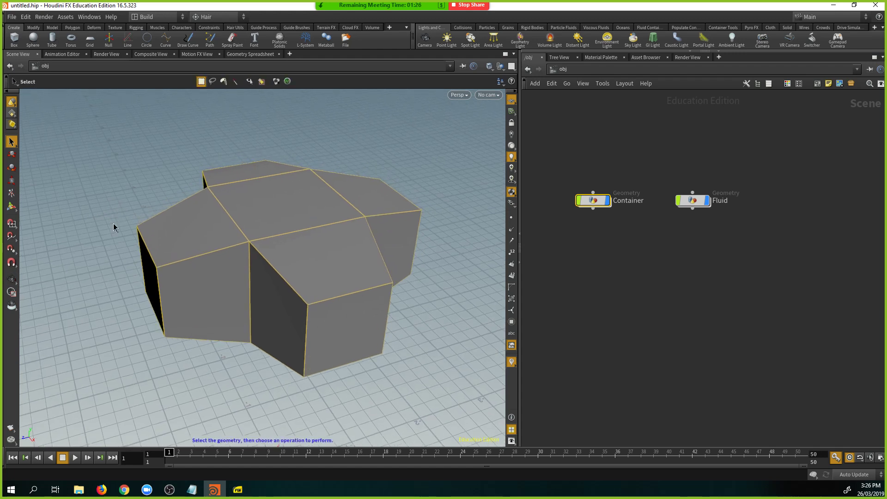
# Open the Render Flipbook settings, review the frame range and output file options, and close them without rendering
pyautogui.rightClick(9, 430)
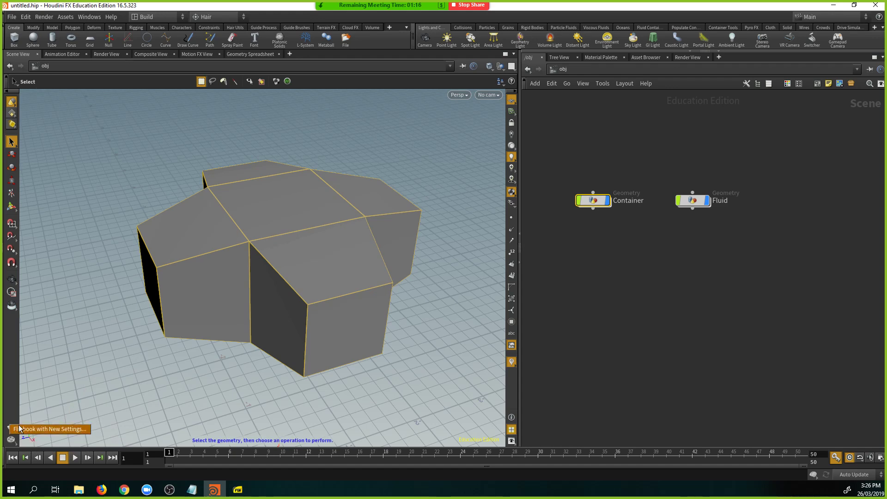
pyautogui.click(55, 429)
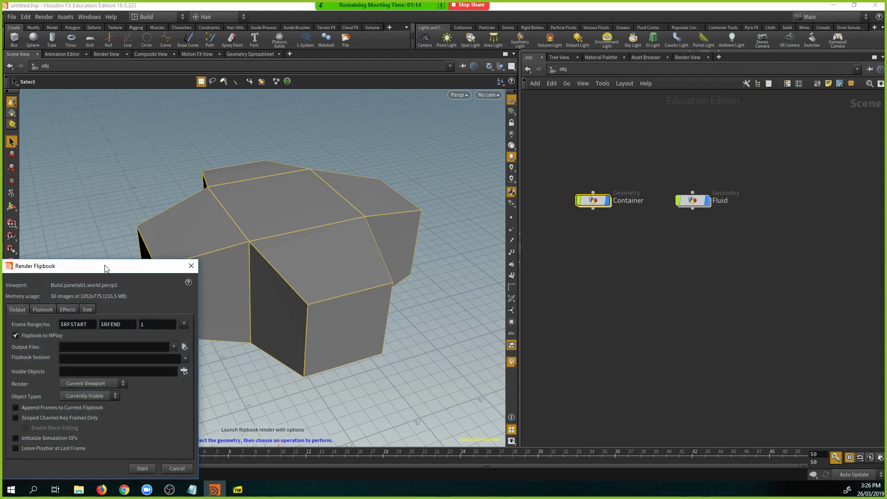
pyautogui.moveTo(107, 270); pyautogui.dragTo(258, 187)
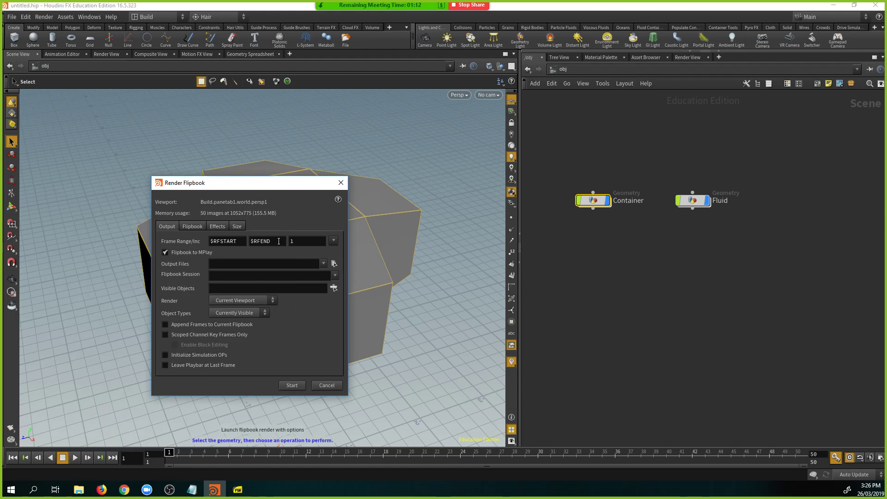
pyautogui.click(323, 265)
pyautogui.click(328, 259)
pyautogui.click(341, 182)
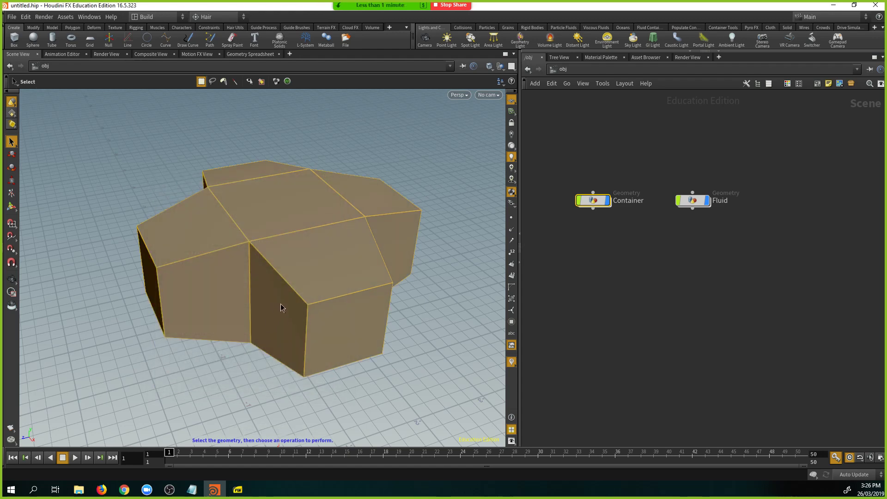
# Toggle the viewport between shaded and wireframe display, ending with the Container in wireframe and the Select tool active
pyautogui.scroll(-3, 381, 245)
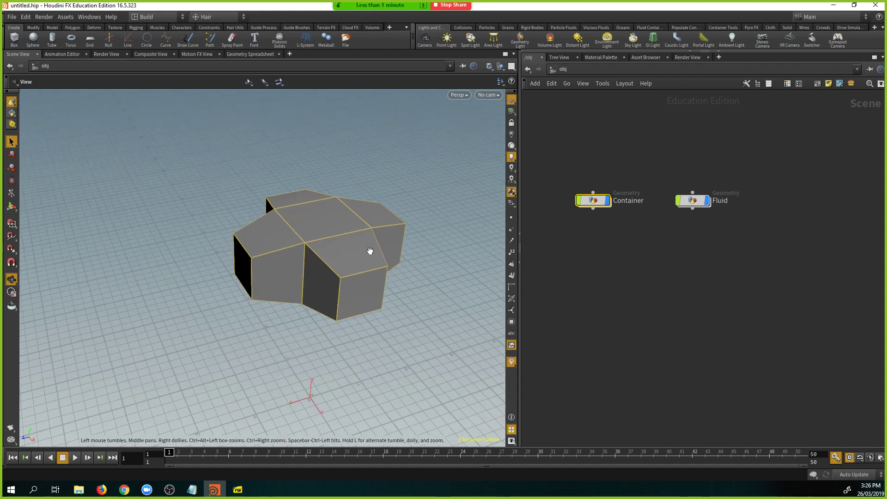
pyautogui.moveTo(369, 252); pyautogui.dragTo(283, 233, button='middle')
pyautogui.scroll(5, 283, 233)
pyautogui.scroll(-2, 368, 243)
pyautogui.press('s')
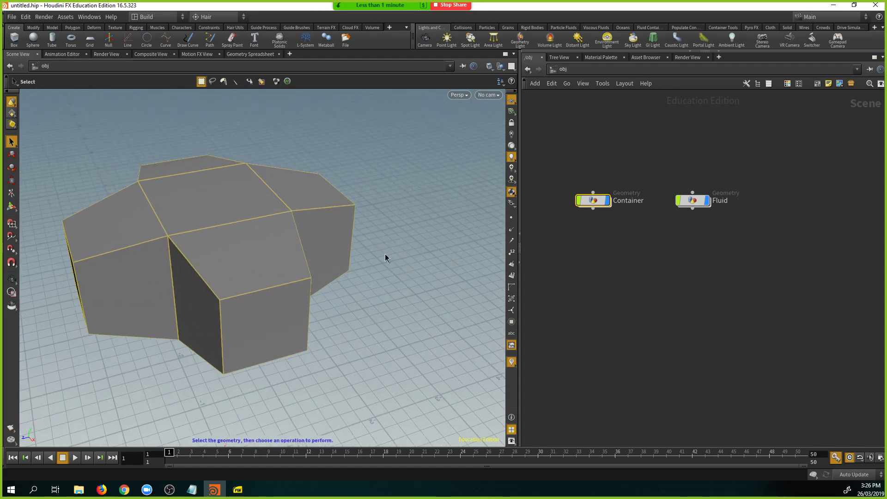
pyautogui.press('w')
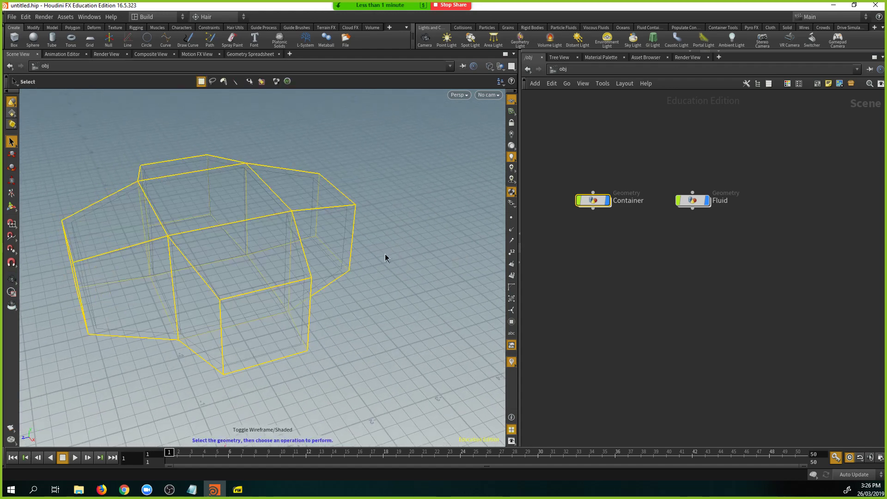
pyautogui.moveTo(384, 257)
pyautogui.keyDown('alt'); pyautogui.mouseDown(button='middle')
pyautogui.moveTo(352, 234)
pyautogui.moveTo(402, 220)
pyautogui.mouseUp(button='middle'); pyautogui.keyUp('alt')
pyautogui.press('w')
pyautogui.press('w')
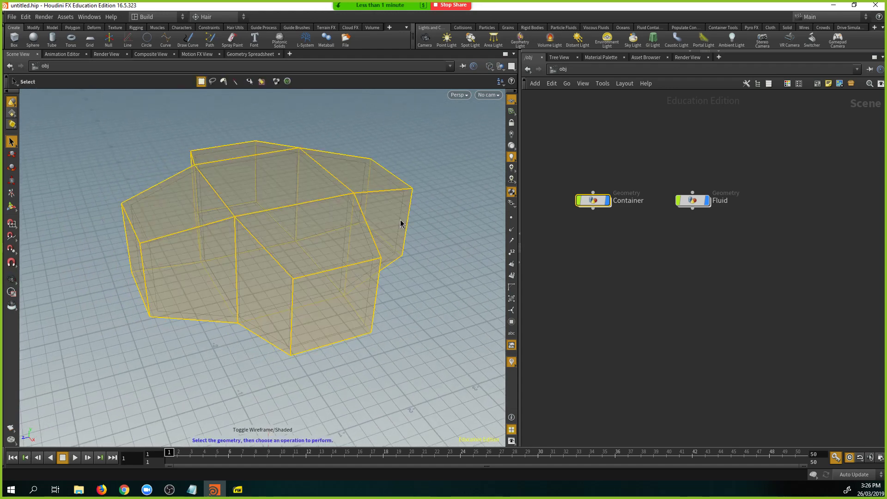
pyautogui.press('w')
pyautogui.press('w')
# Turn the Fluid object into a particle fluid using the FLIP Fluid from Object tool
pyautogui.click(695, 203)
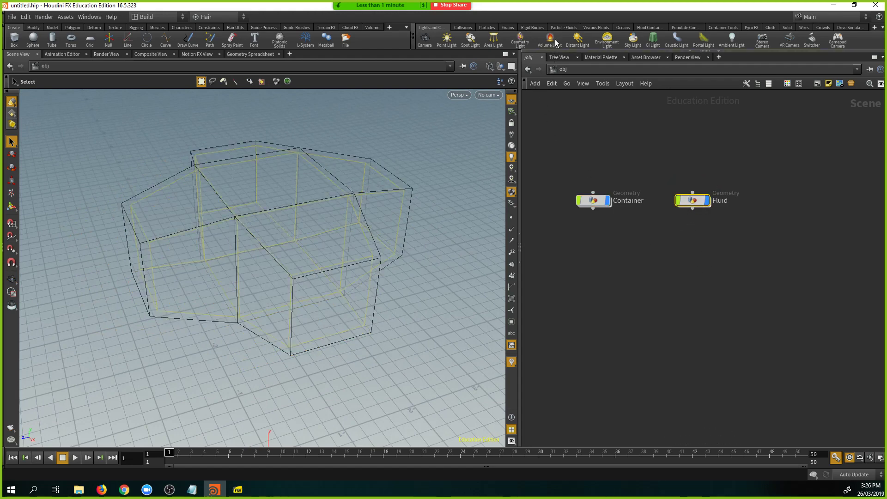
pyautogui.click(490, 29)
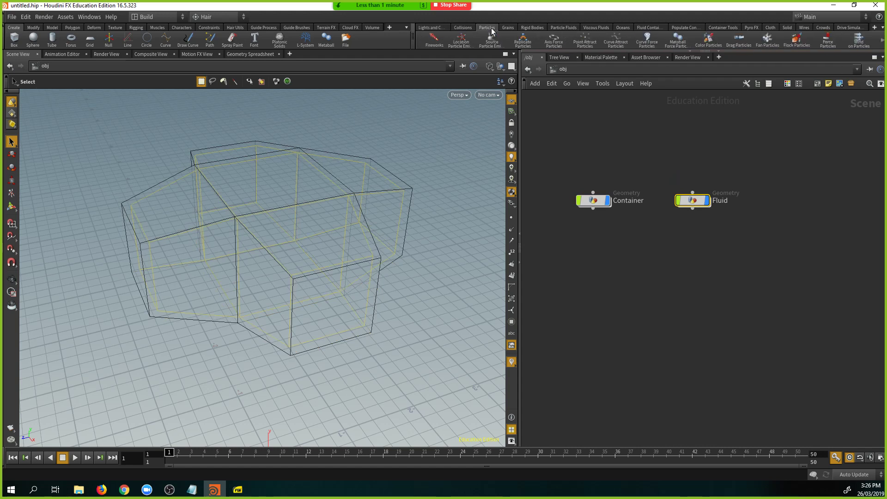
pyautogui.click(514, 26)
pyautogui.click(536, 29)
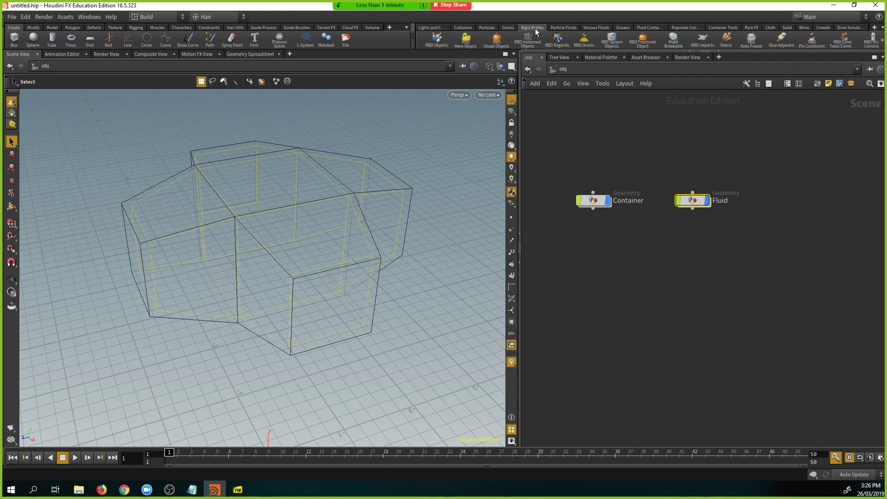
pyautogui.click(571, 28)
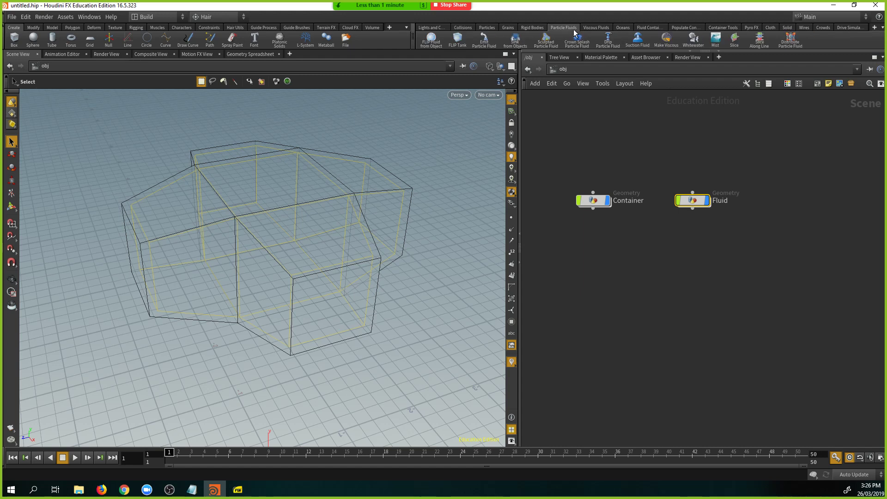
pyautogui.moveTo(692, 201); pyautogui.dragTo(703, 200)
pyautogui.click(429, 43)
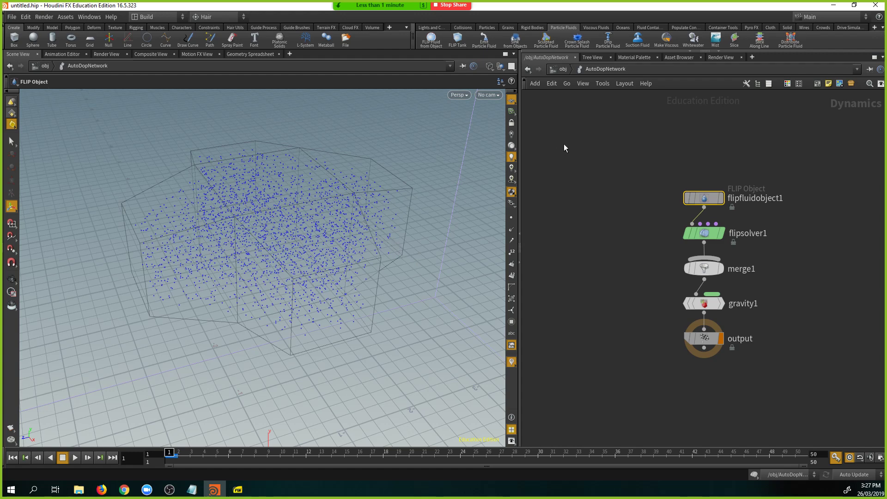
# Return to the object network and automatically lay out its nodes
pyautogui.click(562, 69)
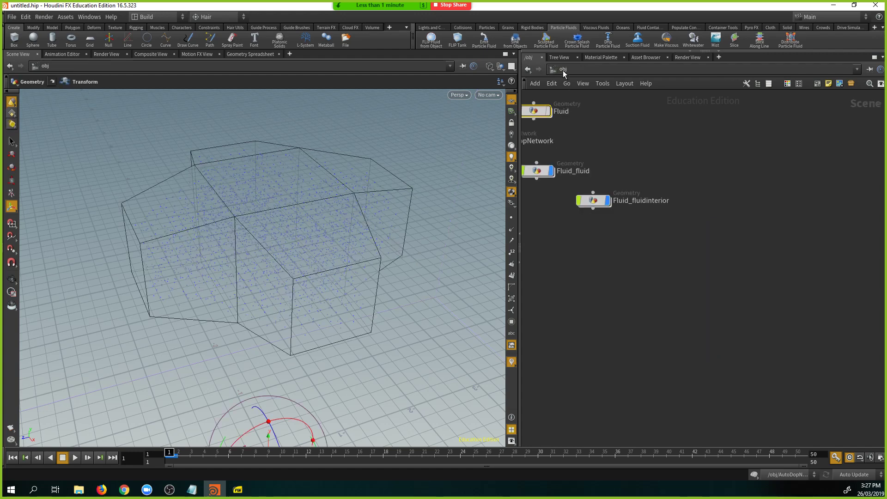
pyautogui.moveTo(622, 135); pyautogui.dragTo(753, 219, button='middle')
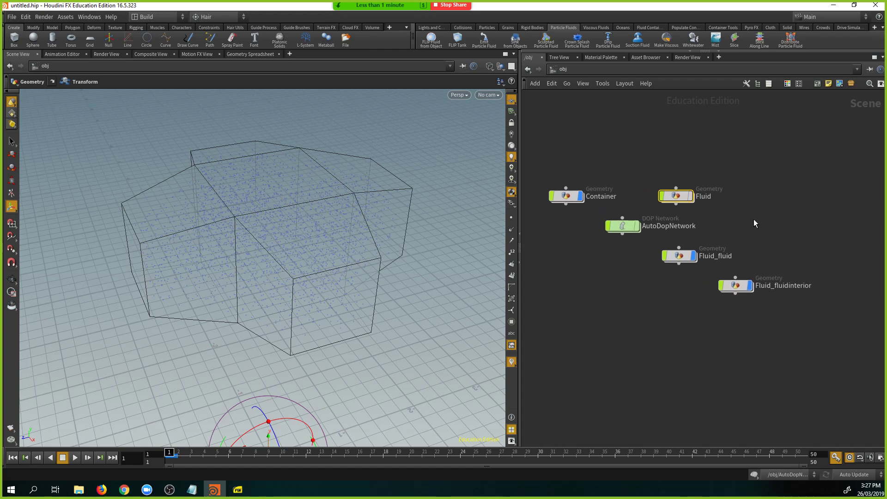
pyautogui.press('l')
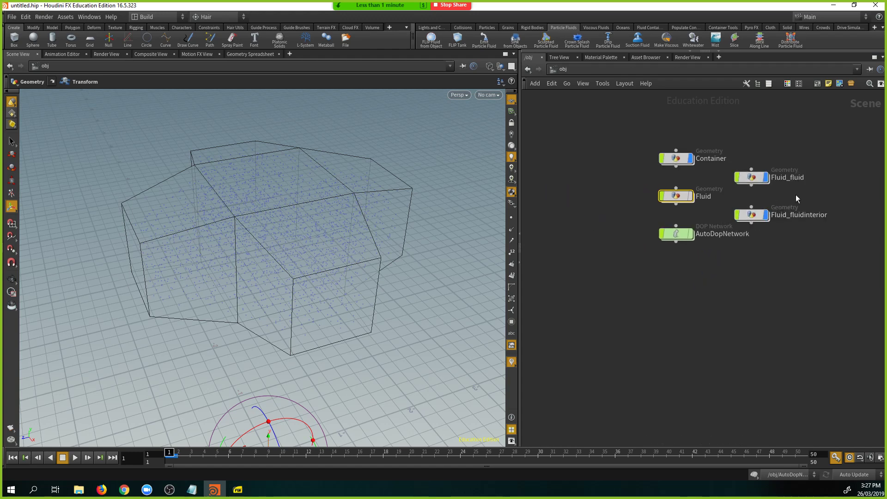
pyautogui.moveTo(782, 234); pyautogui.dragTo(742, 319, button='middle')
pyautogui.scroll(2, 740, 316)
pyautogui.moveTo(739, 247); pyautogui.dragTo(744, 305, button='middle')
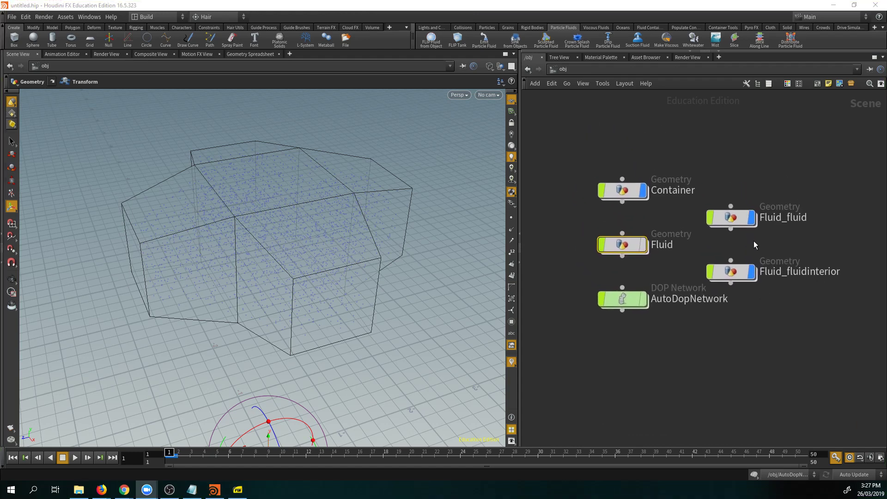